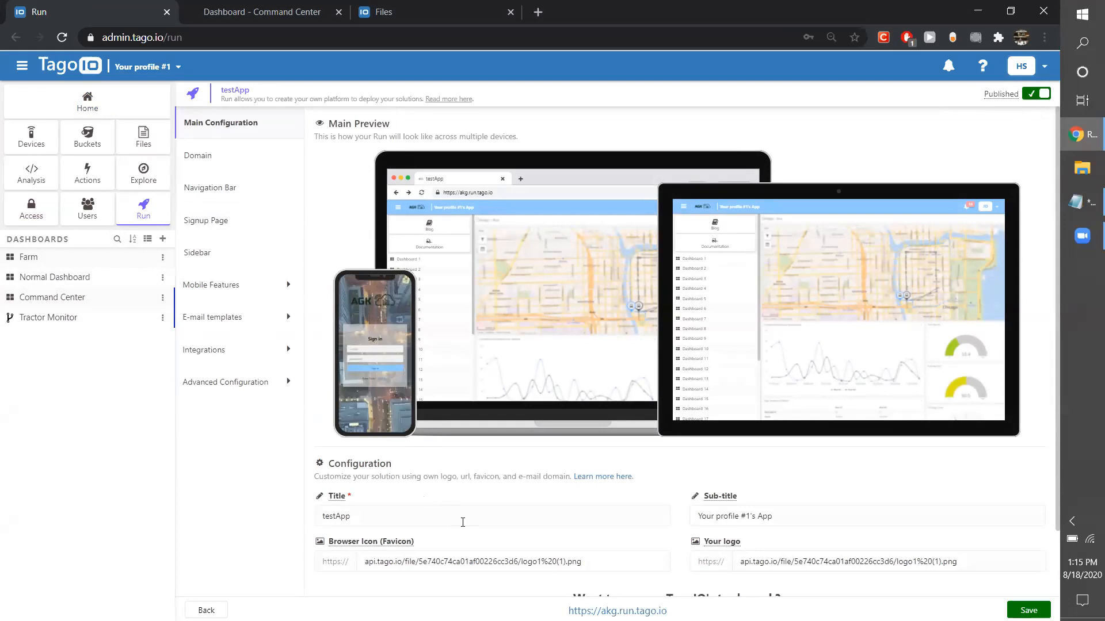
Set the Run title to AGK in the main configuration.
{"action": "scroll", "coordinate": [462, 520], "scroll_direction": "down", "scroll_amount": 2}
{"action": "double_click", "coordinate": [381, 439]}
{"action": "key", "text": "BackSpace"}
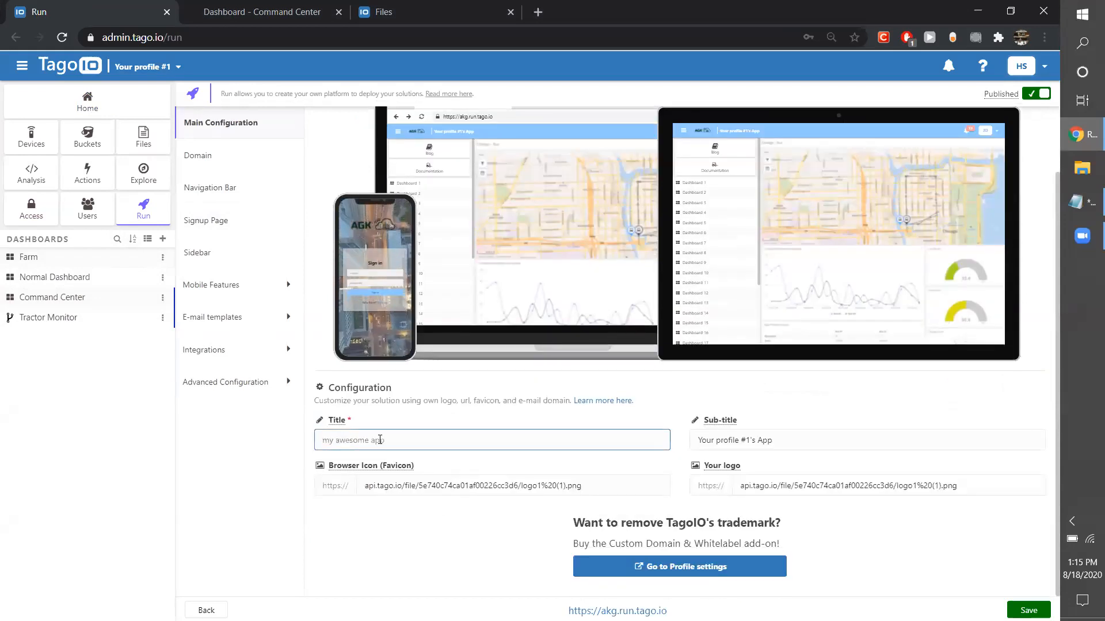
{"action": "type", "text": "AGK"}
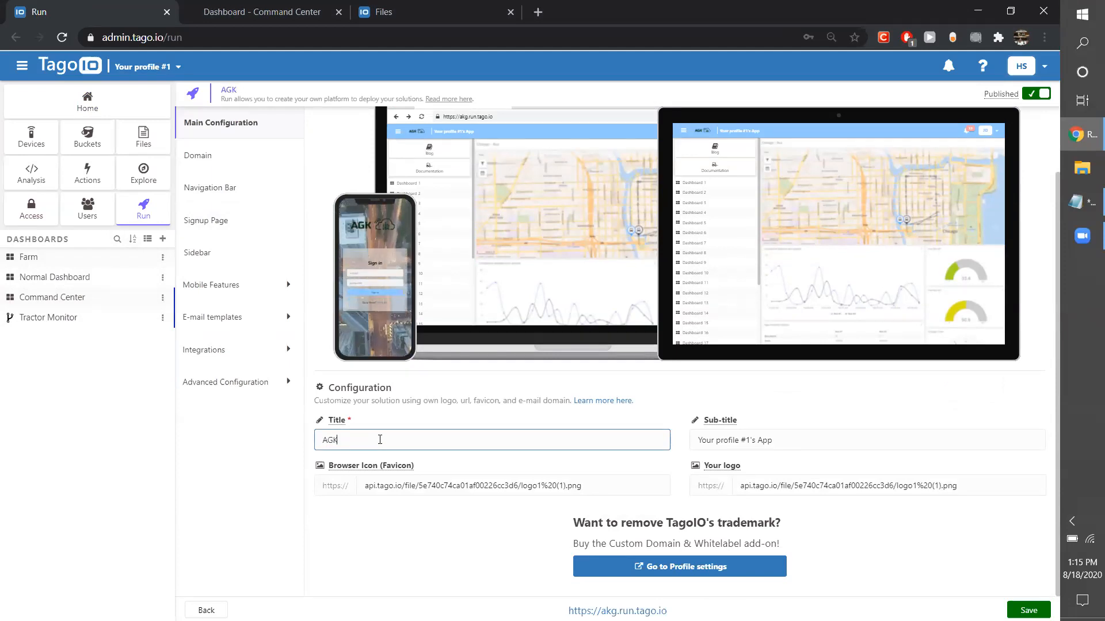
Replace the sub-title with "creating IoT solutions" and check it in the main preview.
{"action": "left_click", "coordinate": [817, 440]}
{"action": "key", "text": "BackSpace"}
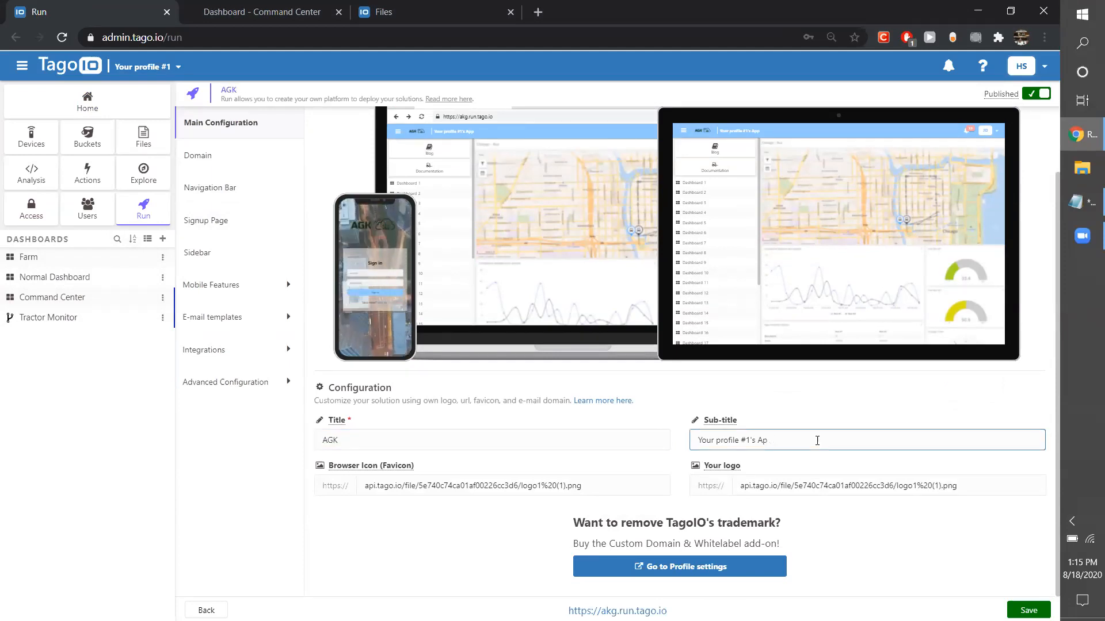
{"action": "key", "text": "BackSpace"}
{"action": "key", "text": "BackSpace"}
{"action": "key", "text": "BackSpace"}
{"action": "key", "text": "BackSpace"}
{"action": "key", "text": "BackSpace"}
{"action": "key", "text": "BackSpace"}
{"action": "key", "text": "BackSpace"}
{"action": "key", "text": "BackSpace"}
{"action": "key", "text": "BackSpace"}
{"action": "key", "text": "BackSpace"}
{"action": "key", "text": "BackSpace"}
{"action": "key", "text": "BackSpace"}
{"action": "key", "text": "BackSpace"}
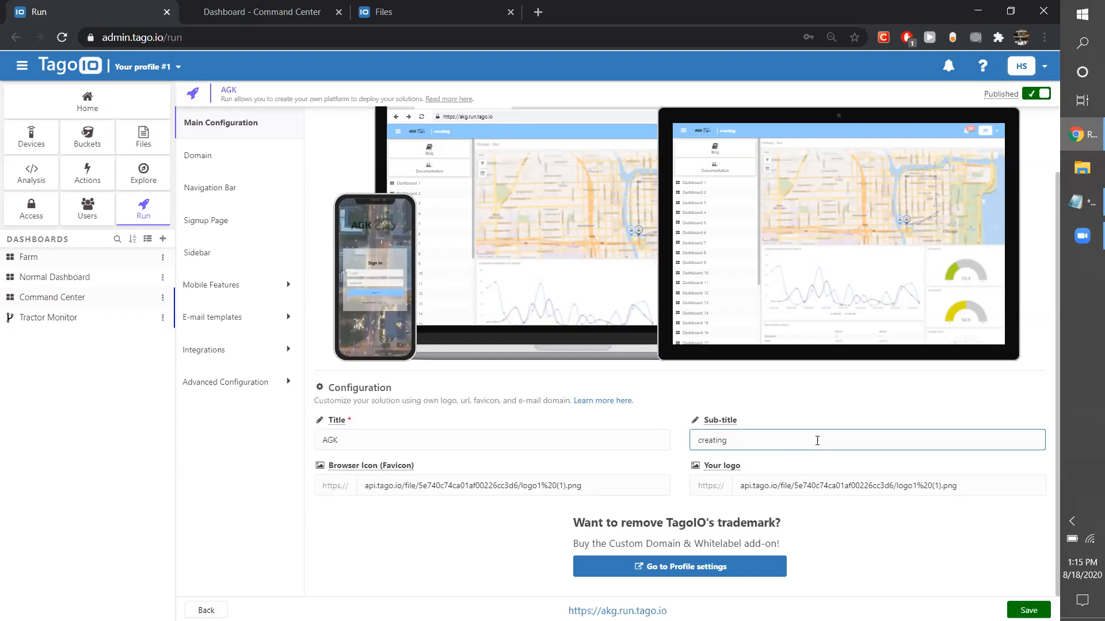
{"action": "type", "text": "IoT solutions"}
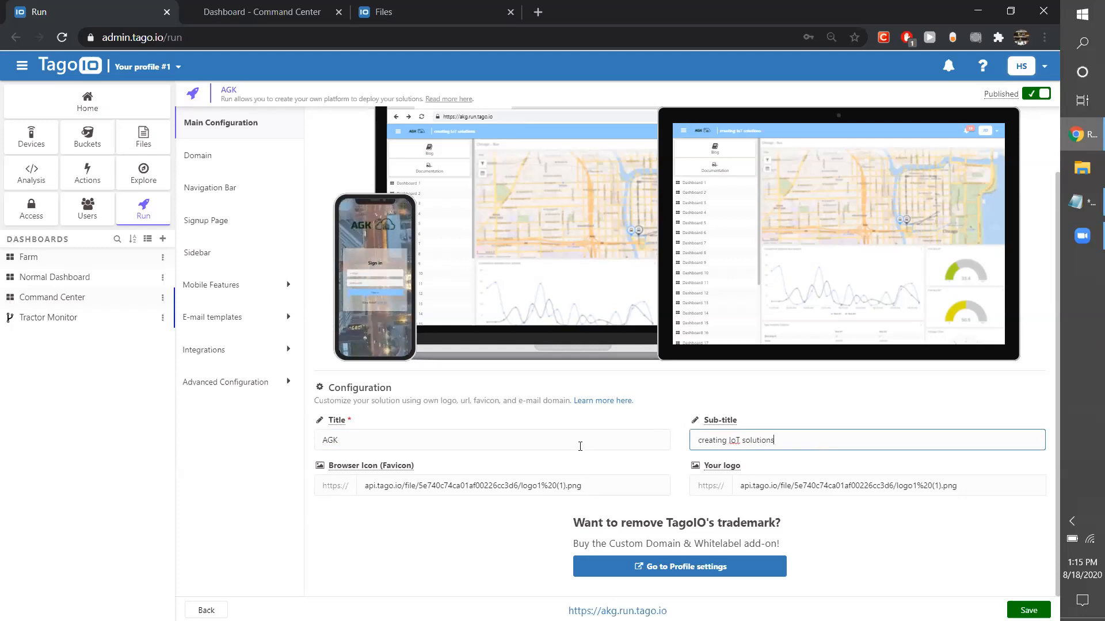
{"action": "scroll", "coordinate": [579, 446], "scroll_direction": "up", "scroll_amount": 1}
{"action": "scroll", "coordinate": [581, 450], "scroll_direction": "down", "scroll_amount": 1}
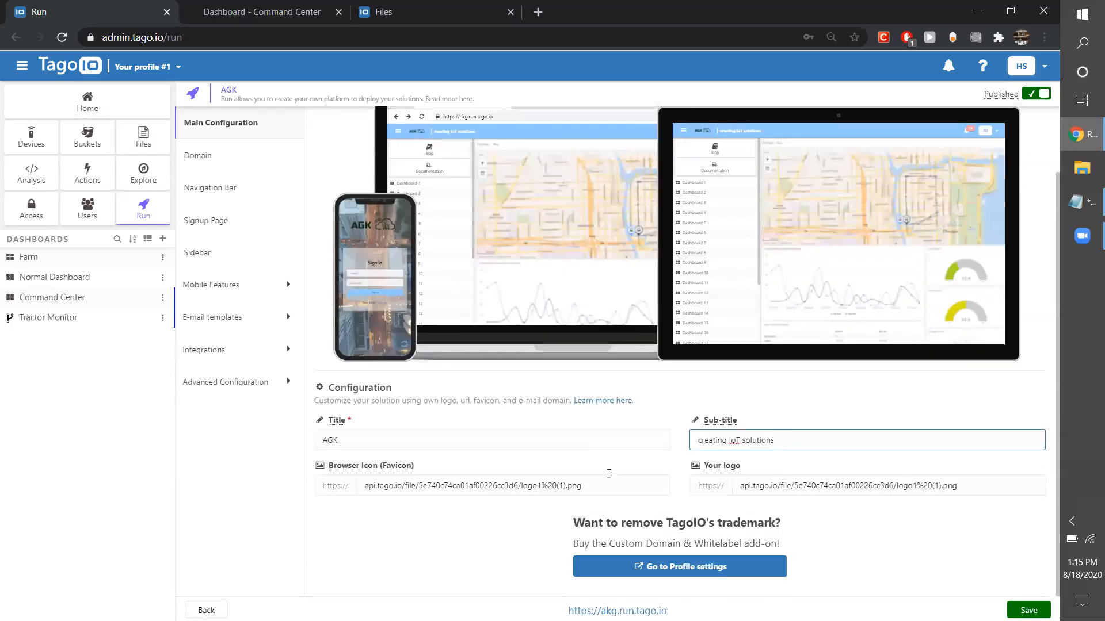
Clear the image links for the browser icon (favicon) and for the logo.
{"action": "left_click_drag", "start_coordinate": [591, 486], "coordinate": [341, 481]}
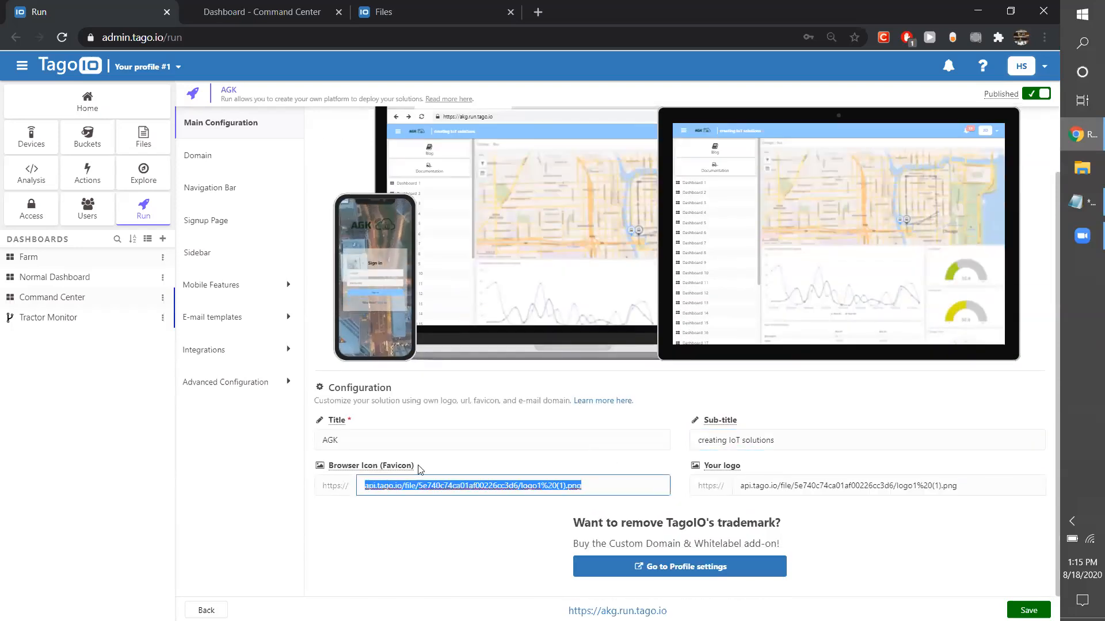
{"action": "scroll", "coordinate": [456, 470], "scroll_direction": "up", "scroll_amount": 1}
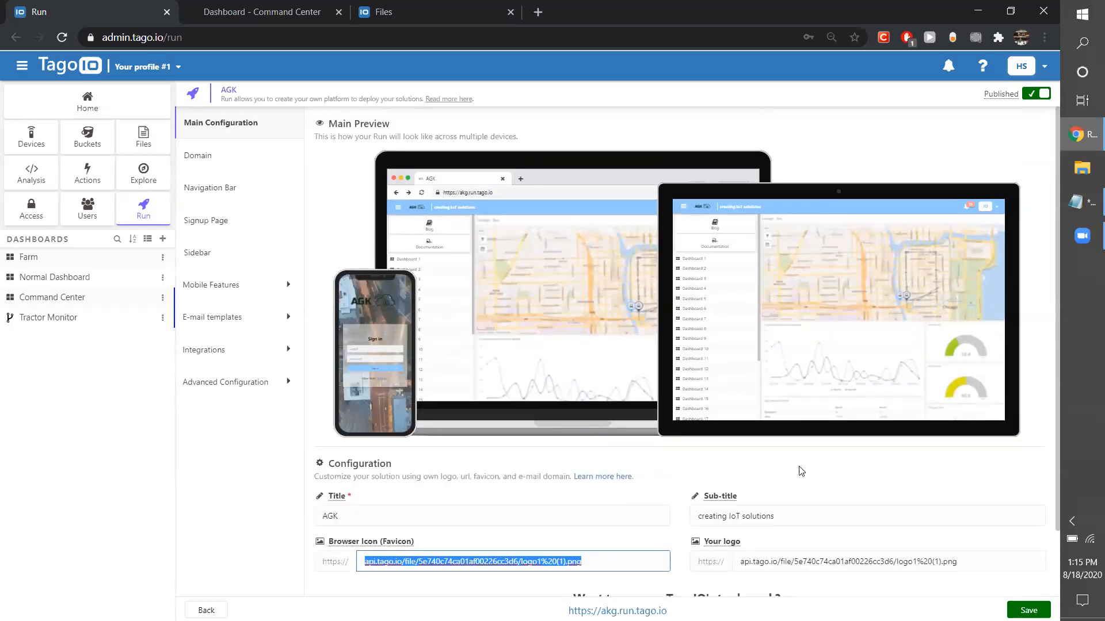
{"action": "key", "text": "BackSpace"}
{"action": "left_click_drag", "start_coordinate": [978, 561], "coordinate": [684, 571]}
{"action": "key", "text": "ctrl+c"}
{"action": "key", "text": "BackSpace"}
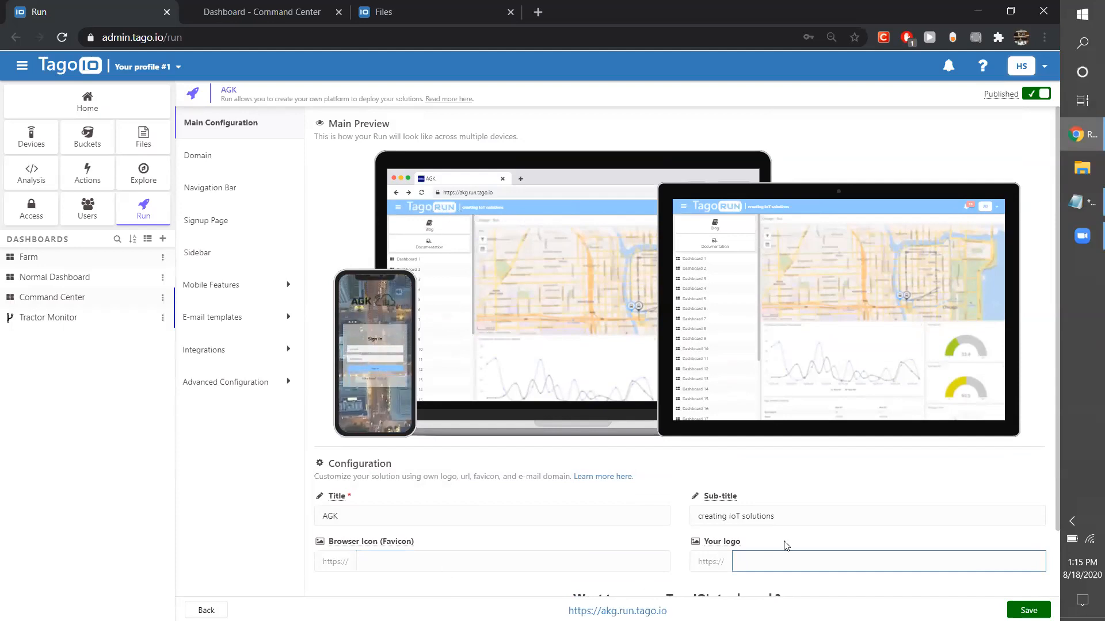
Enter the logo1%20(1).png file link again for both the logo and the browser icon.
{"action": "key", "text": "ctrl+v"}
{"action": "left_click", "coordinate": [405, 563]}
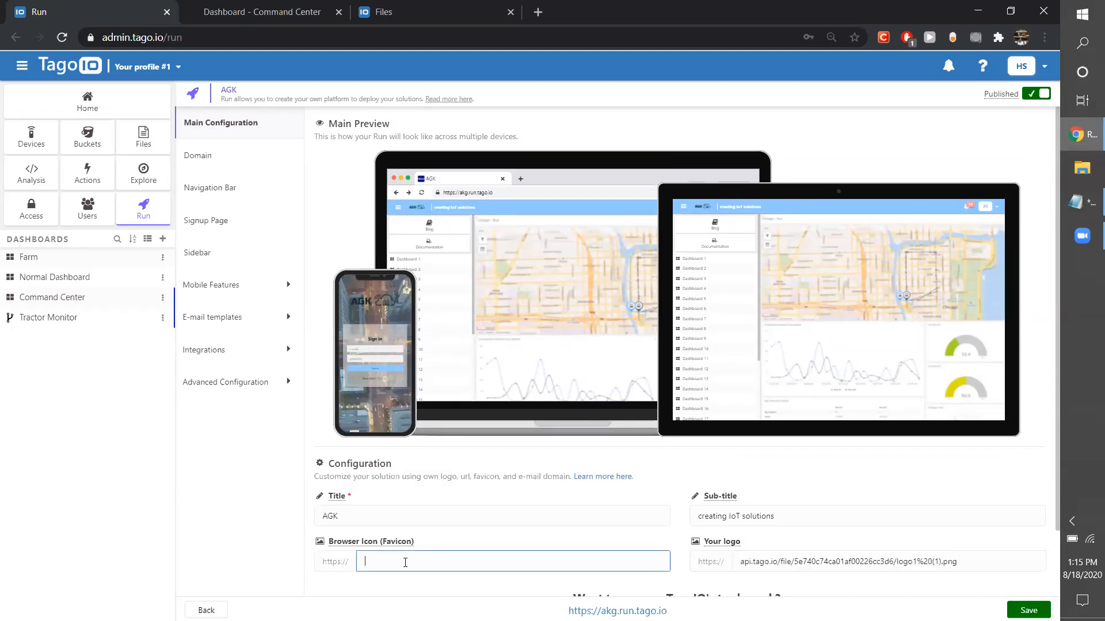
{"action": "key", "text": "ctrl+v"}
{"action": "left_click", "coordinate": [620, 558]}
{"action": "left_click", "coordinate": [461, 516]}
{"action": "scroll", "coordinate": [648, 544], "scroll_direction": "down", "scroll_amount": 2}
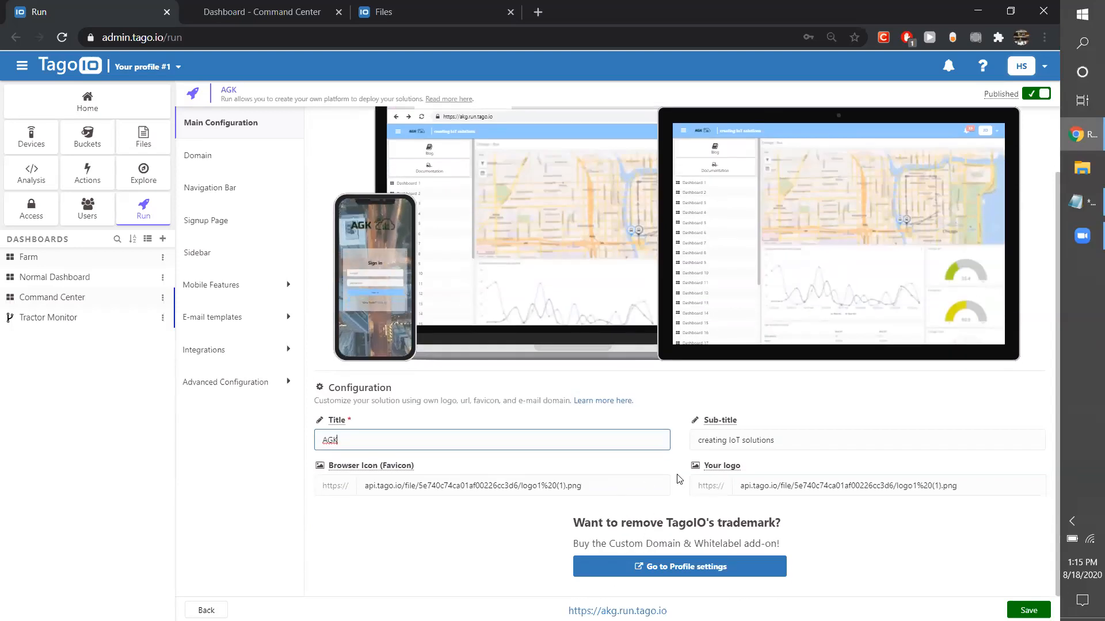
{"action": "scroll", "coordinate": [661, 512], "scroll_direction": "up", "scroll_amount": 2}
{"action": "scroll", "coordinate": [678, 508], "scroll_direction": "down", "scroll_amount": 2}
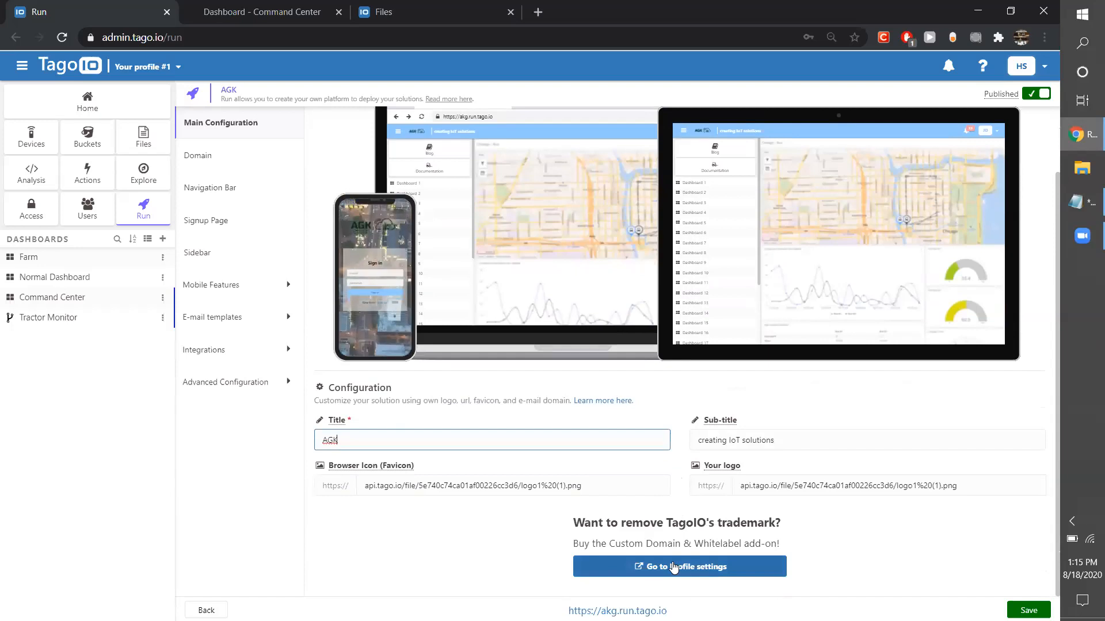
{"action": "scroll", "coordinate": [549, 428], "scroll_direction": "up", "scroll_amount": 1}
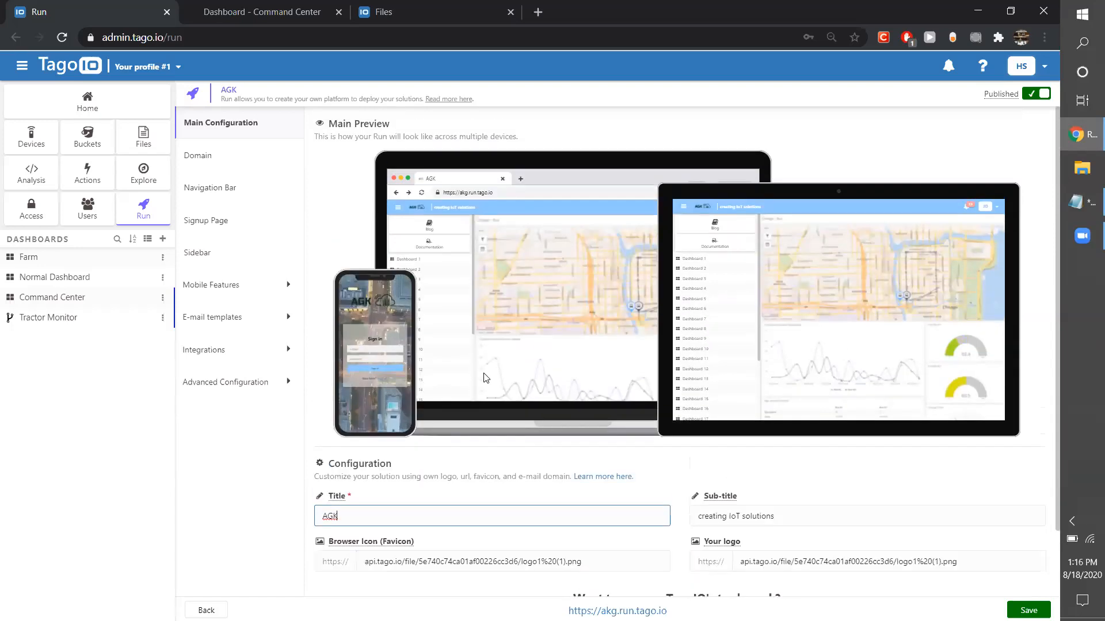
Review the Run's URL domain settings and the add-ons available in the profile settings, and return to the Run configuration.
{"action": "left_click", "coordinate": [236, 157]}
{"action": "left_click", "coordinate": [382, 167]}
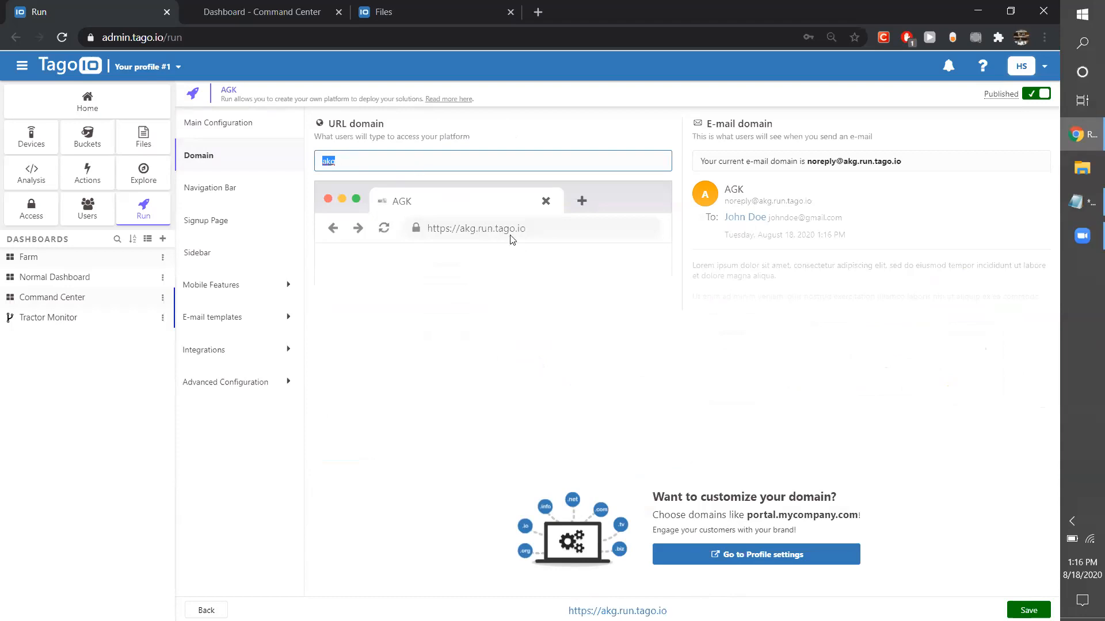
{"action": "left_click", "coordinate": [717, 556]}
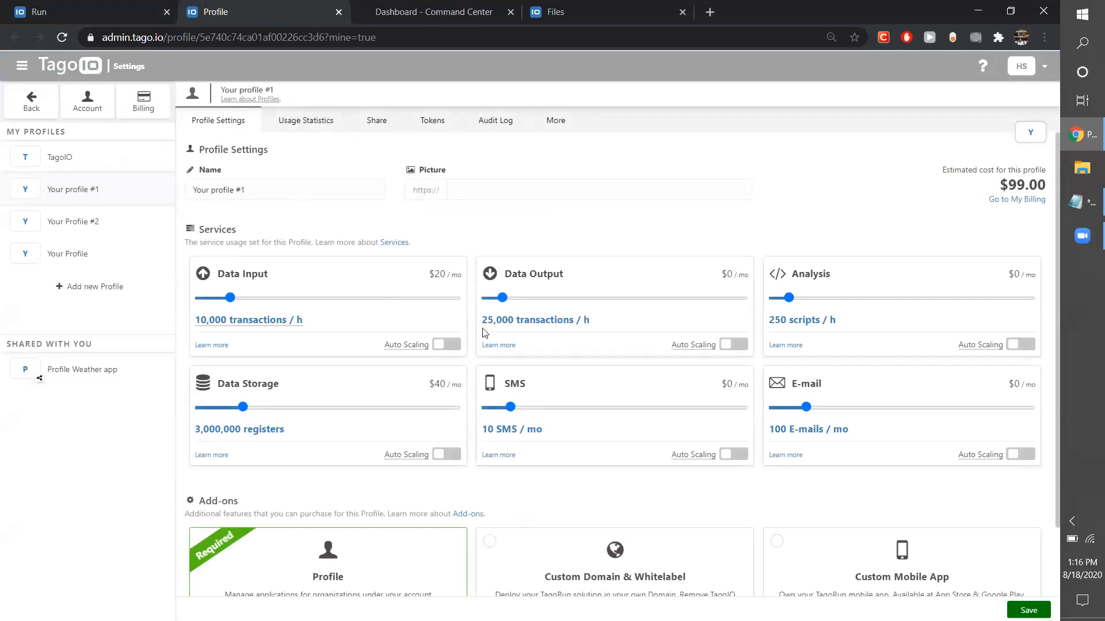
{"action": "scroll", "coordinate": [508, 523], "scroll_direction": "down", "scroll_amount": 2}
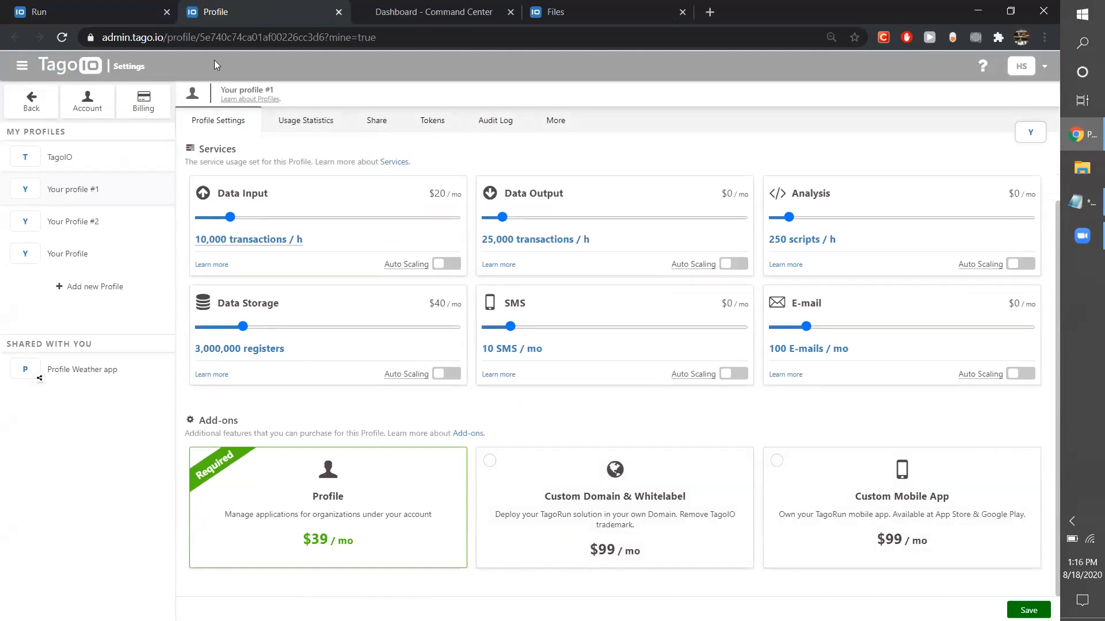
{"action": "left_click", "coordinate": [102, 7]}
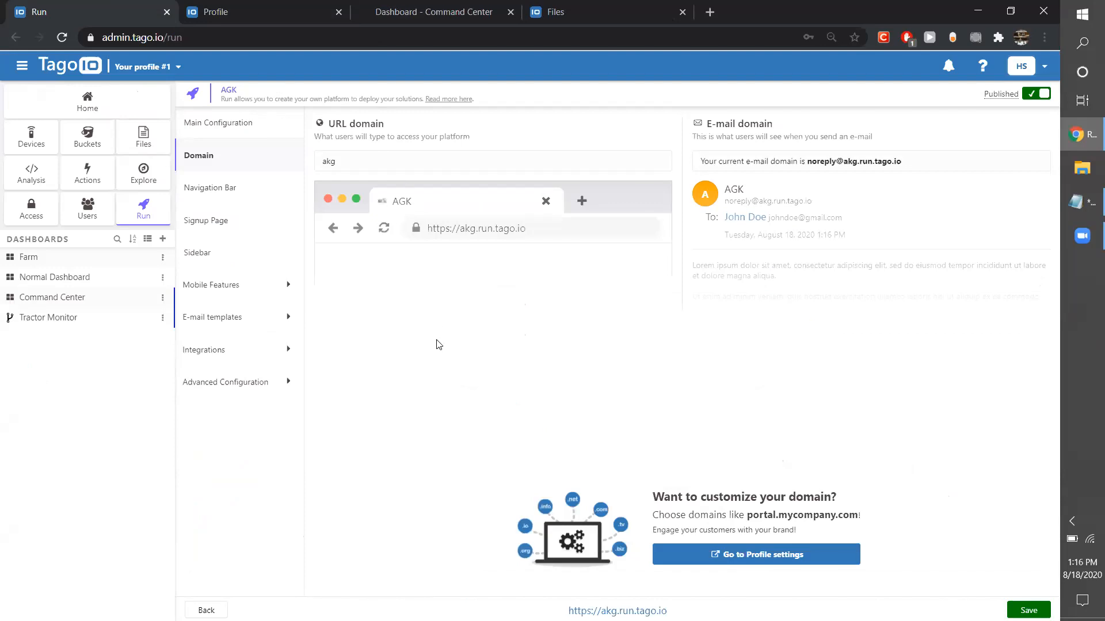
Open the navigation bar settings and try darker blues for the bar colour, ending on #2F77B6.
{"action": "left_click", "coordinate": [242, 196]}
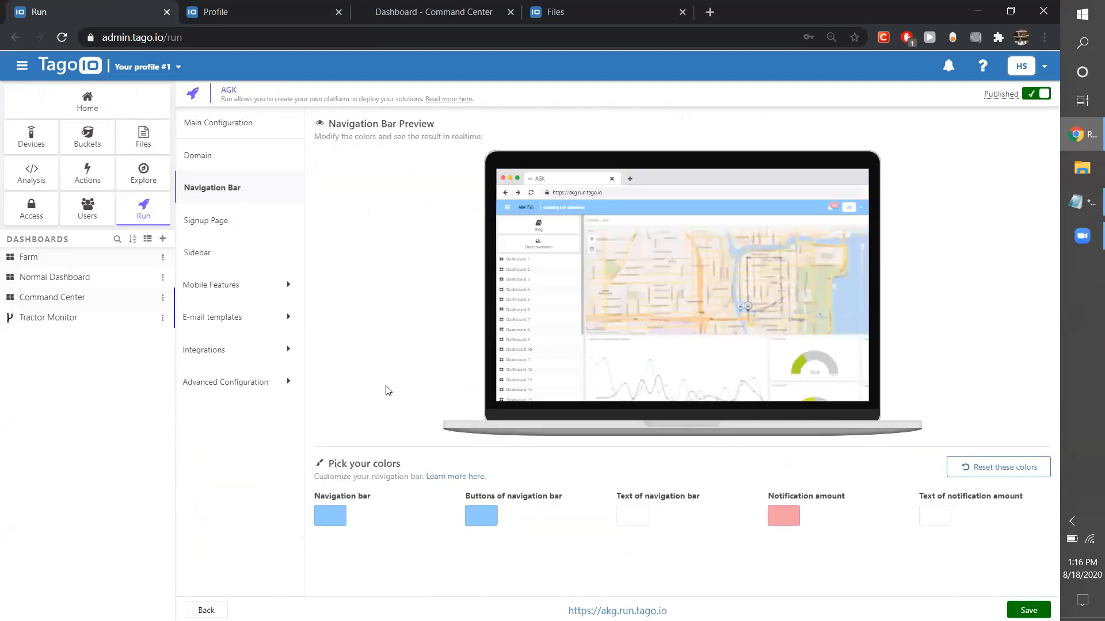
{"action": "left_click", "coordinate": [326, 522]}
{"action": "left_click_drag", "start_coordinate": [397, 479], "coordinate": [310, 478]}
{"action": "key", "text": "ctrl+c"}
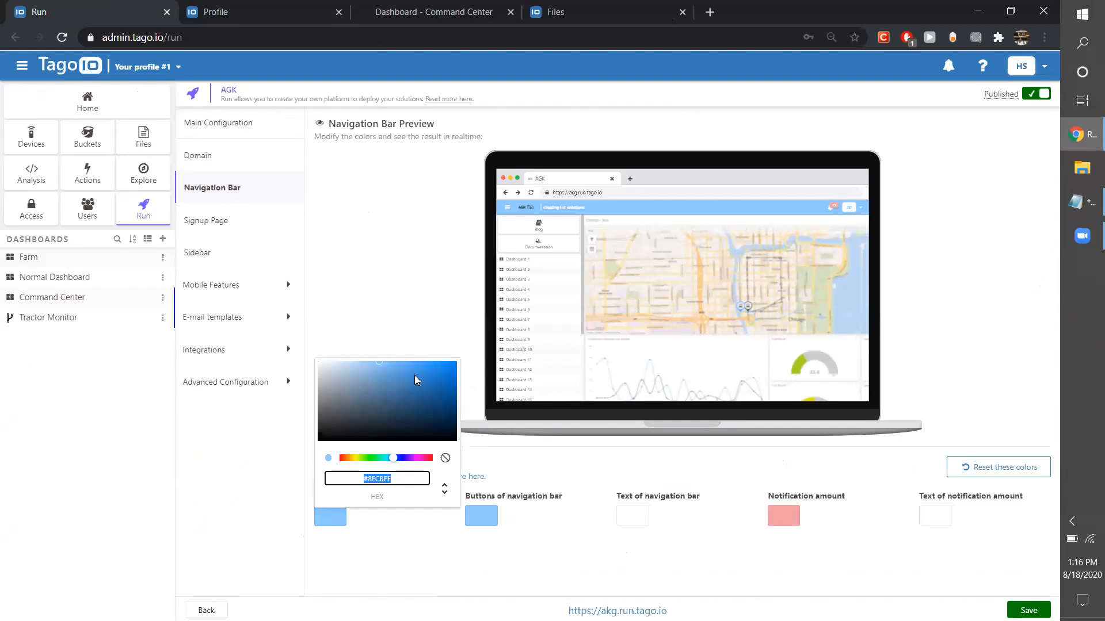
{"action": "left_click", "coordinate": [412, 398]}
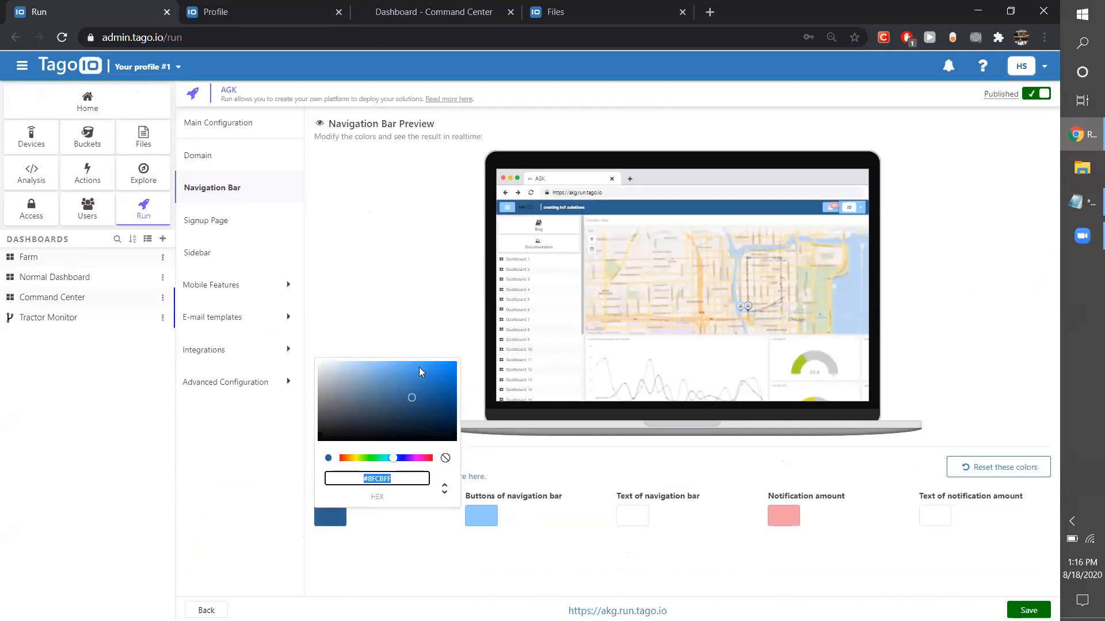
{"action": "left_click_drag", "start_coordinate": [323, 411], "coordinate": [359, 377]}
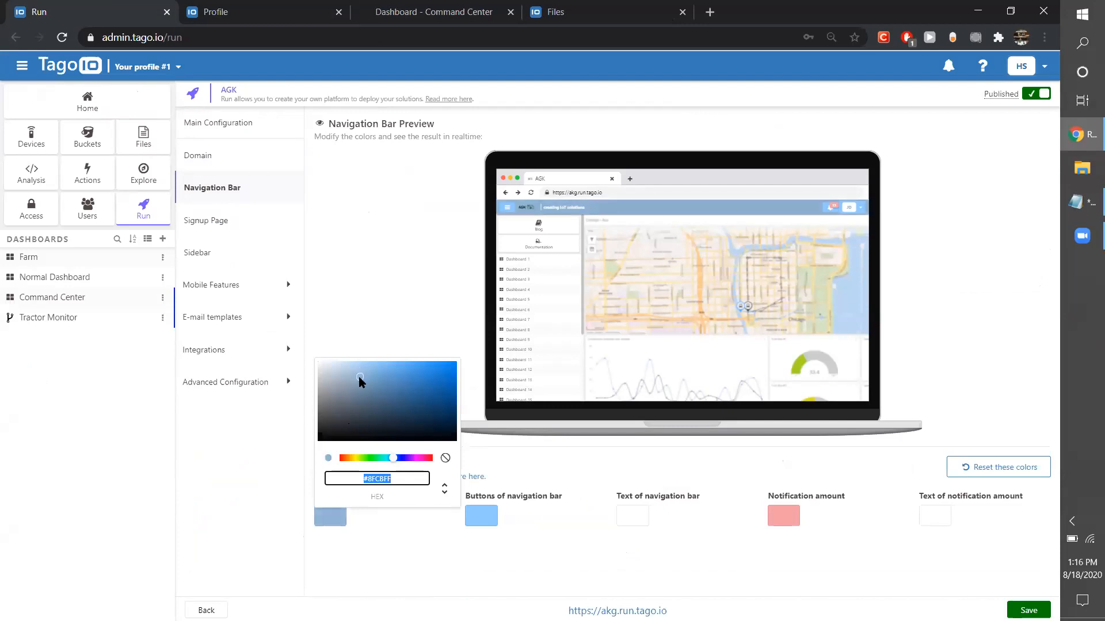
{"action": "left_click", "coordinate": [421, 383]}
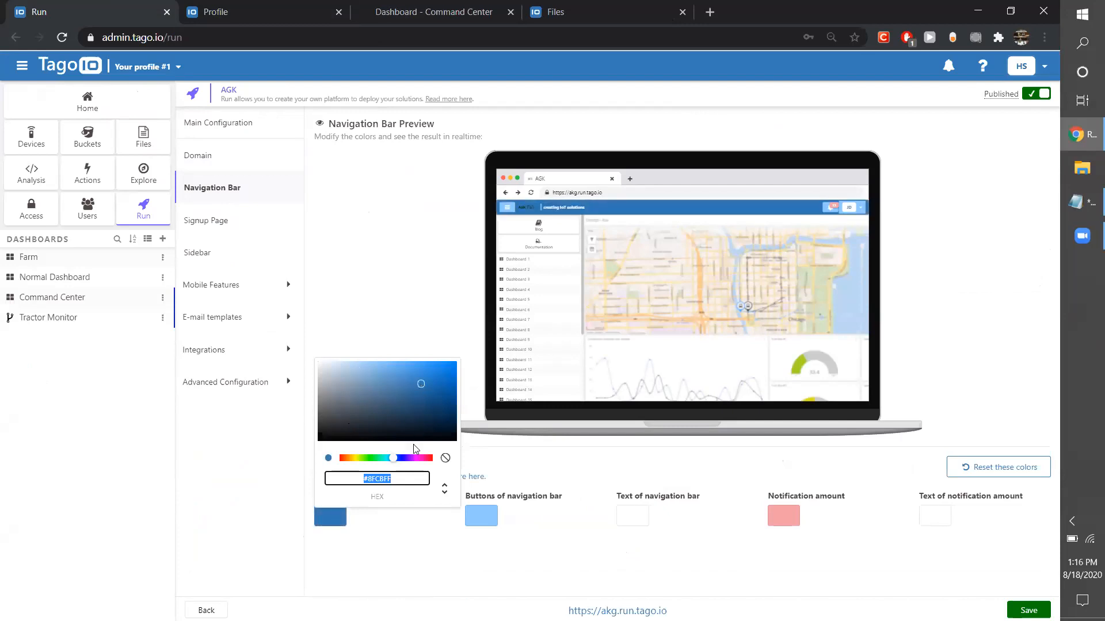
{"action": "left_click", "coordinate": [422, 479]}
{"action": "left_click", "coordinate": [404, 532]}
Set the navigation bar colour back to #8FCBFF.
{"action": "left_click", "coordinate": [339, 510]}
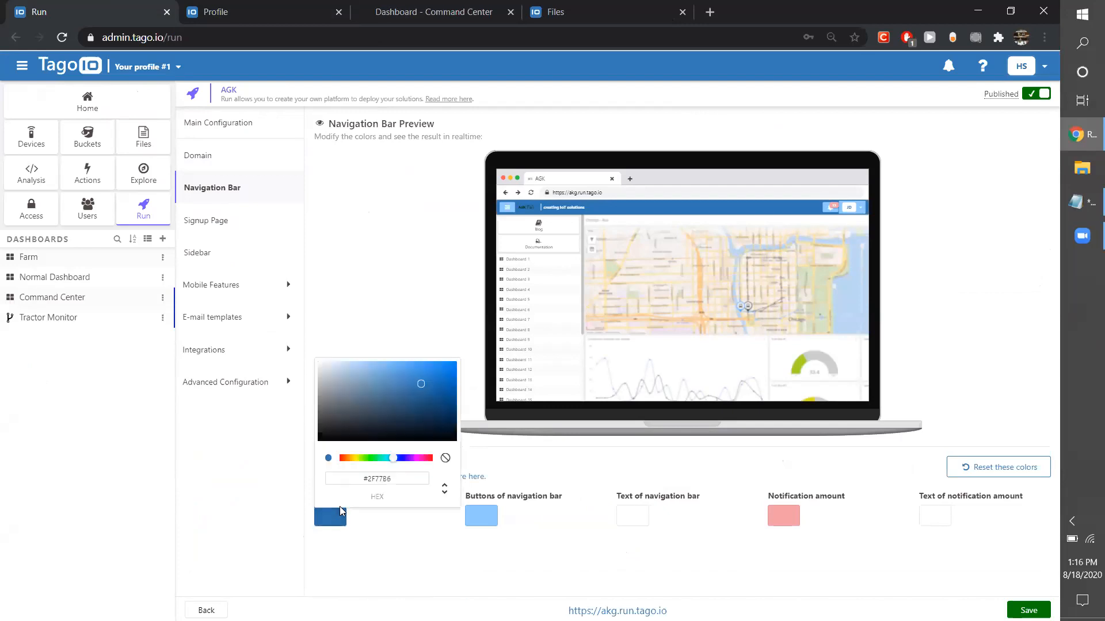
{"action": "left_click_drag", "start_coordinate": [396, 474], "coordinate": [296, 464]}
{"action": "key", "text": "ctrl+v"}
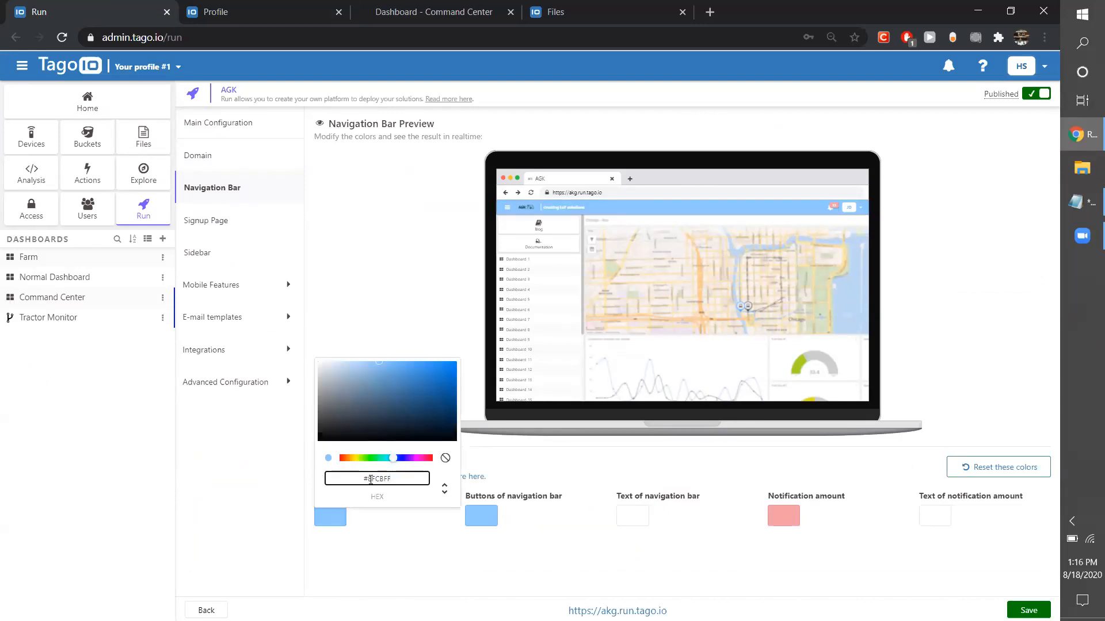
{"action": "left_click", "coordinate": [437, 554]}
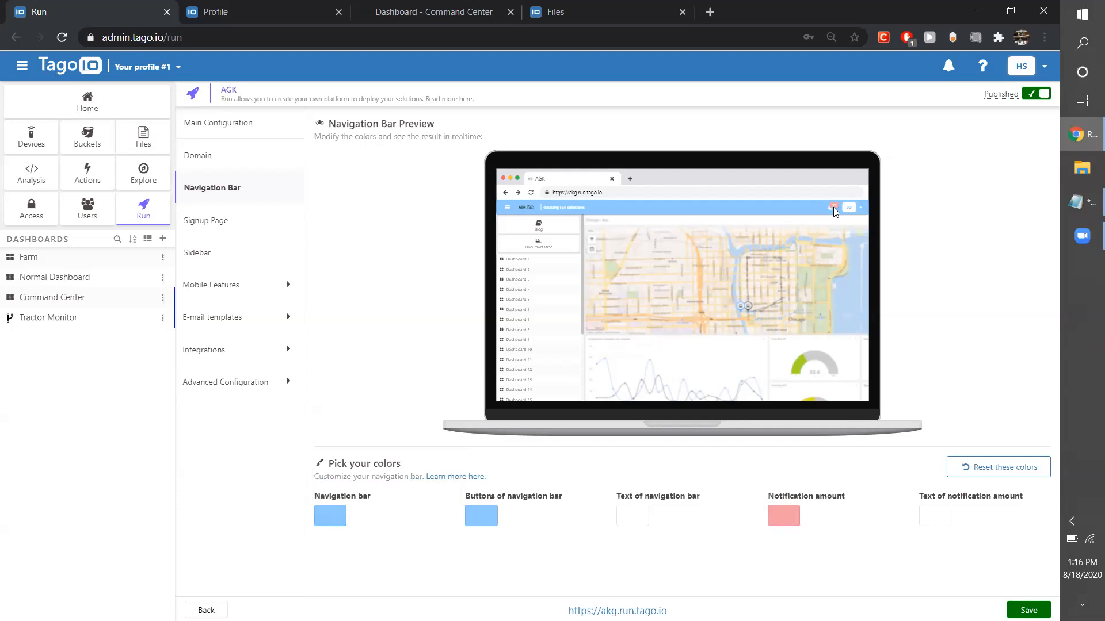
Change the notification amount colour to a stronger red, #EA6C78.
{"action": "left_click", "coordinate": [782, 515]}
{"action": "mouse_move", "coordinate": [828, 374]}
{"action": "left_mouse_down"}
{"action": "mouse_move", "coordinate": [901, 375]}
{"action": "mouse_move", "coordinate": [847, 369]}
{"action": "left_mouse_up"}
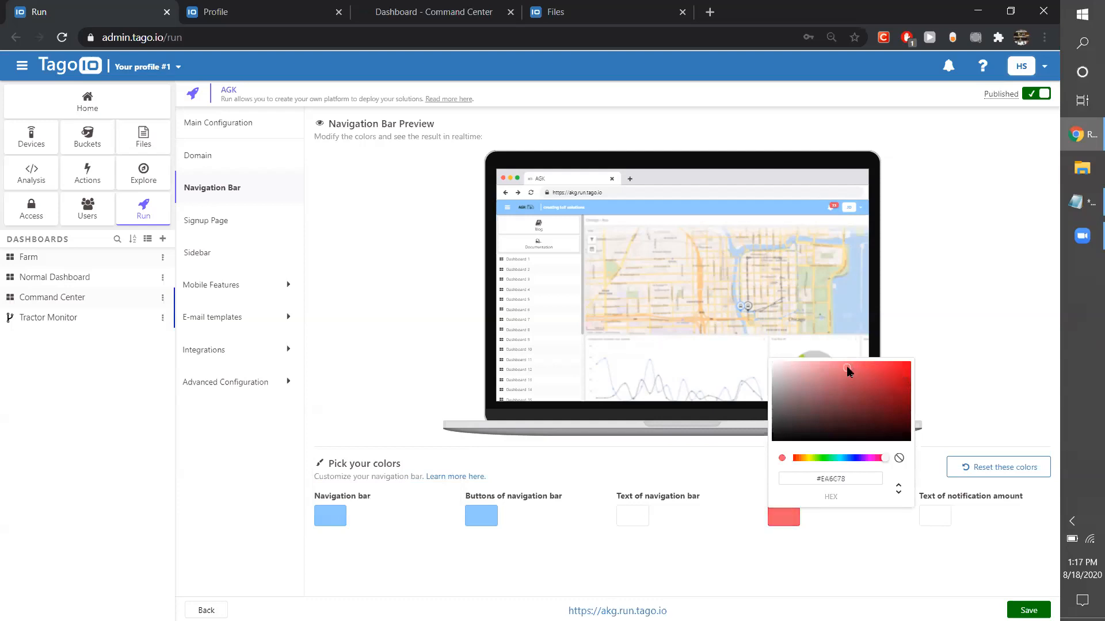
{"action": "left_click", "coordinate": [747, 550]}
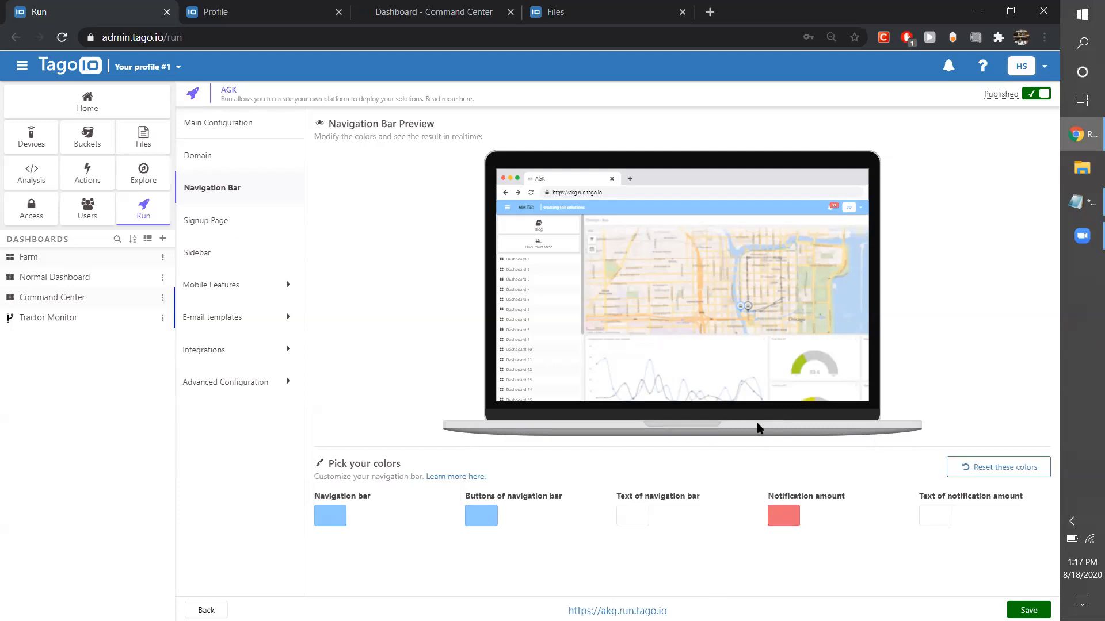
Open the signup page configuration and examine the signup preview and the list of signup fields.
{"action": "left_click", "coordinate": [218, 223]}
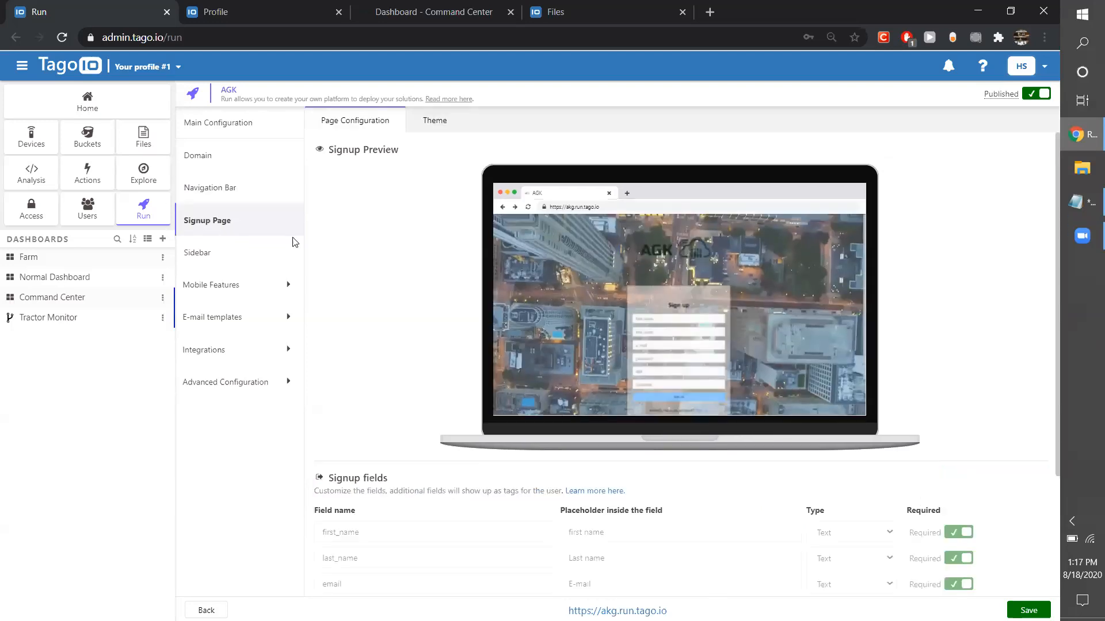
{"action": "scroll", "coordinate": [400, 437], "scroll_direction": "down", "scroll_amount": 3}
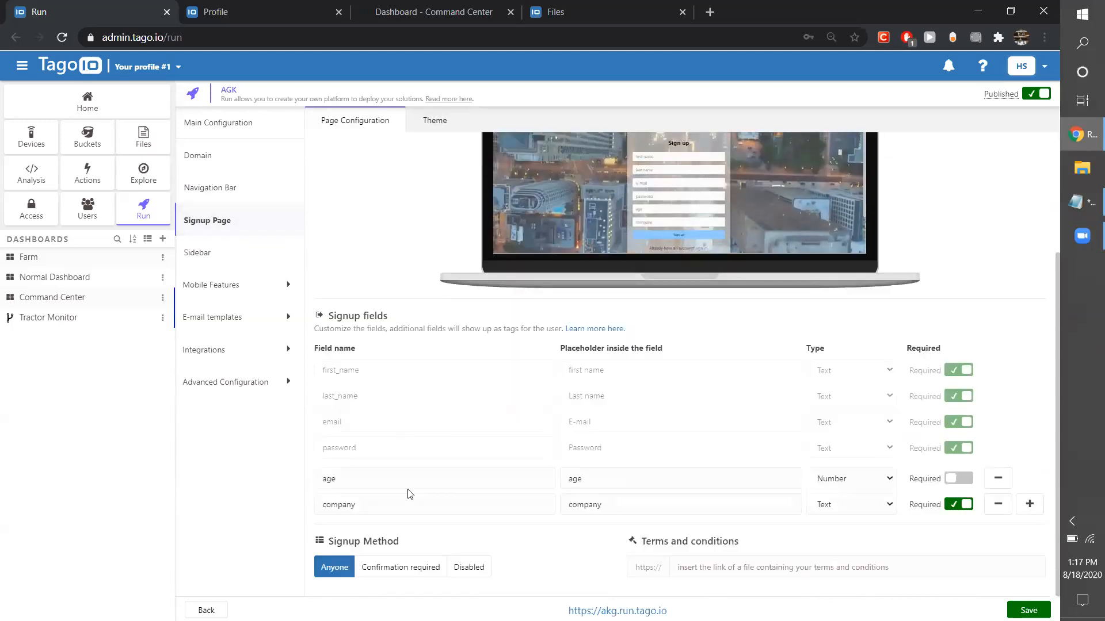
{"action": "scroll", "coordinate": [406, 493], "scroll_direction": "up", "scroll_amount": 3}
{"action": "scroll", "coordinate": [407, 493], "scroll_direction": "down", "scroll_amount": 3}
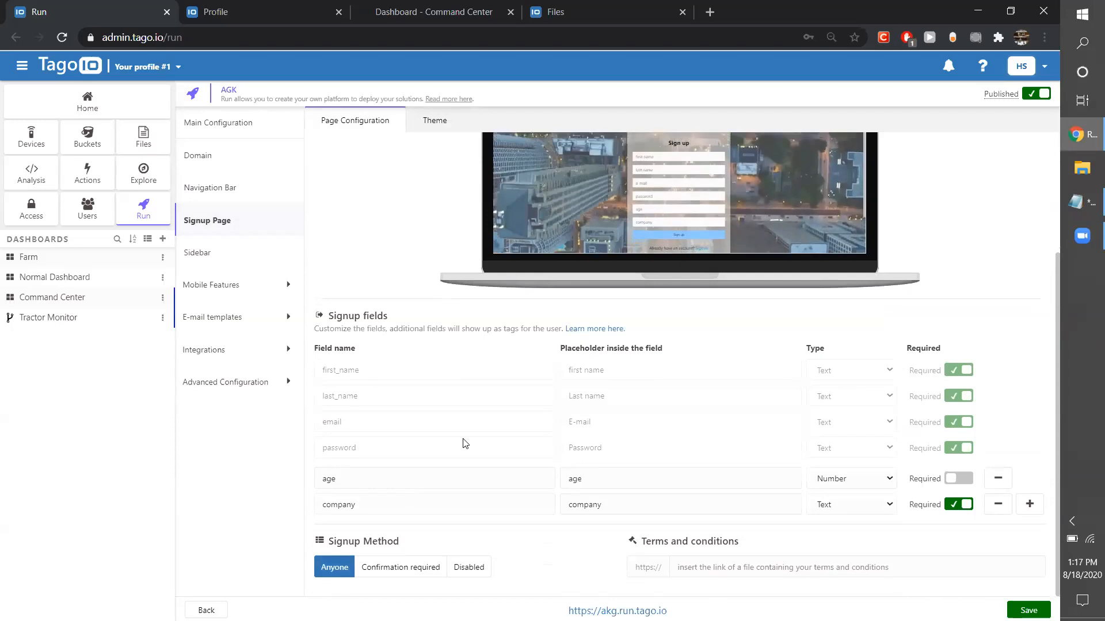
{"action": "scroll", "coordinate": [478, 438], "scroll_direction": "up", "scroll_amount": 1}
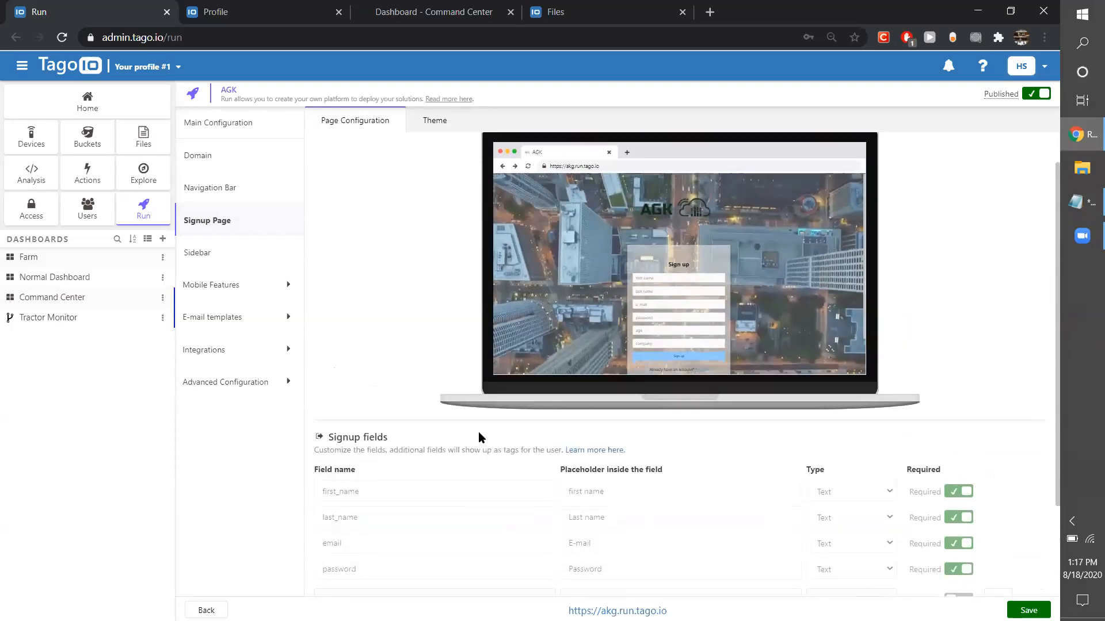
{"action": "scroll", "coordinate": [479, 436], "scroll_direction": "down", "scroll_amount": 2}
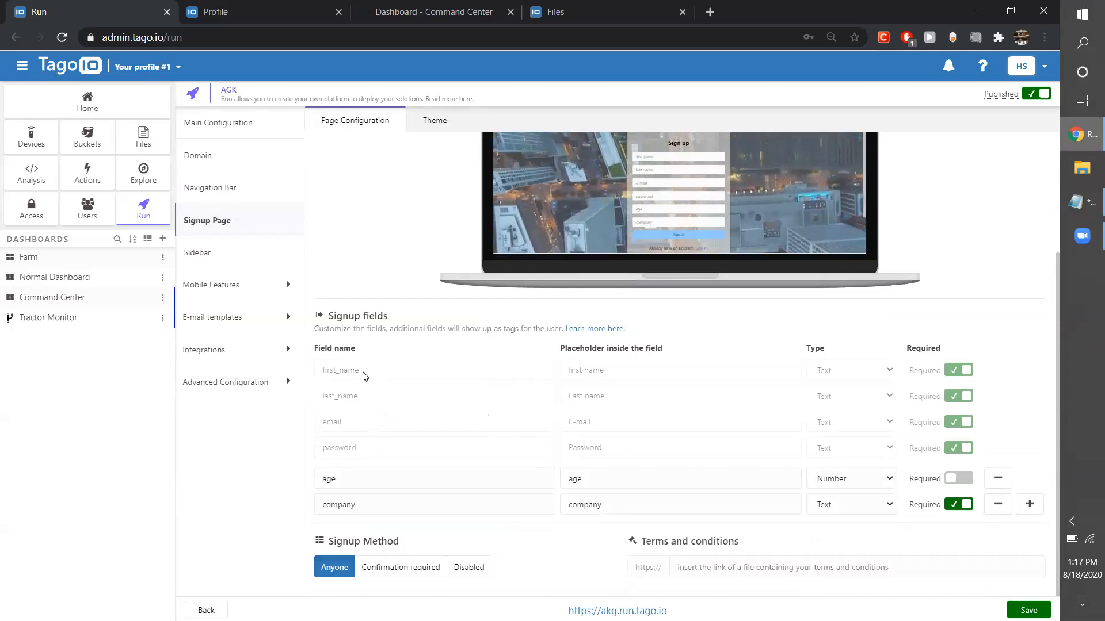
Add a blank extra signup field, inspect its entries and the available field types, and remove it again.
{"action": "left_click", "coordinate": [495, 482]}
{"action": "left_click", "coordinate": [637, 477]}
{"action": "left_click", "coordinate": [650, 508]}
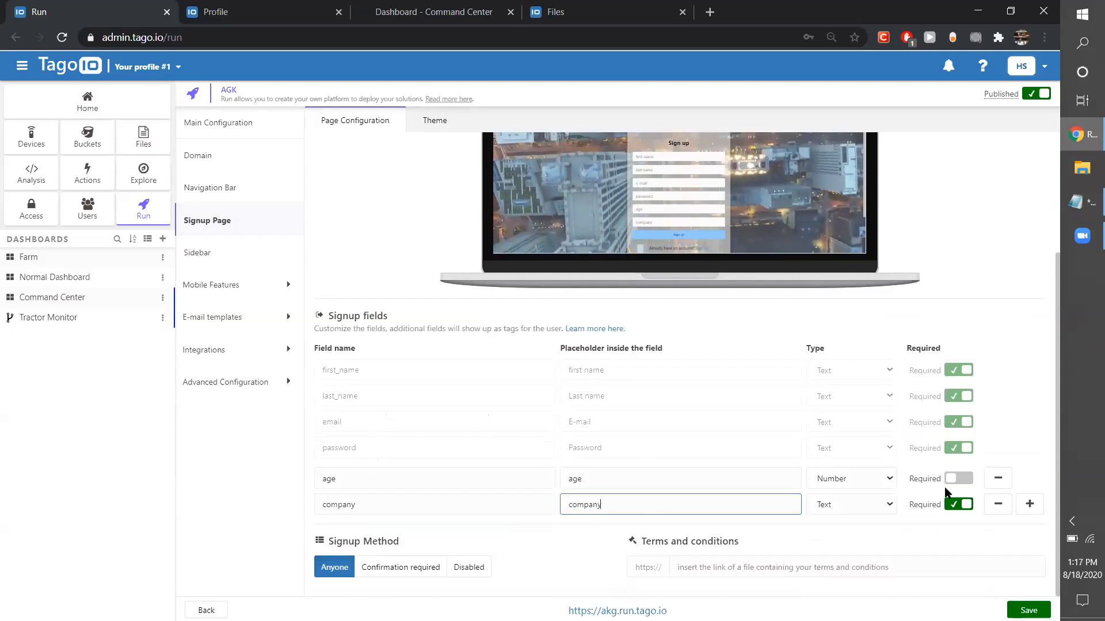
{"action": "left_click", "coordinate": [1030, 505]}
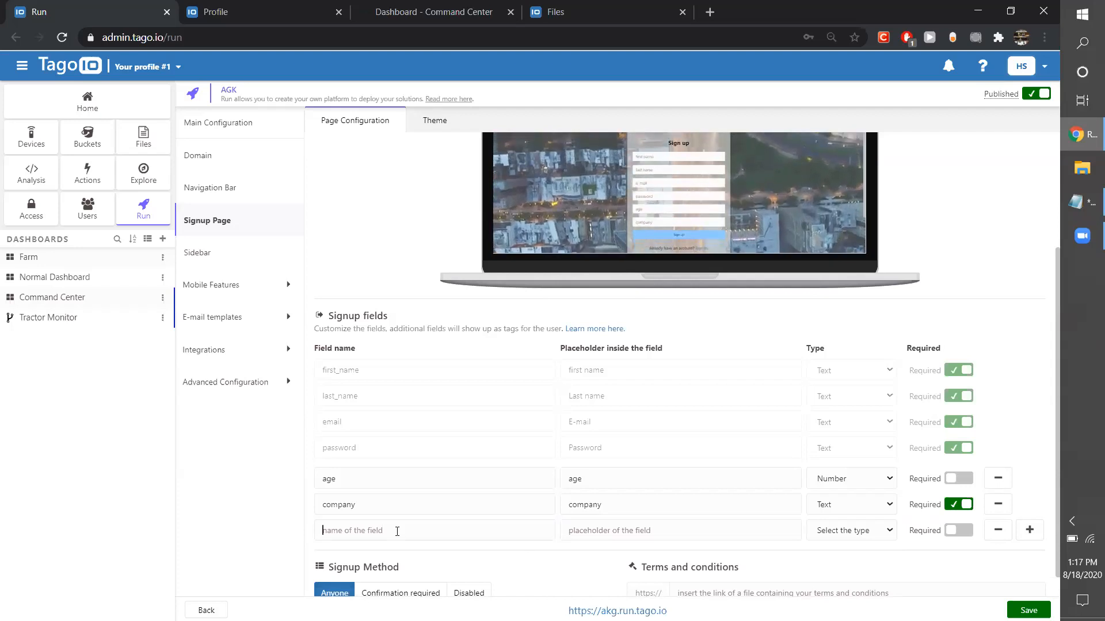
{"action": "left_click", "coordinate": [593, 531]}
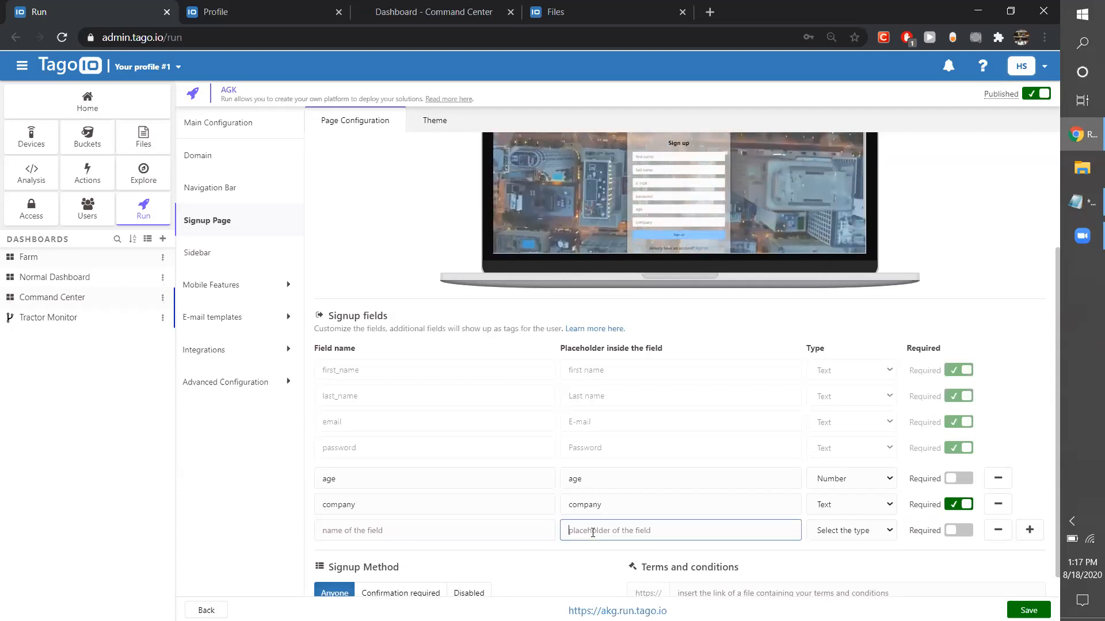
{"action": "left_click", "coordinate": [830, 533]}
{"action": "left_click", "coordinate": [830, 533]}
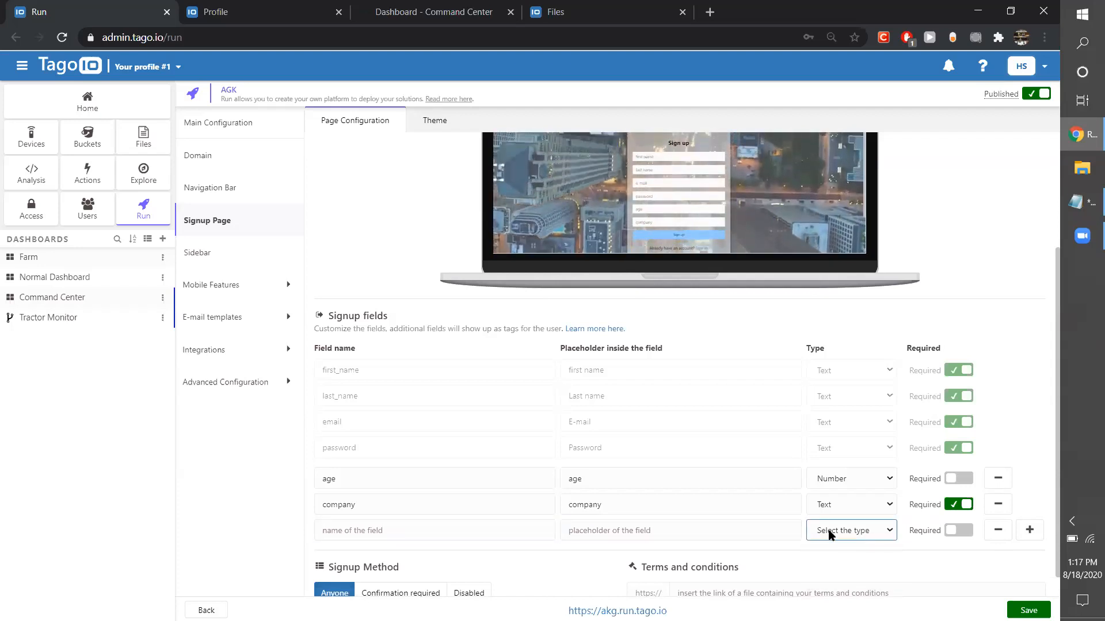
{"action": "left_click", "coordinate": [852, 483]}
{"action": "left_click", "coordinate": [862, 504]}
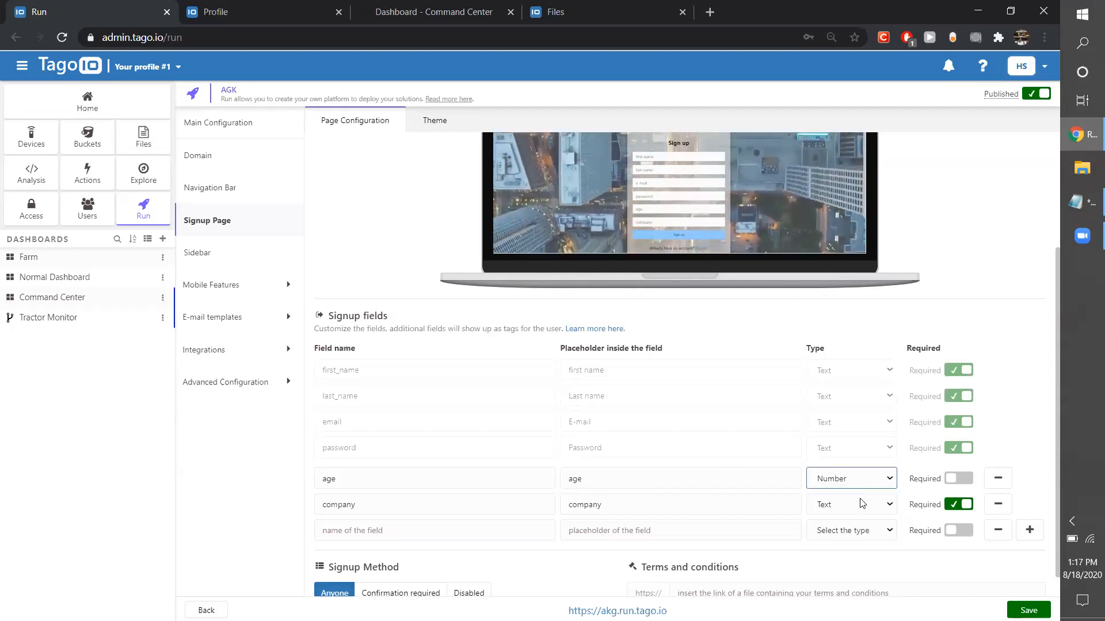
{"action": "left_click", "coordinate": [863, 506]}
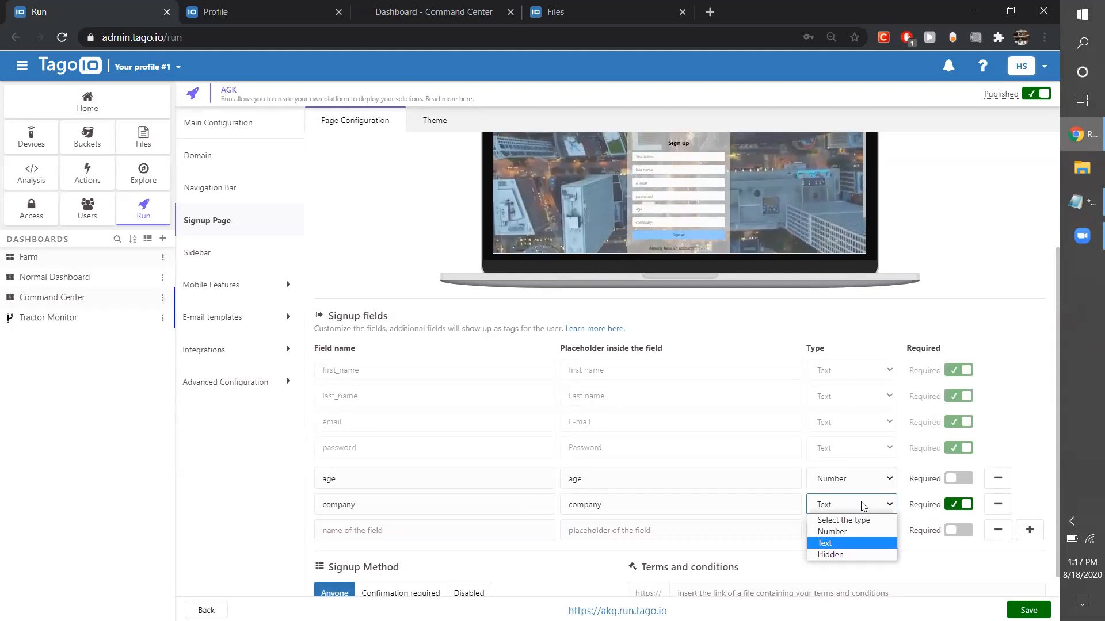
{"action": "left_click", "coordinate": [863, 506]}
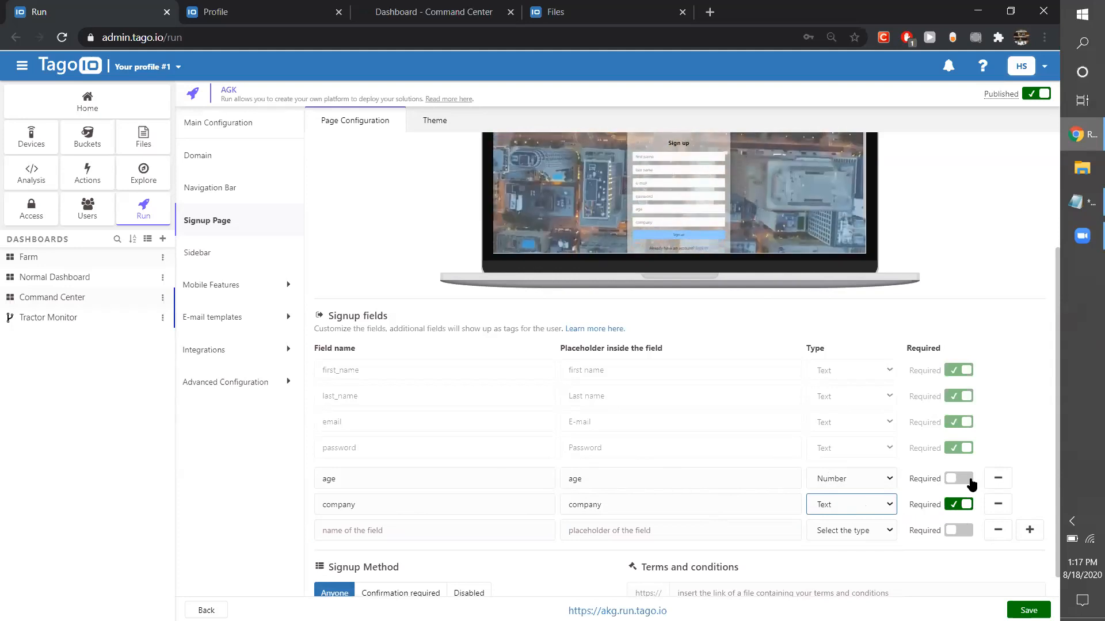
{"action": "left_click", "coordinate": [1001, 528]}
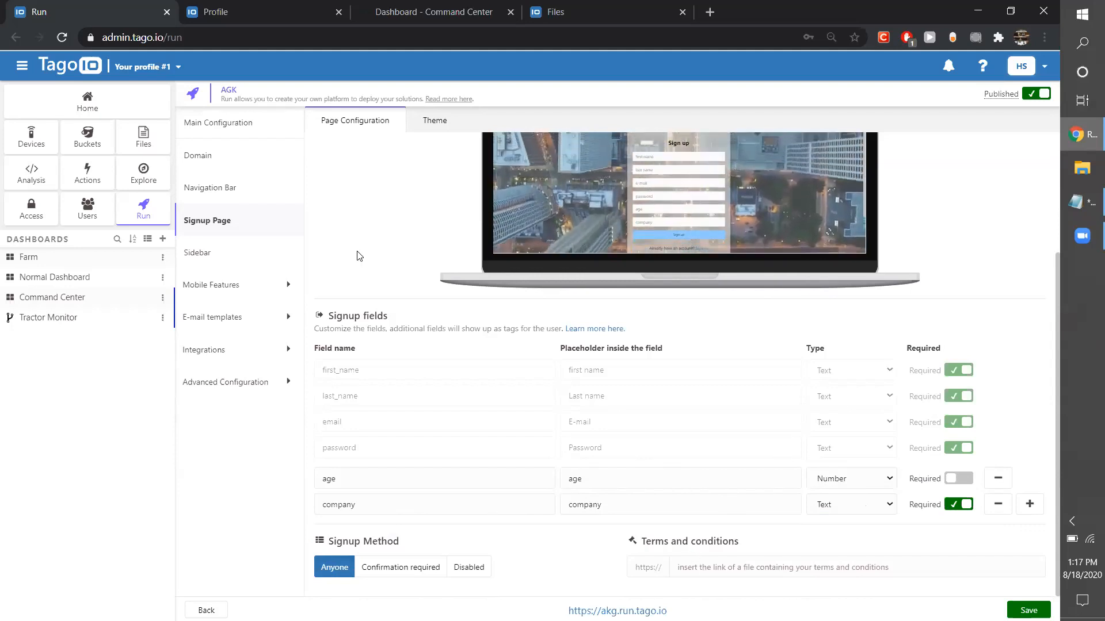
Copy the URL of TermsAndConditions.txt from Files and enter it as the signup page's terms and conditions link.
{"action": "left_click", "coordinate": [240, 5]}
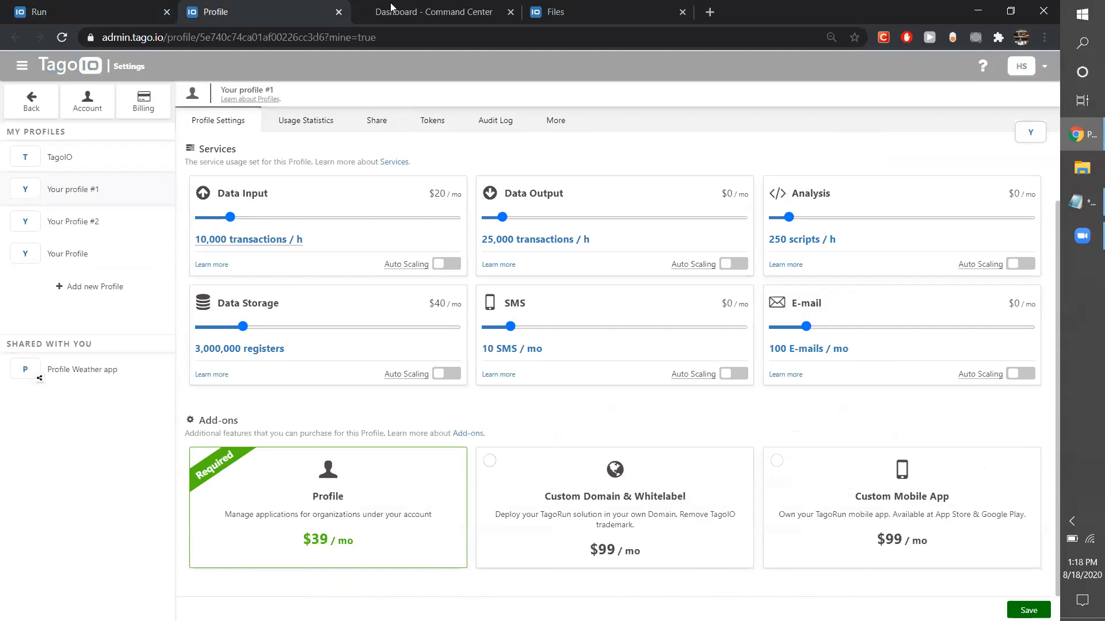
{"action": "left_click", "coordinate": [578, 9]}
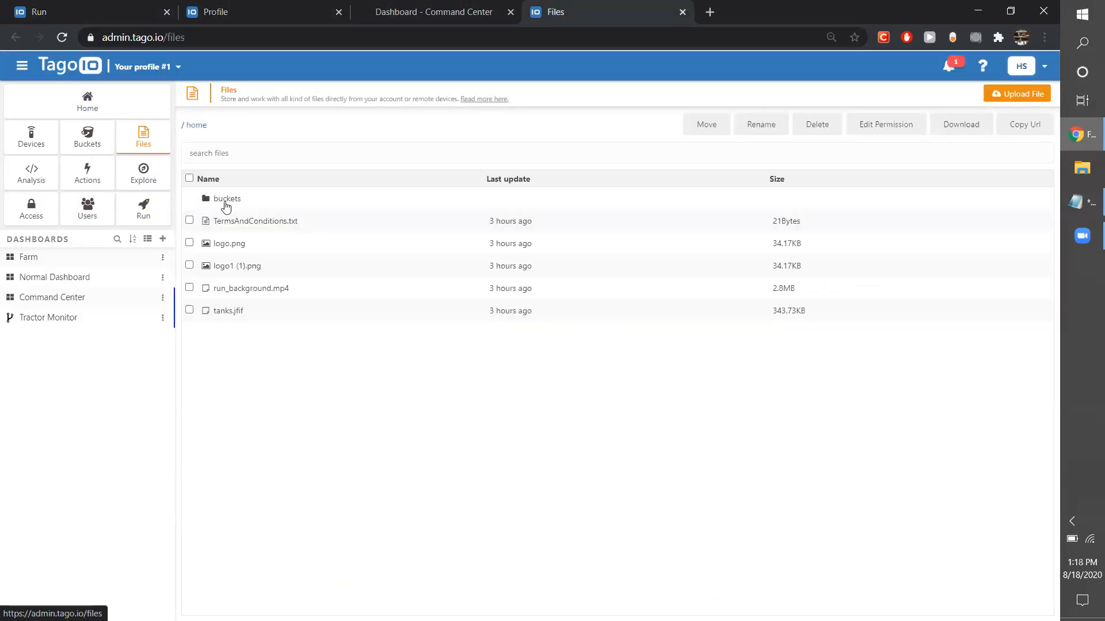
{"action": "left_click", "coordinate": [226, 223]}
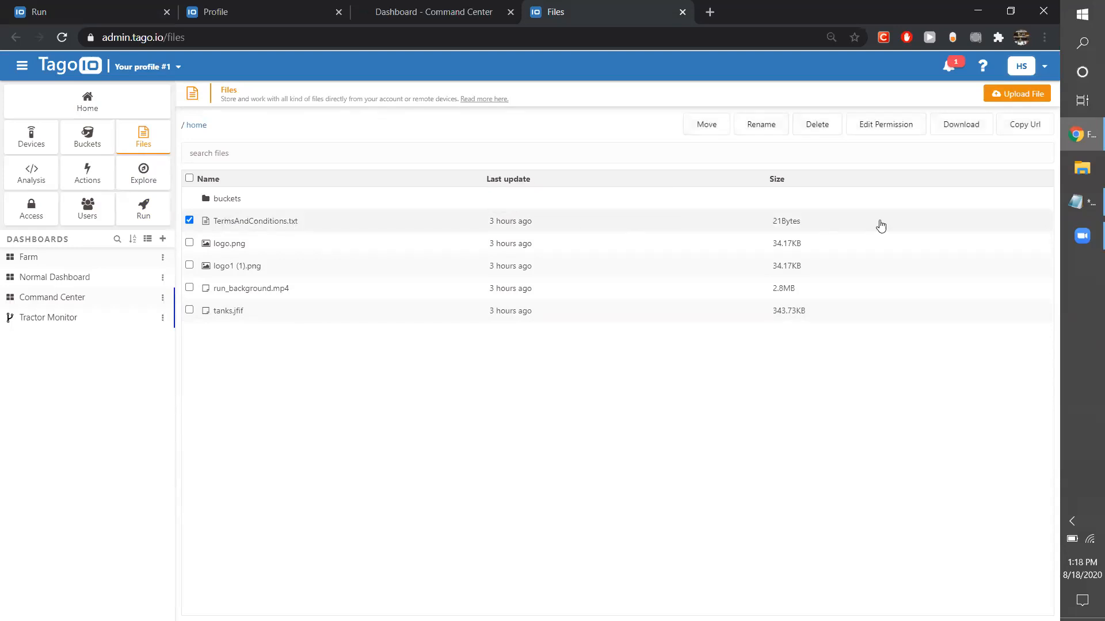
{"action": "left_click", "coordinate": [1038, 124]}
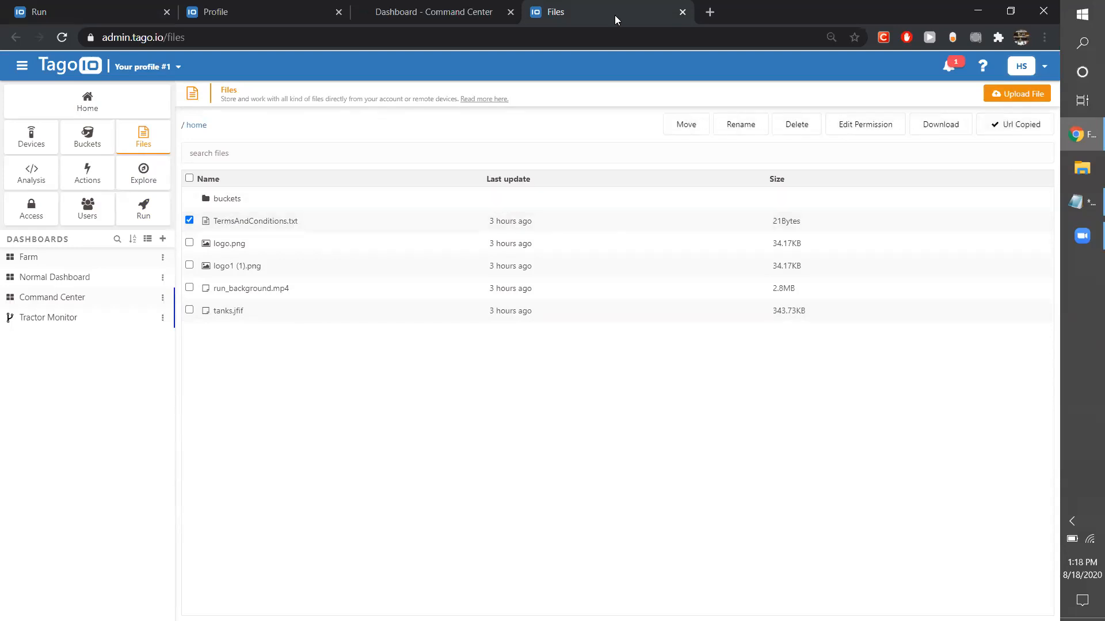
{"action": "left_click", "coordinate": [86, 12]}
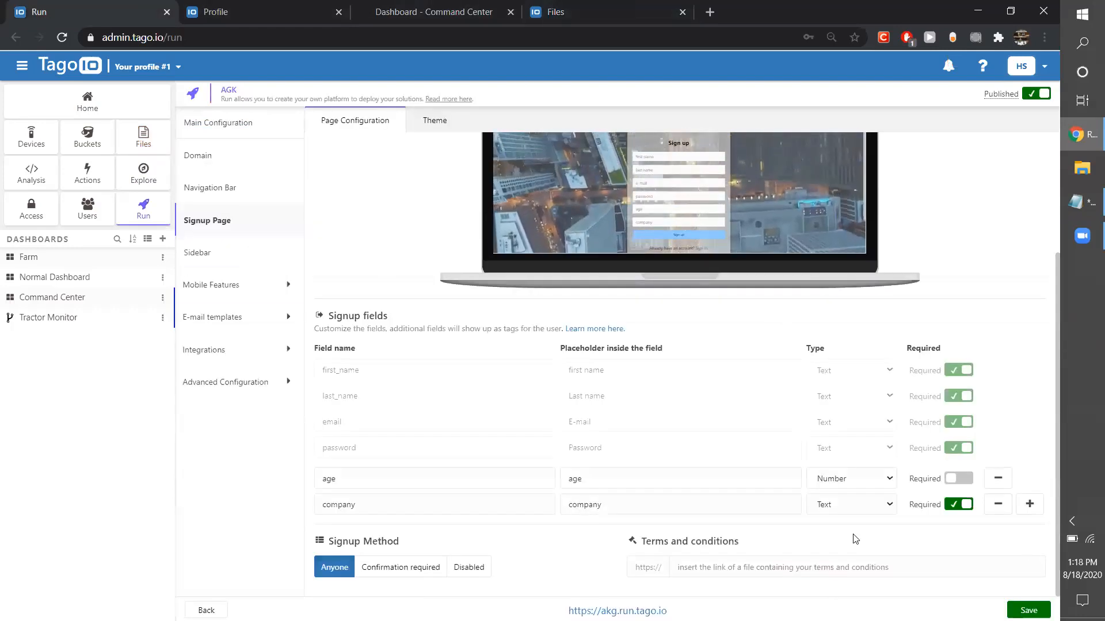
{"action": "left_click", "coordinate": [698, 568]}
{"action": "key", "text": "ctrl+v"}
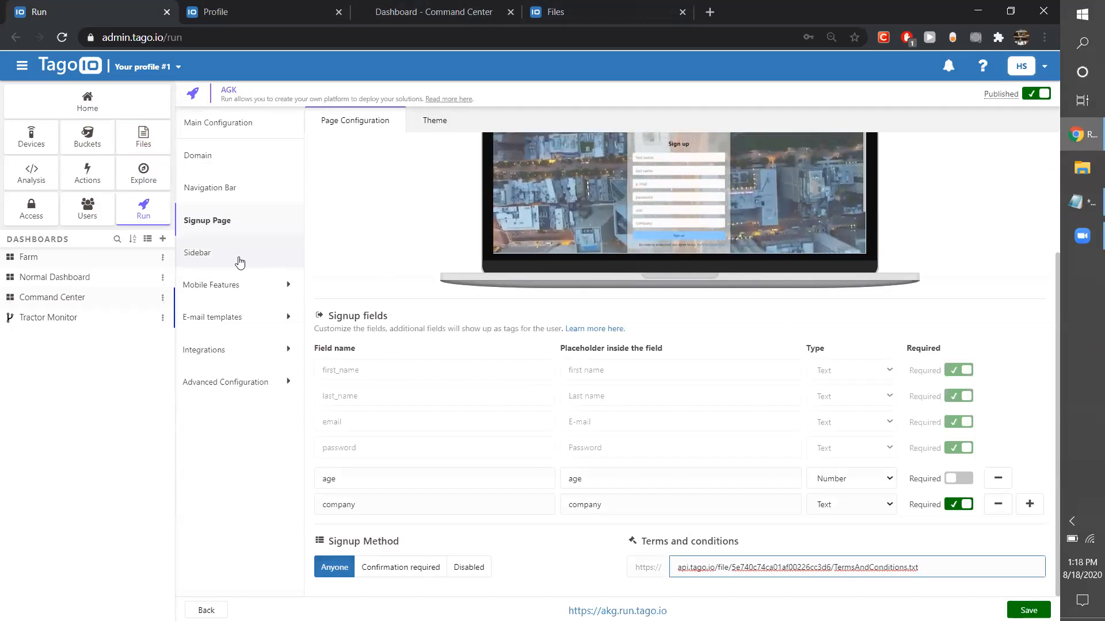
Open the signup page's theme settings and review the colour, background and logo options.
{"action": "scroll", "coordinate": [443, 142], "scroll_direction": "up", "scroll_amount": 3}
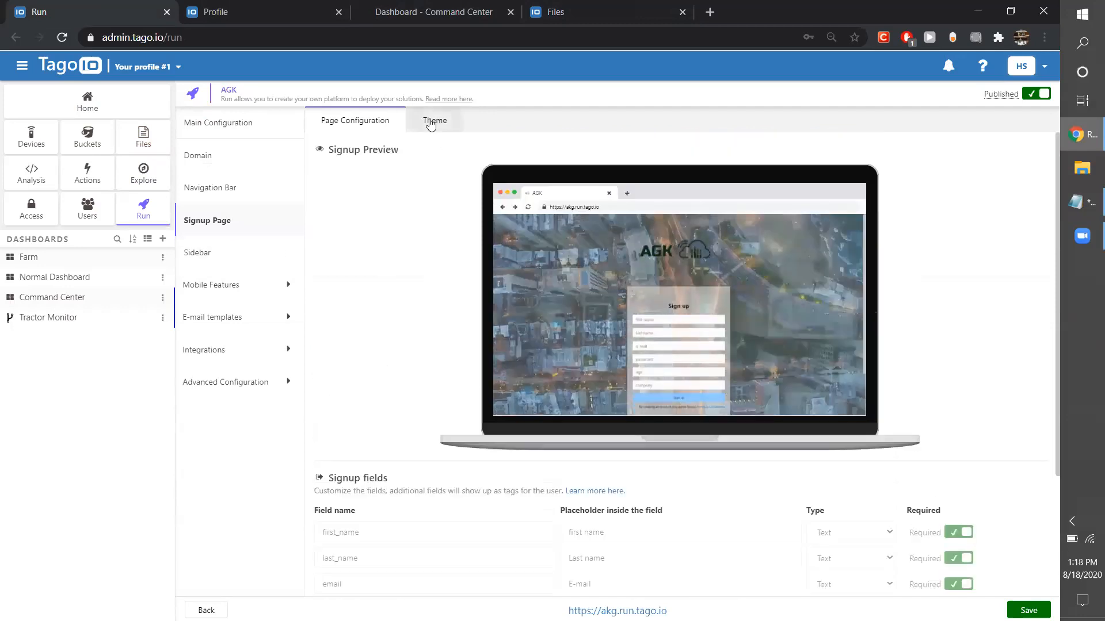
{"action": "left_click", "coordinate": [430, 122]}
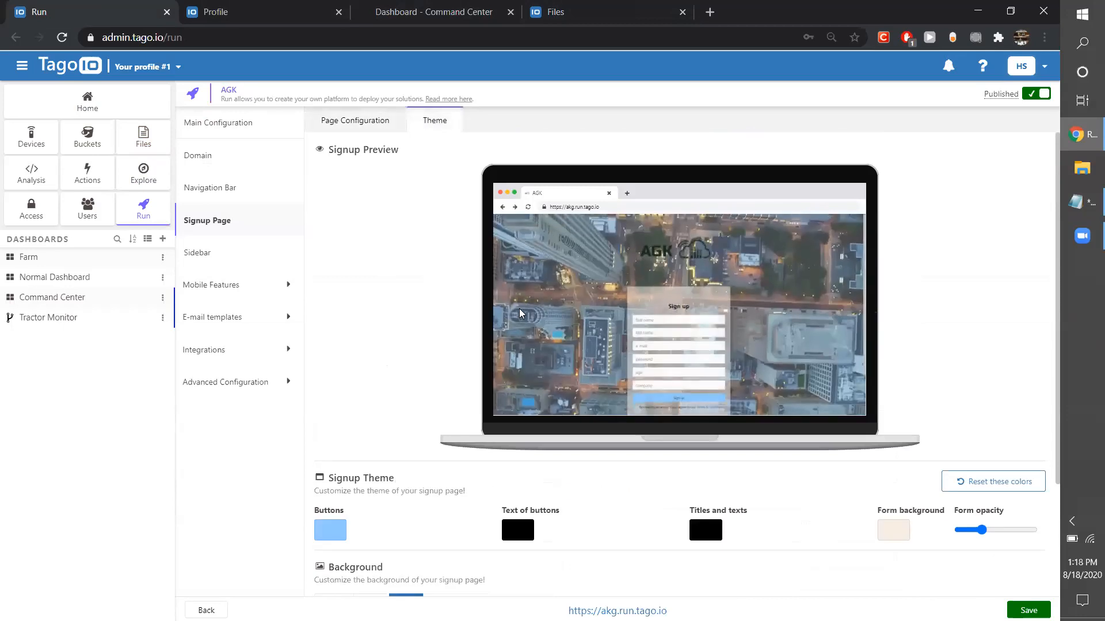
{"action": "scroll", "coordinate": [397, 520], "scroll_direction": "down", "scroll_amount": 3}
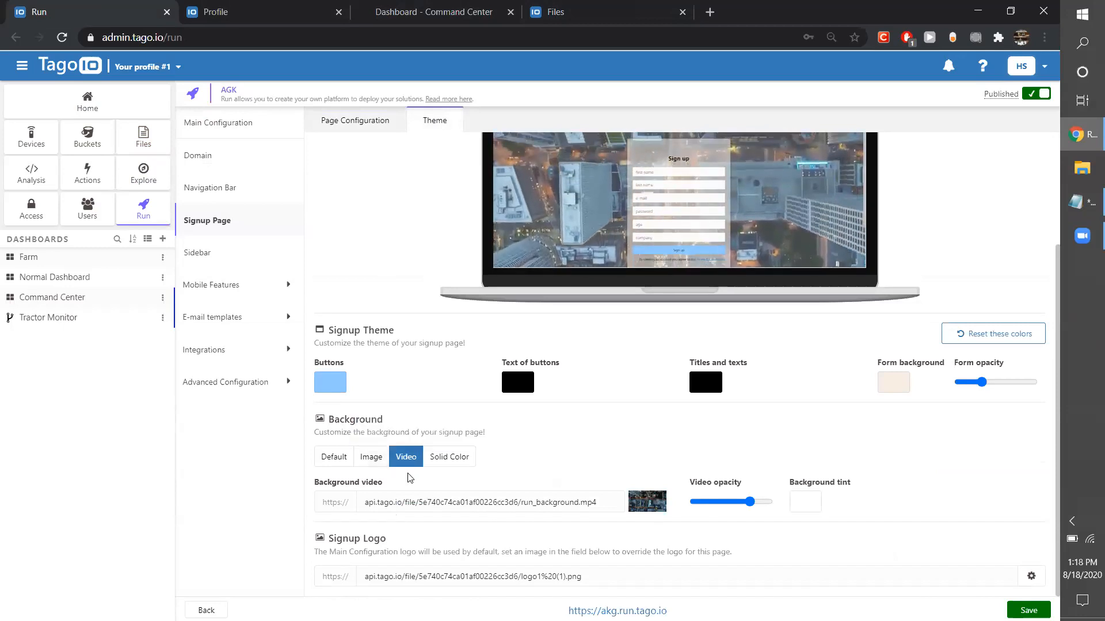
Try the default and image backgrounds for the signup page, checking the preview, and switch back to the video background.
{"action": "left_click", "coordinate": [334, 458]}
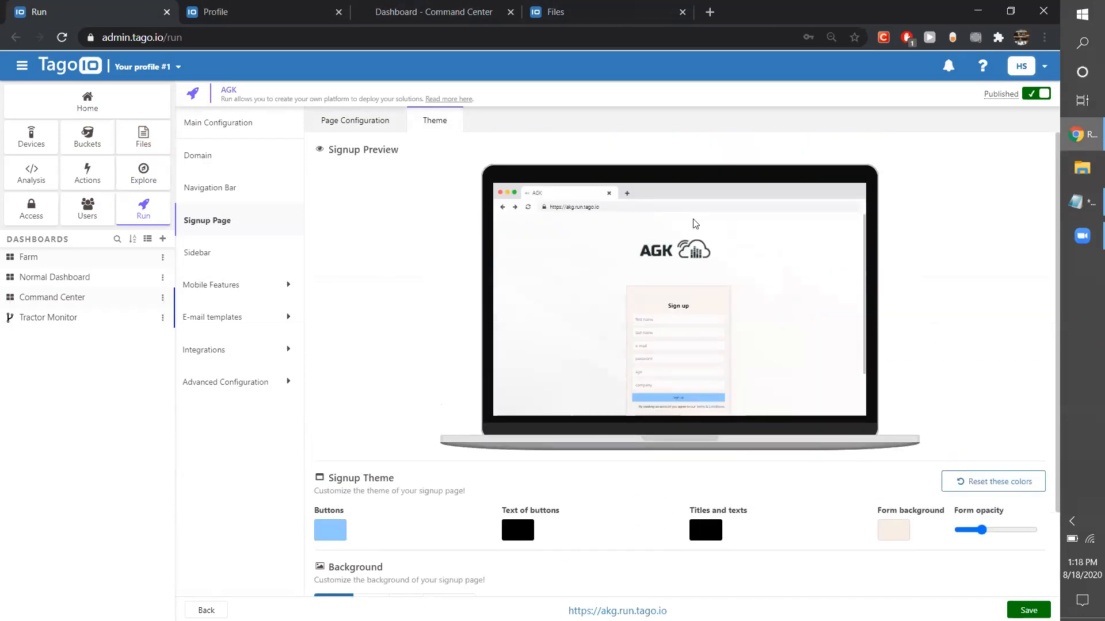
{"action": "scroll", "coordinate": [624, 346], "scroll_direction": "down", "scroll_amount": 1}
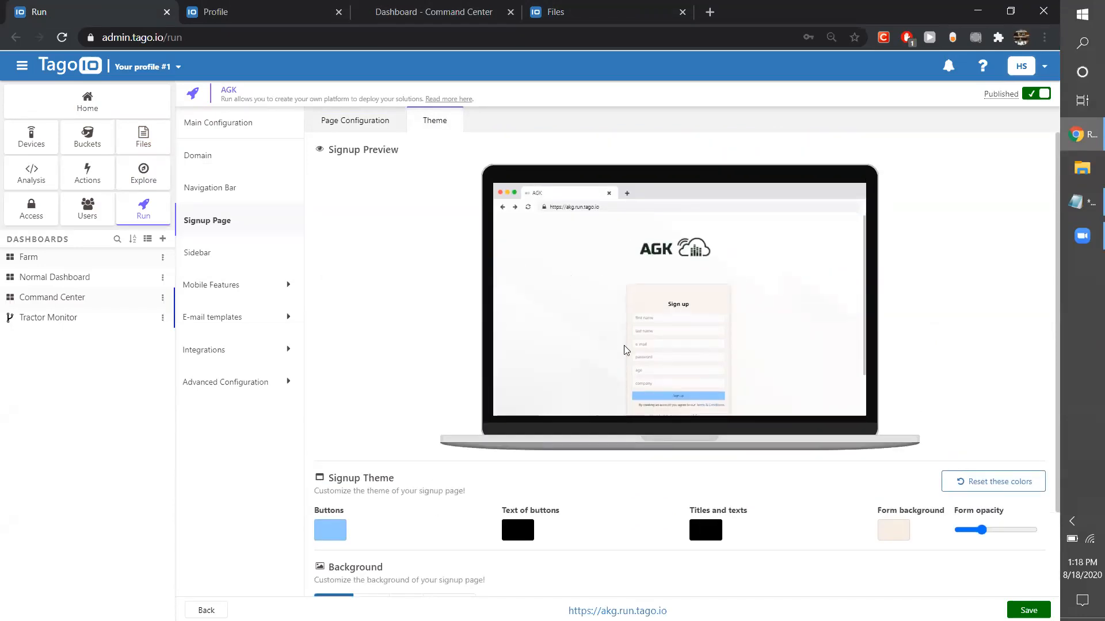
{"action": "scroll", "coordinate": [661, 282], "scroll_direction": "up", "scroll_amount": 1}
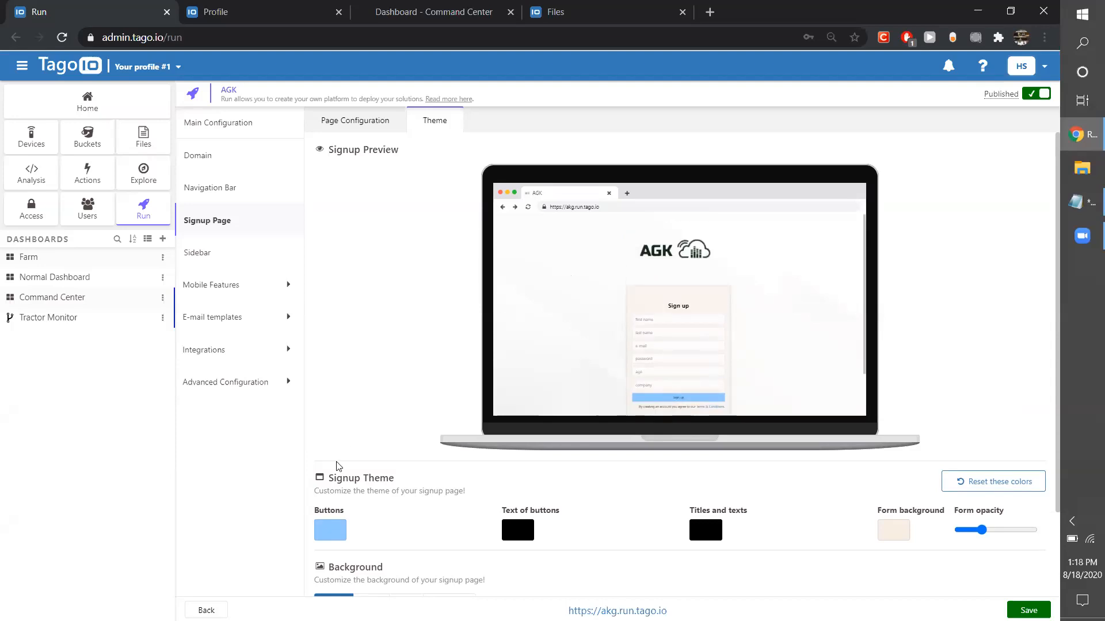
{"action": "scroll", "coordinate": [321, 491], "scroll_direction": "down", "scroll_amount": 2}
{"action": "left_click", "coordinate": [373, 502]}
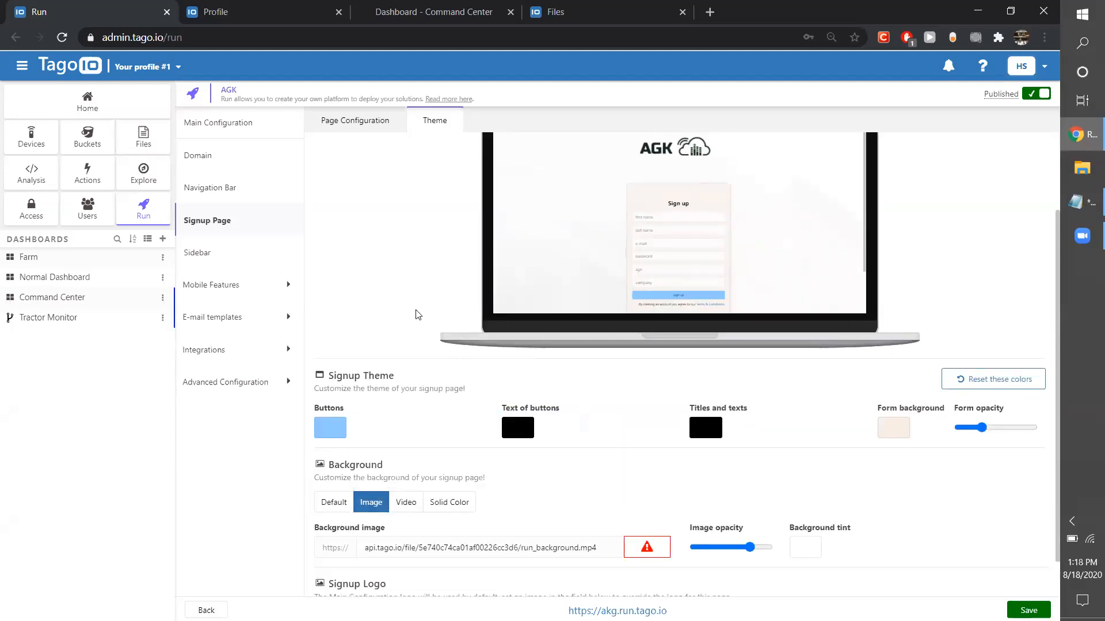
{"action": "scroll", "coordinate": [417, 314], "scroll_direction": "up", "scroll_amount": 1}
{"action": "scroll", "coordinate": [417, 319], "scroll_direction": "down", "scroll_amount": 2}
{"action": "left_click", "coordinate": [410, 456]}
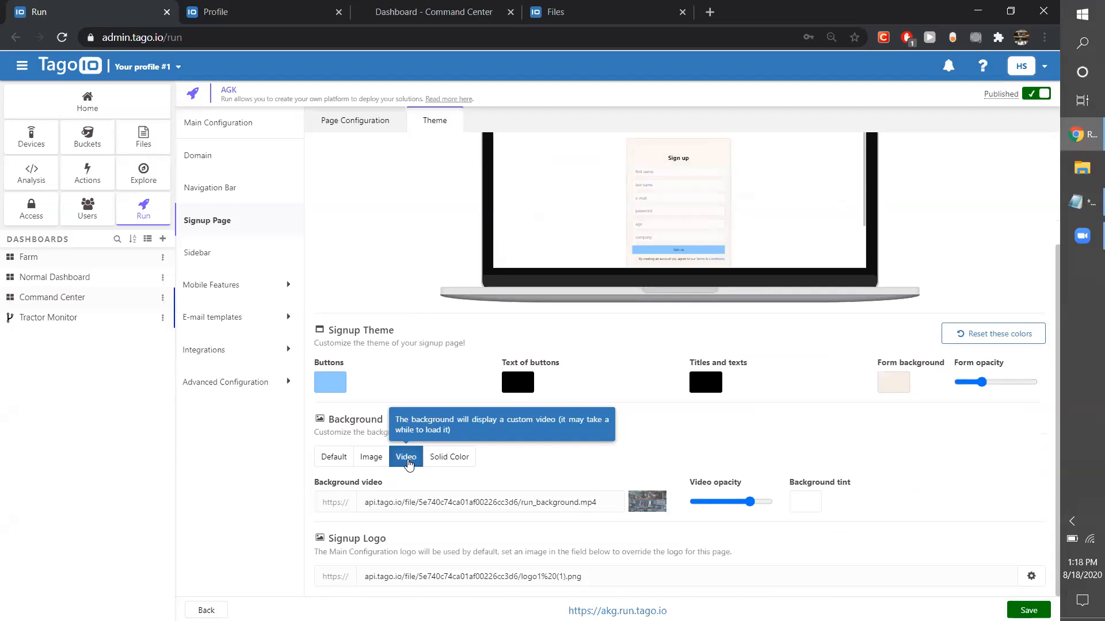
{"action": "scroll", "coordinate": [406, 217], "scroll_direction": "up", "scroll_amount": 3}
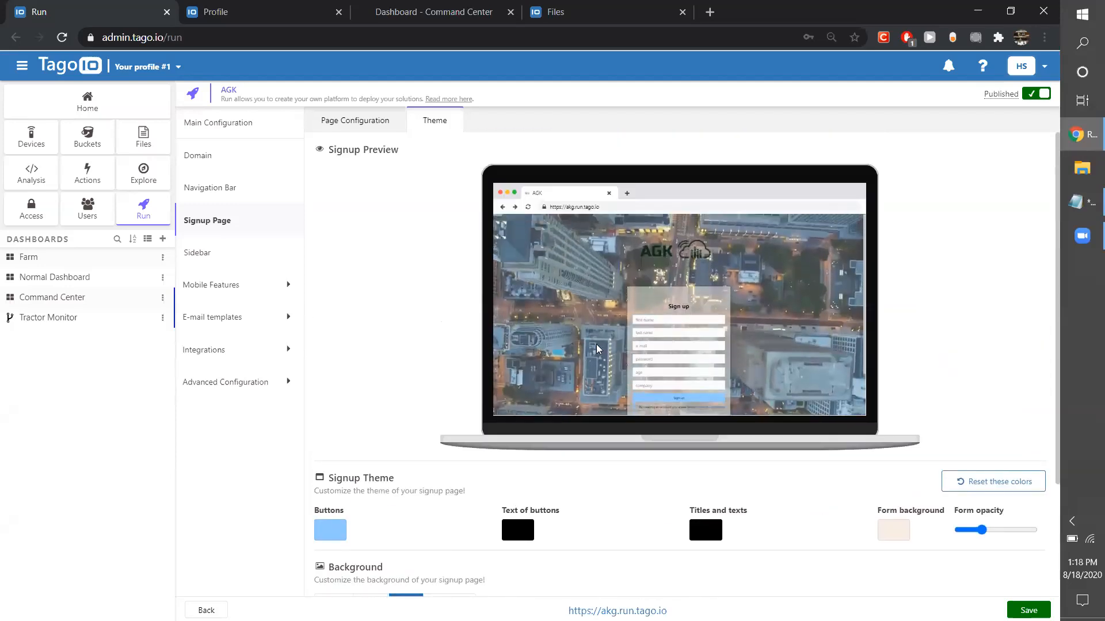
Try raising the signup background video's opacity to nearly the maximum and check the signup preview.
{"action": "scroll", "coordinate": [422, 510], "scroll_direction": "down", "scroll_amount": 3}
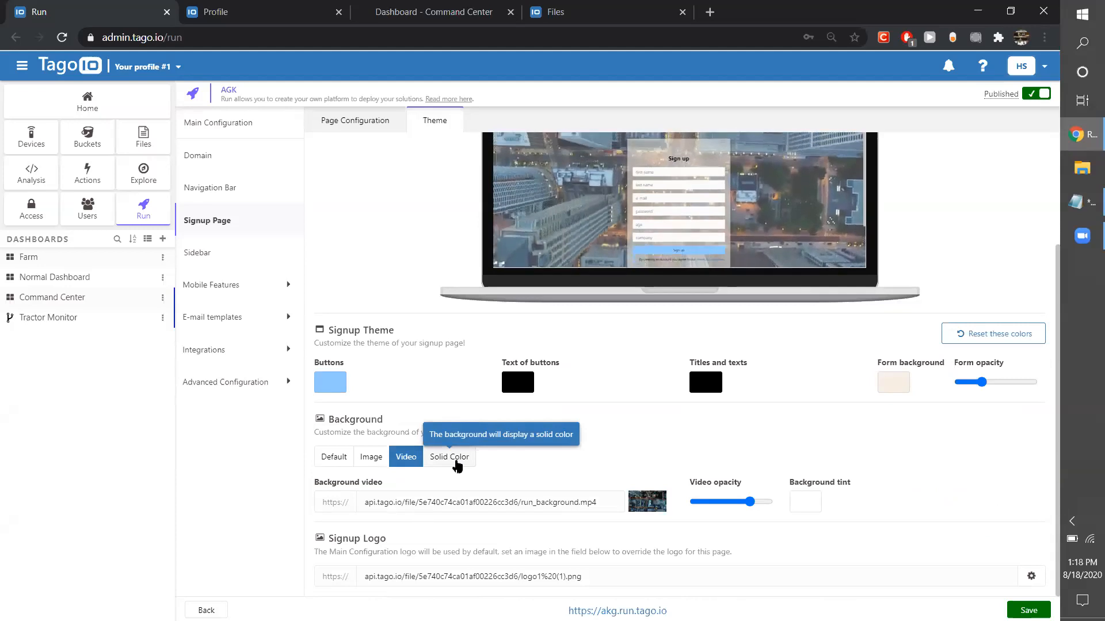
{"action": "scroll", "coordinate": [715, 461], "scroll_direction": "up", "scroll_amount": 3}
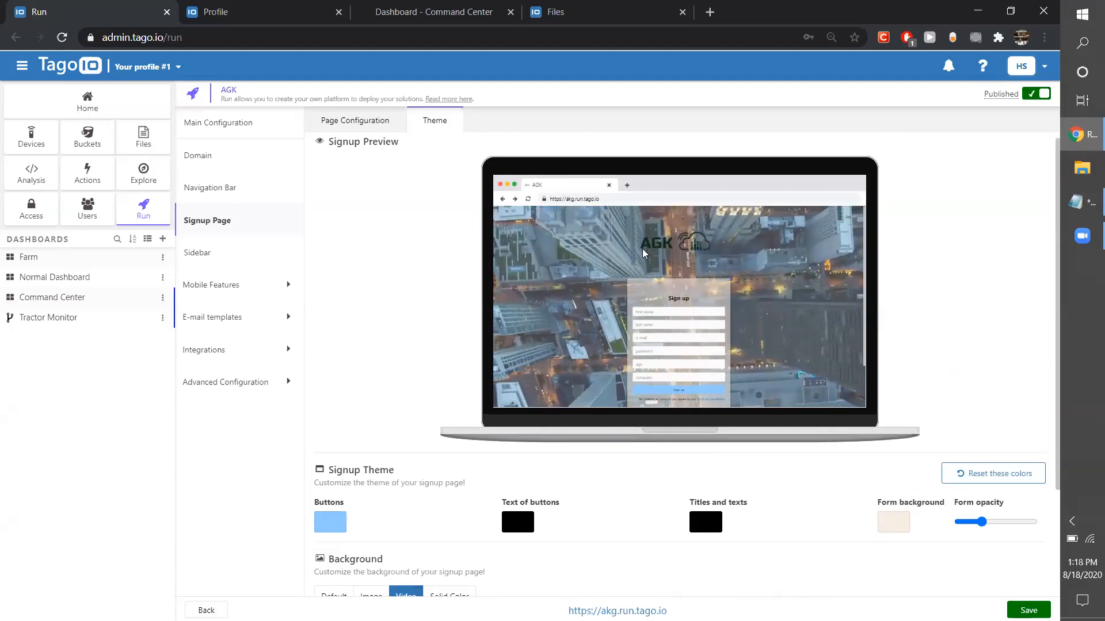
{"action": "scroll", "coordinate": [713, 319], "scroll_direction": "down", "scroll_amount": 1}
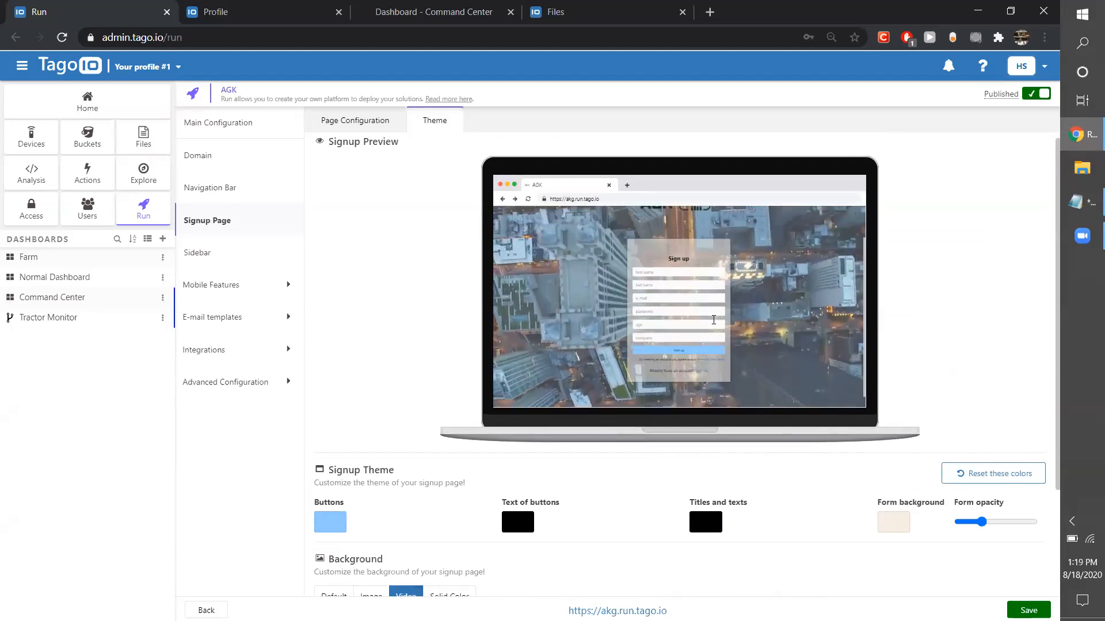
{"action": "scroll", "coordinate": [651, 553], "scroll_direction": "down", "scroll_amount": 3}
{"action": "left_click_drag", "start_coordinate": [749, 501], "coordinate": [768, 501]}
{"action": "scroll", "coordinate": [627, 345], "scroll_direction": "up", "scroll_amount": 3}
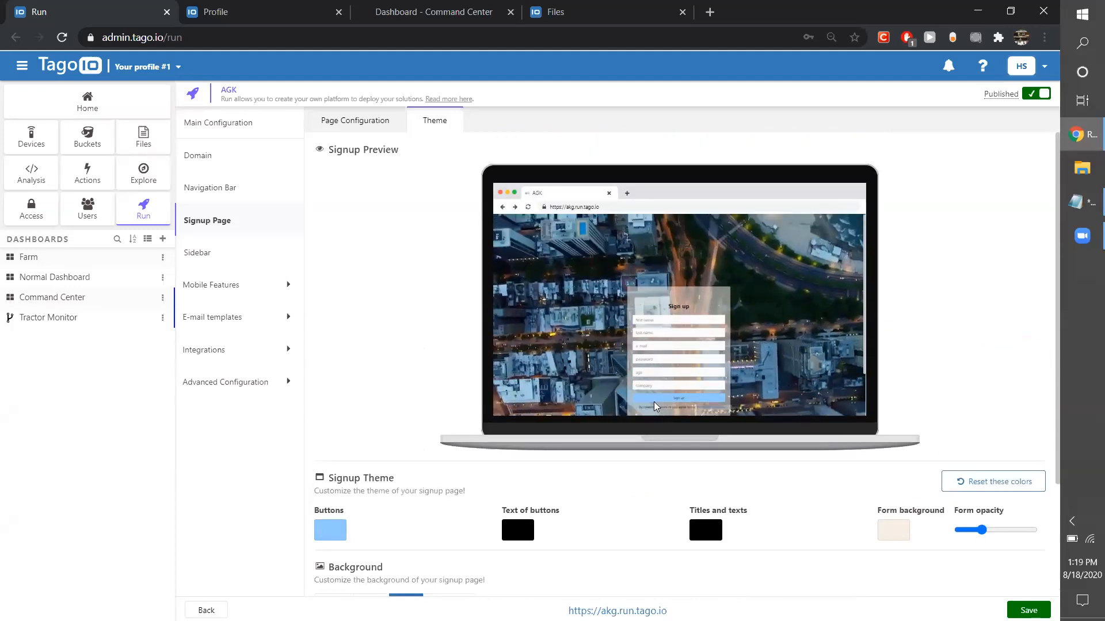
Lower the signup background video's opacity to about two thirds and check the logo and form in the preview.
{"action": "scroll", "coordinate": [641, 538], "scroll_direction": "down", "scroll_amount": 3}
{"action": "left_click_drag", "start_coordinate": [768, 501], "coordinate": [728, 501]}
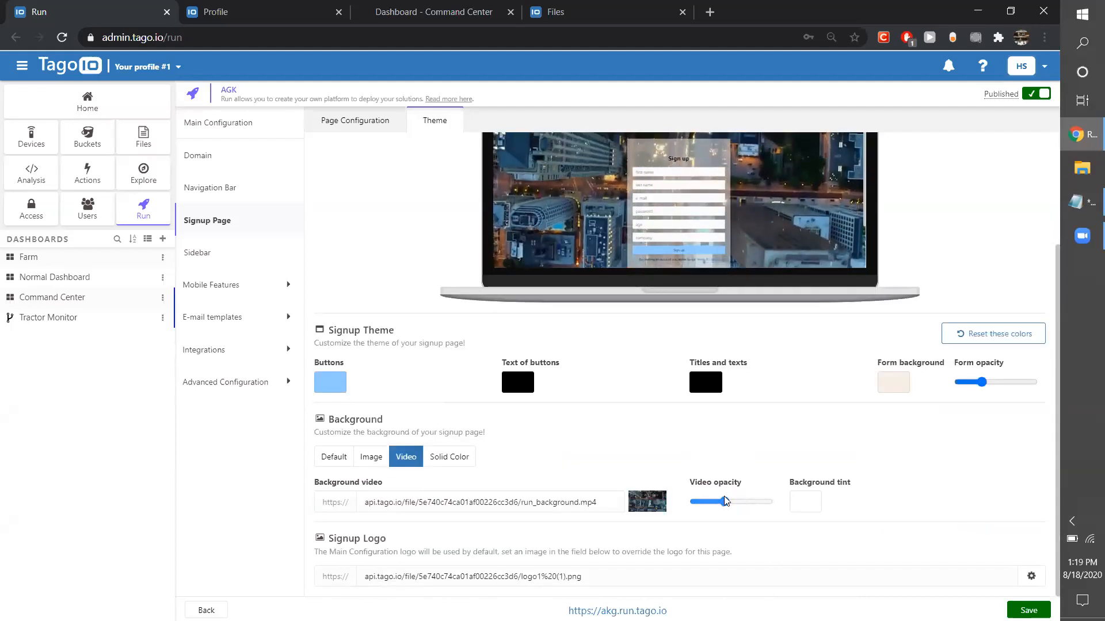
{"action": "left_click", "coordinate": [743, 502]}
{"action": "scroll", "coordinate": [726, 423], "scroll_direction": "up", "scroll_amount": 3}
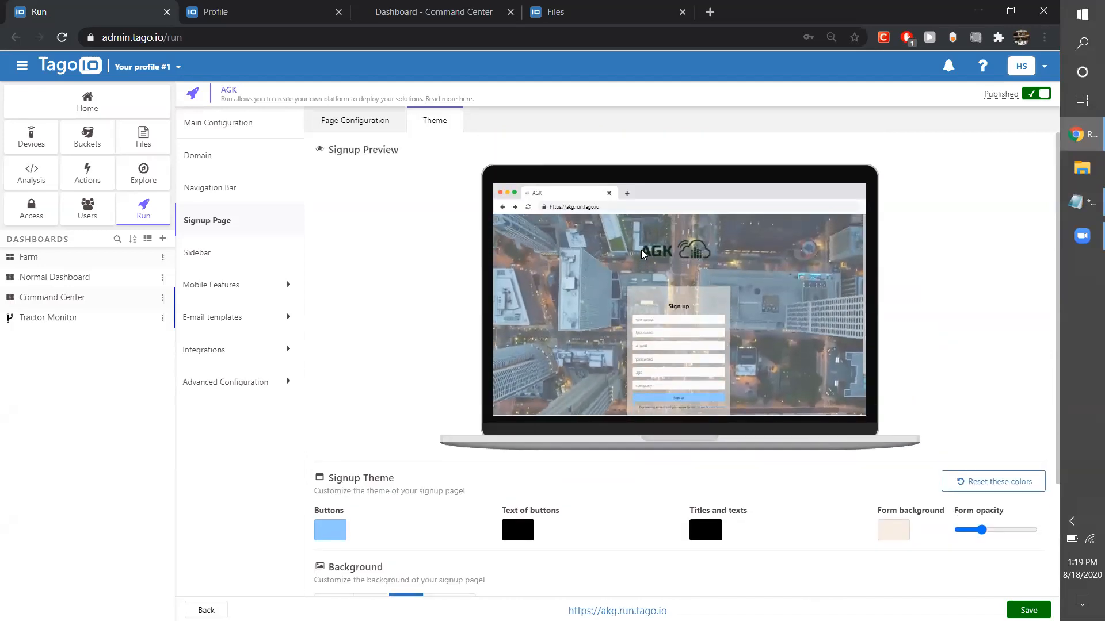
{"action": "scroll", "coordinate": [772, 534], "scroll_direction": "down", "scroll_amount": 3}
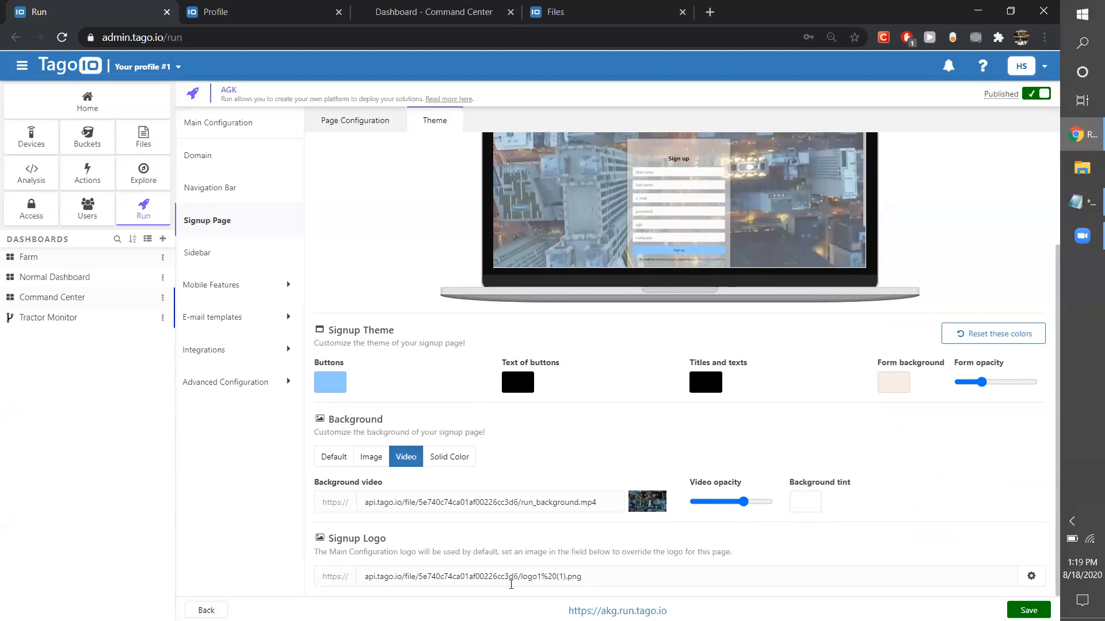
{"action": "scroll", "coordinate": [775, 444], "scroll_direction": "up", "scroll_amount": 3}
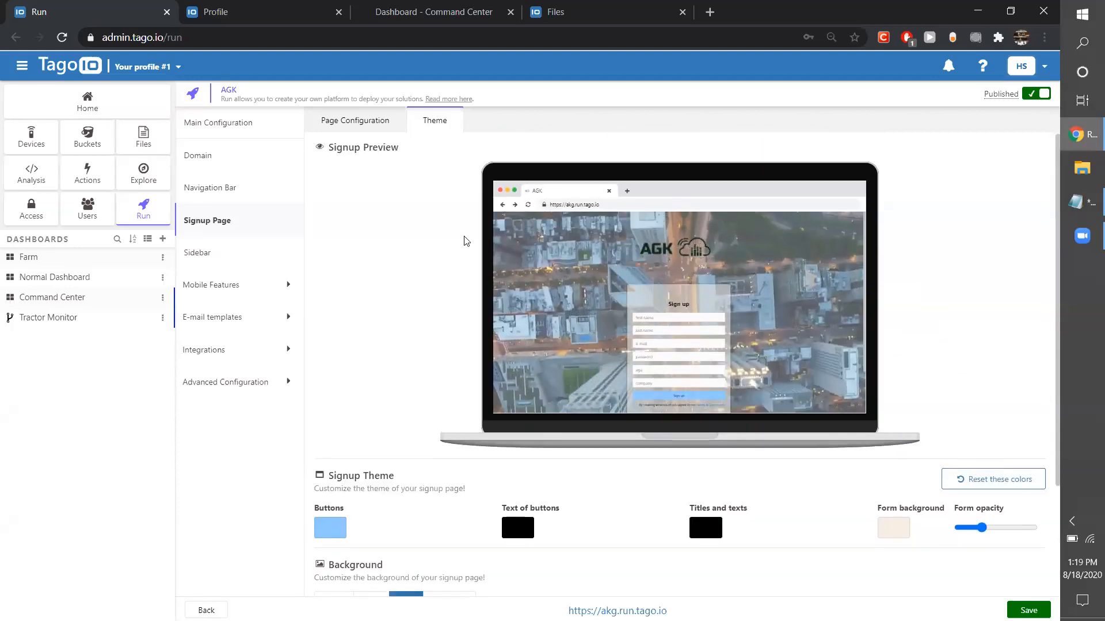
Glance at the sidebar settings, return to the signup page settings, and open the akg.run.tago.io link in an incognito window.
{"action": "left_click", "coordinate": [215, 255]}
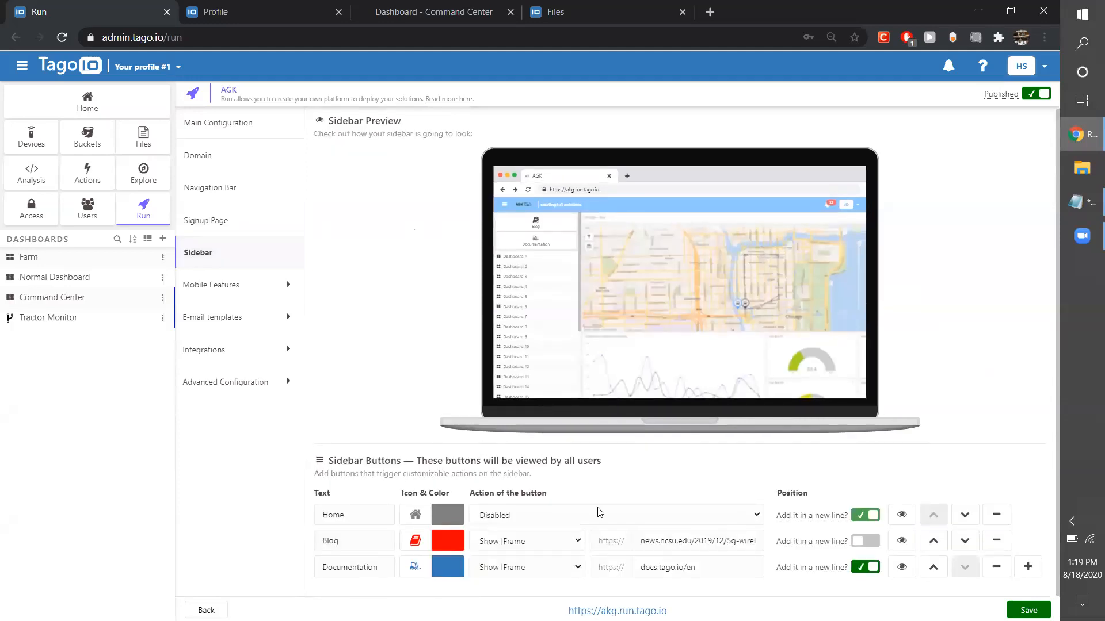
{"action": "left_click", "coordinate": [216, 221]}
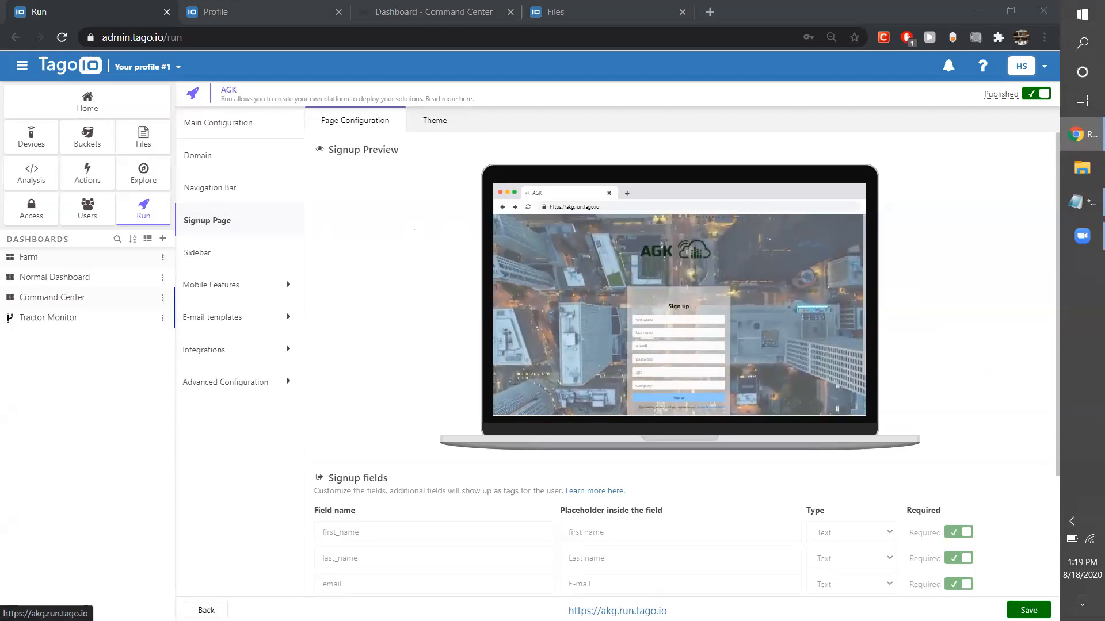
{"action": "right_click", "coordinate": [610, 610]}
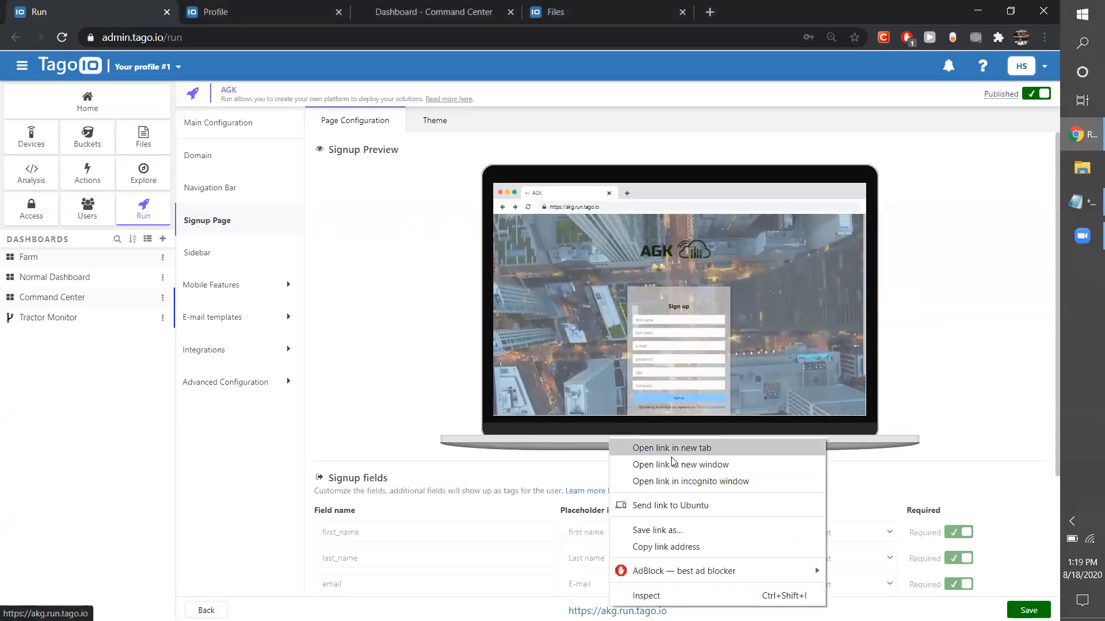
{"action": "left_click", "coordinate": [671, 481]}
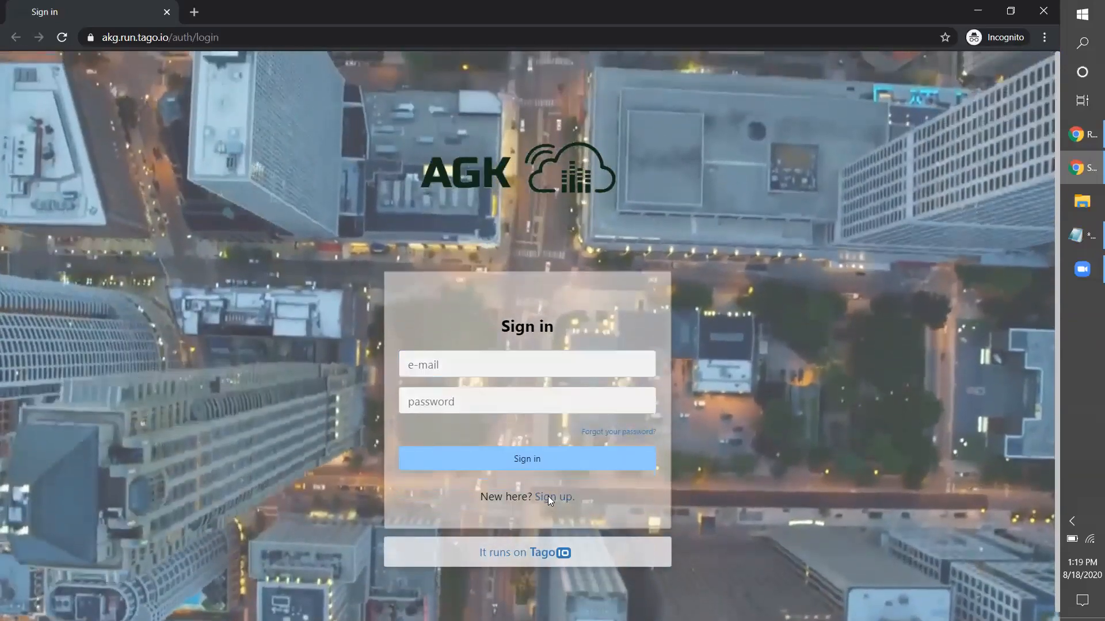
Open the live sign-up page from the sign-in form, check its age and company fields, and close the incognito window.
{"action": "left_click", "coordinate": [550, 498]}
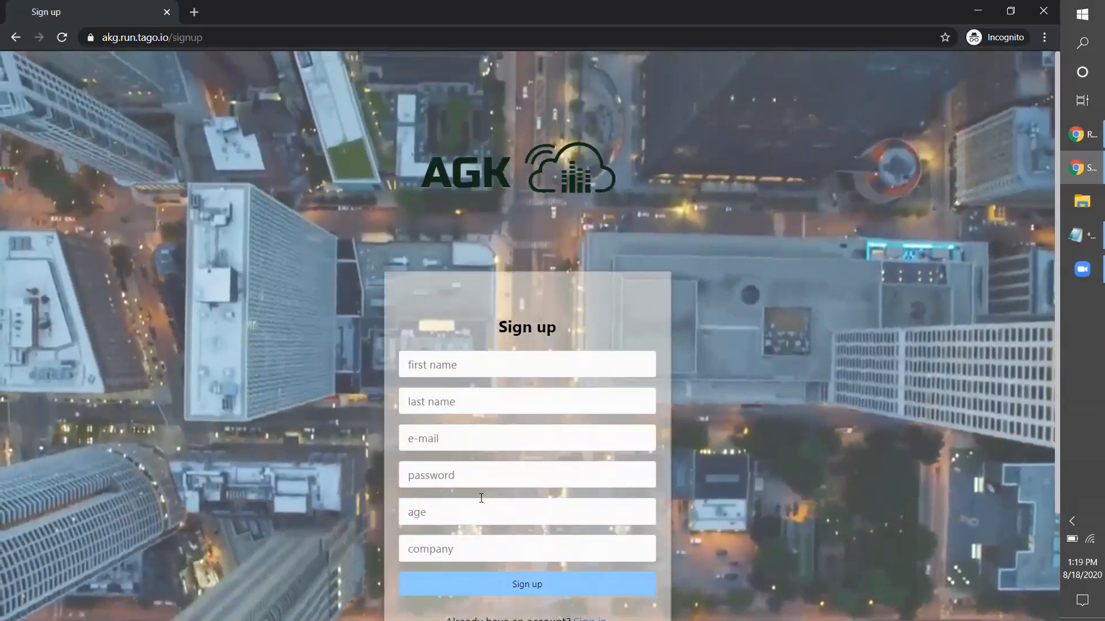
{"action": "left_click", "coordinate": [628, 521]}
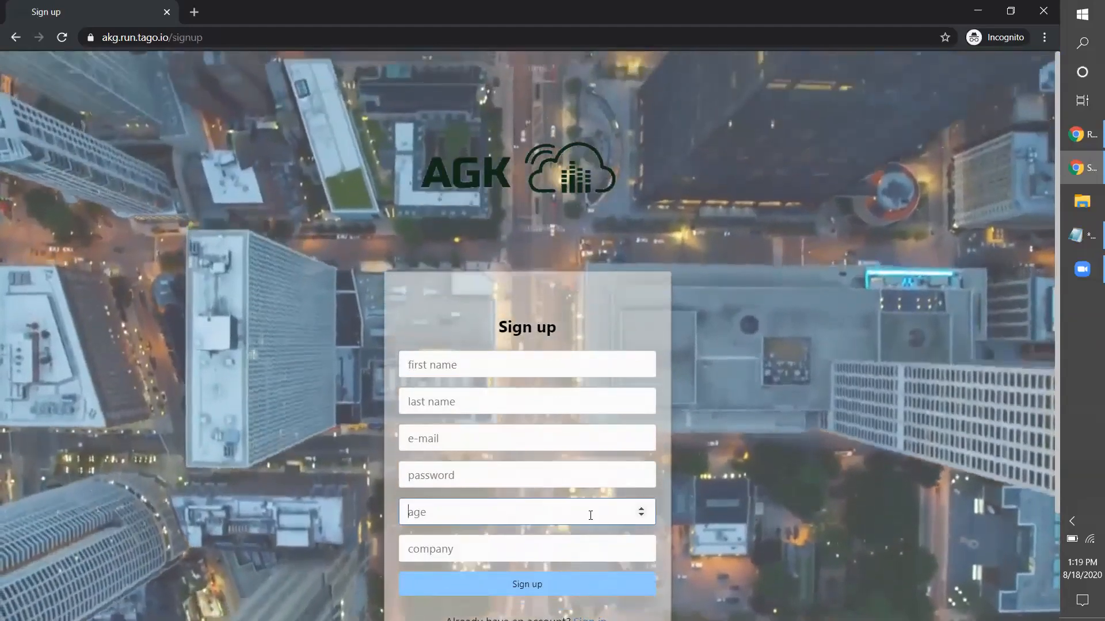
{"action": "scroll", "coordinate": [628, 522], "scroll_direction": "down", "scroll_amount": 3}
{"action": "key", "text": "Tab"}
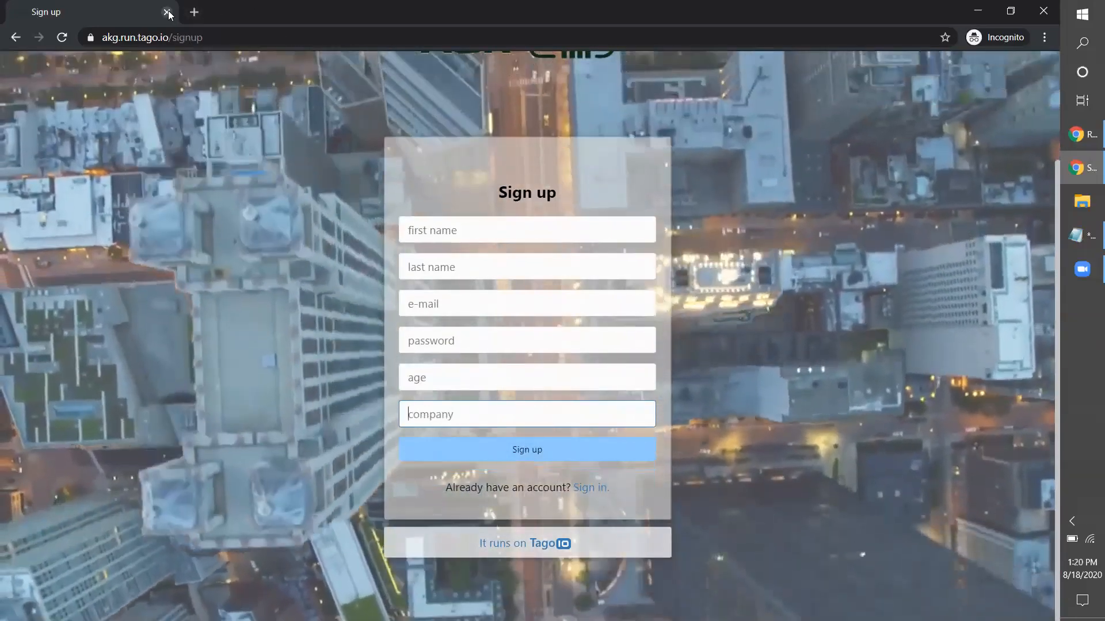
{"action": "left_click", "coordinate": [168, 13]}
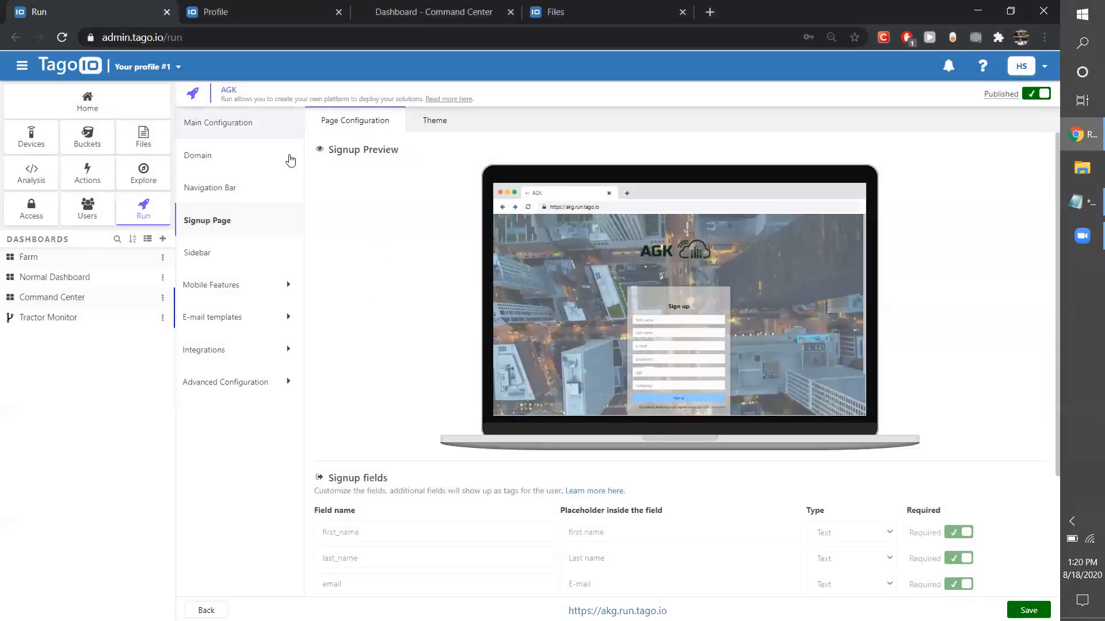
In the sidebar settings, search the icons for "book" and give the Blog button the outlined bookmark icon.
{"action": "scroll", "coordinate": [539, 578], "scroll_direction": "down", "scroll_amount": 3}
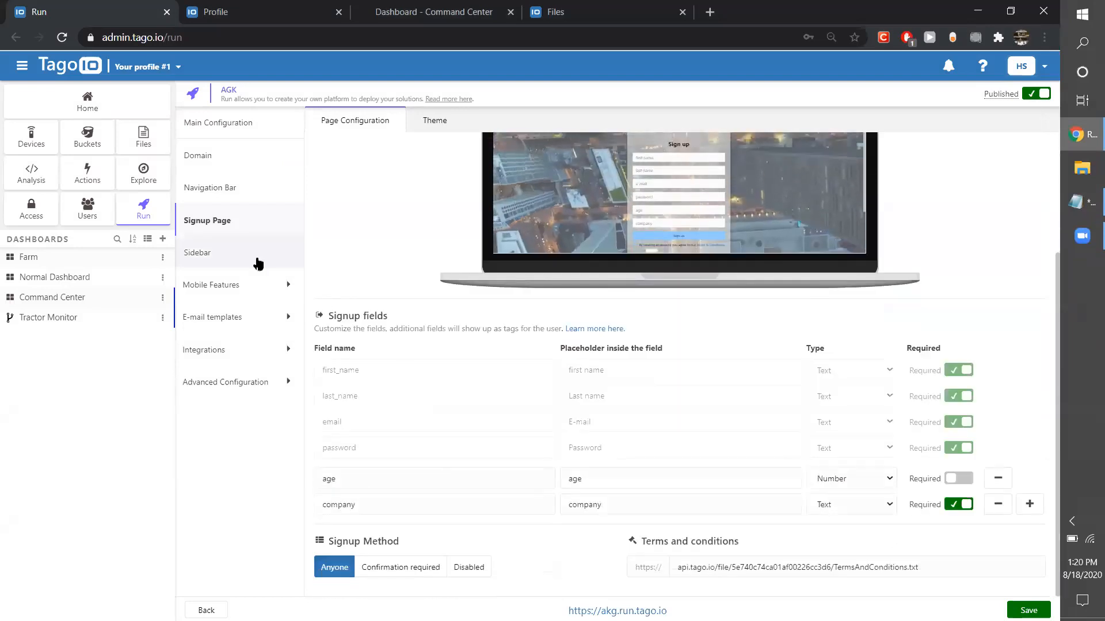
{"action": "left_click", "coordinate": [253, 261]}
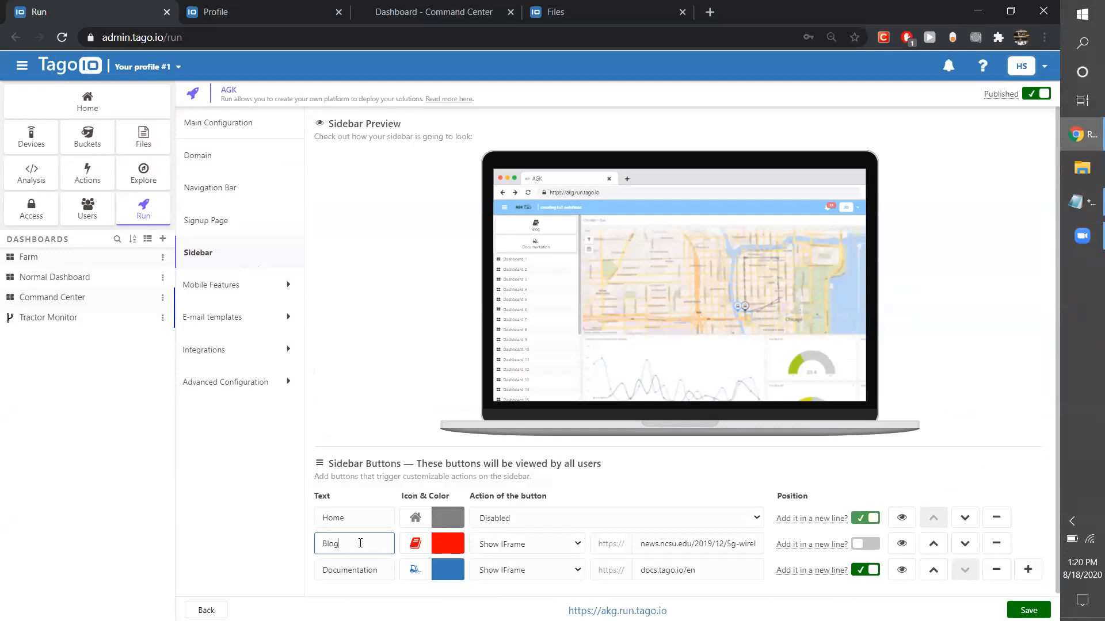
{"action": "left_click", "coordinate": [424, 547]}
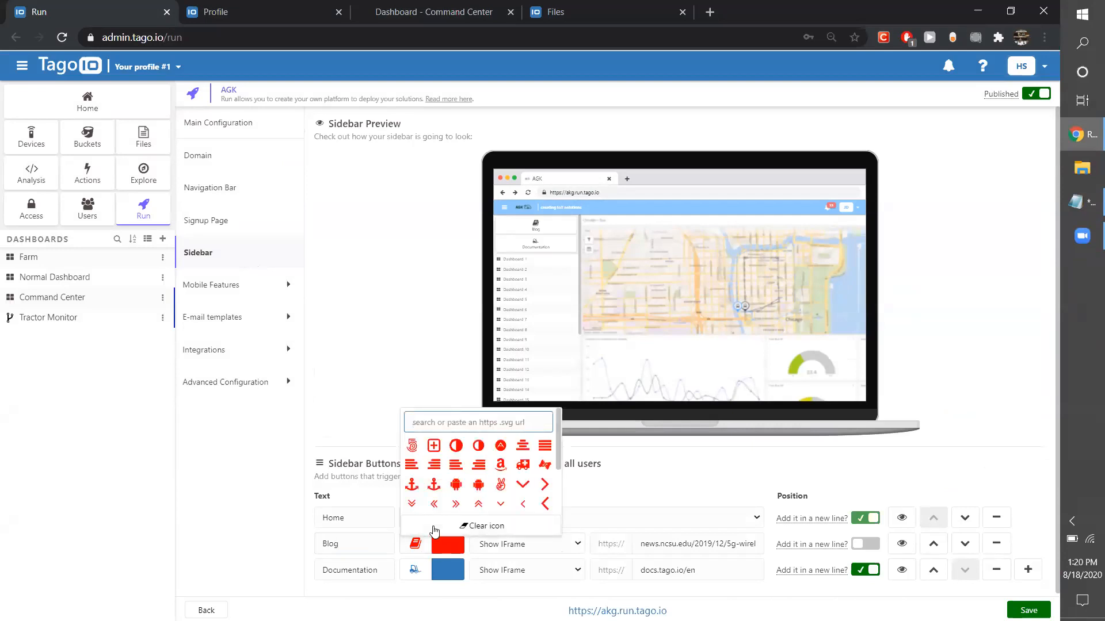
{"action": "type", "text": "book"}
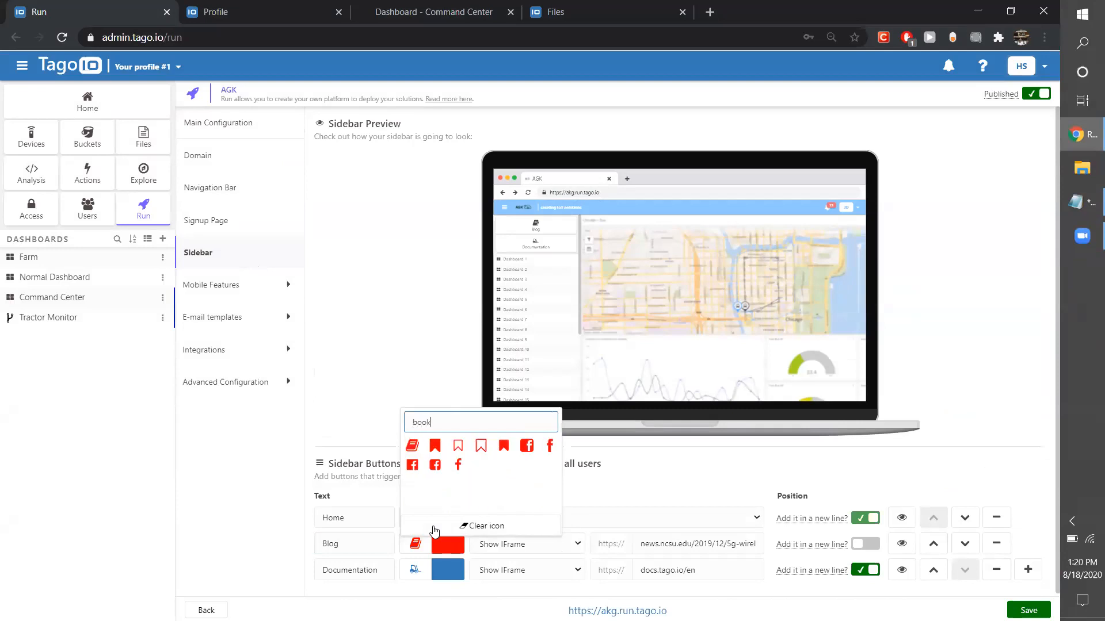
{"action": "left_click", "coordinate": [481, 446]}
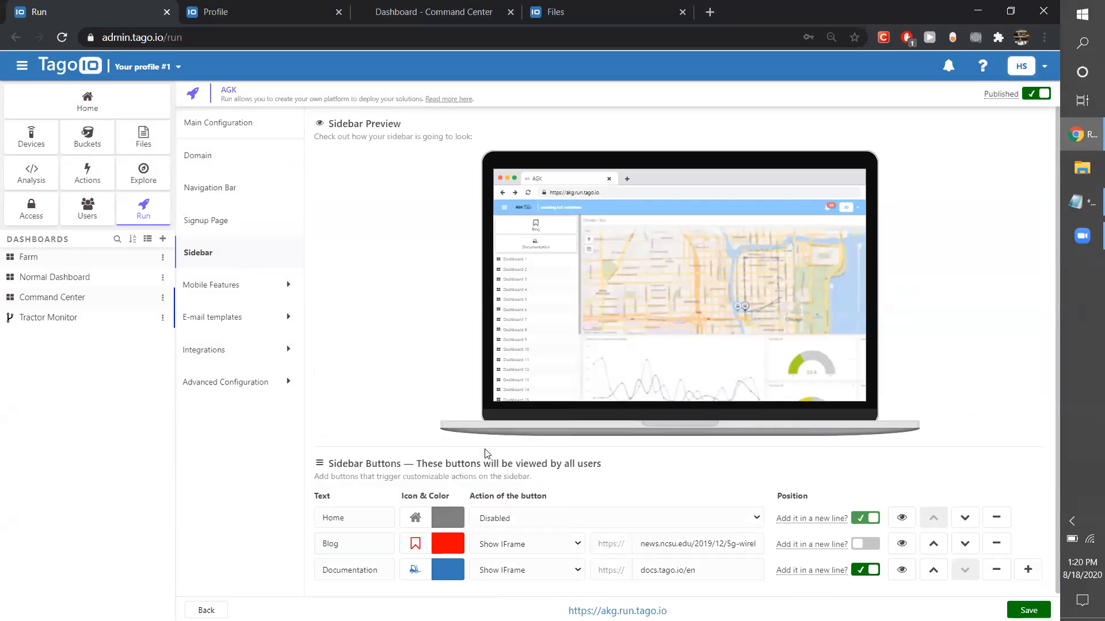
Check the Blog button's action options, keep Show IFrame, and move the Blog button below Documentation.
{"action": "left_click", "coordinate": [546, 552]}
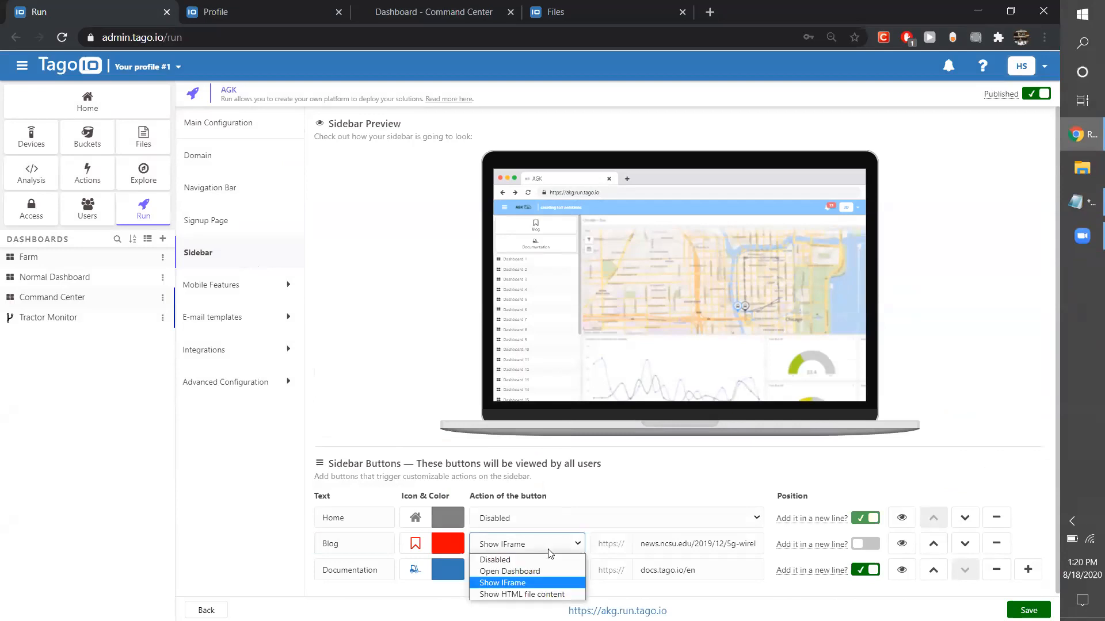
{"action": "left_click", "coordinate": [549, 551]}
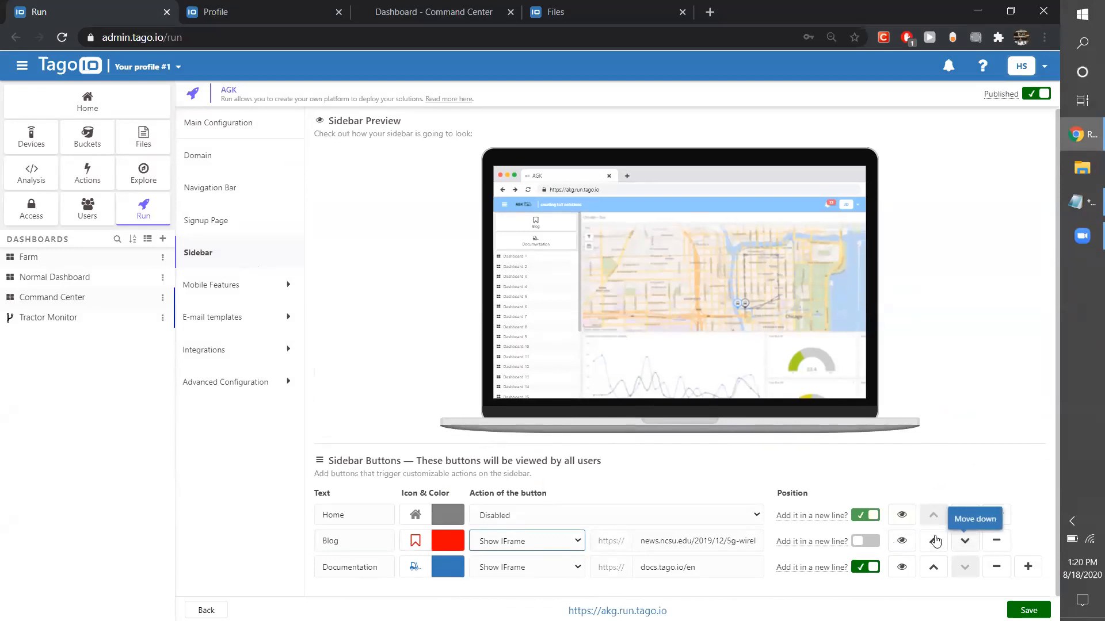
{"action": "left_click", "coordinate": [965, 541]}
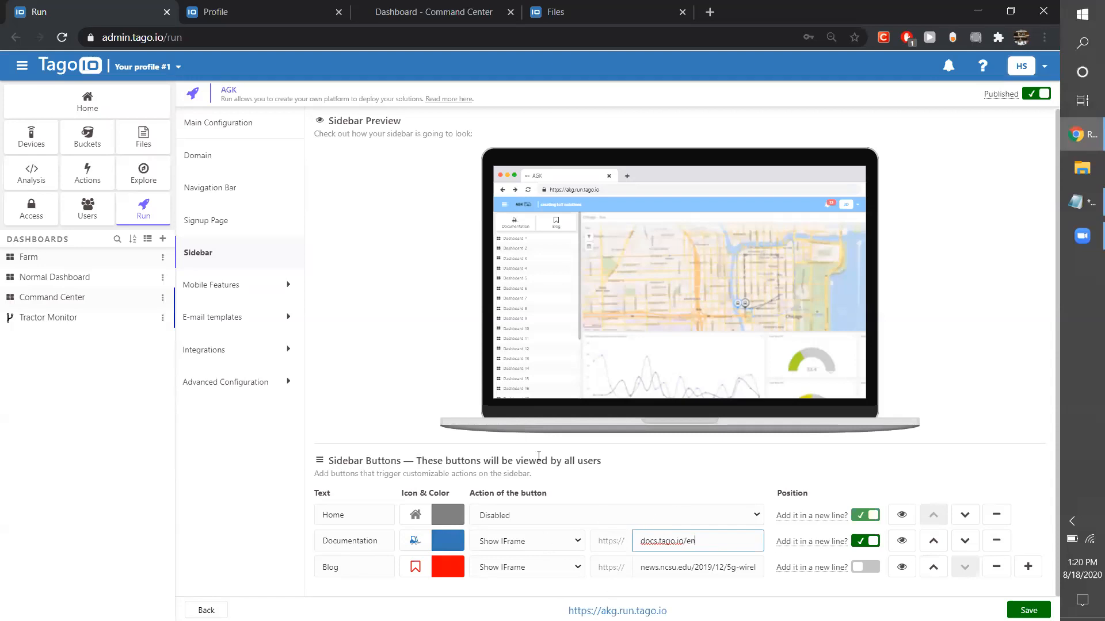
Open the Geolocation settings of the mobile features and enable the feature.
{"action": "left_click", "coordinate": [234, 294]}
{"action": "left_click", "coordinate": [222, 319]}
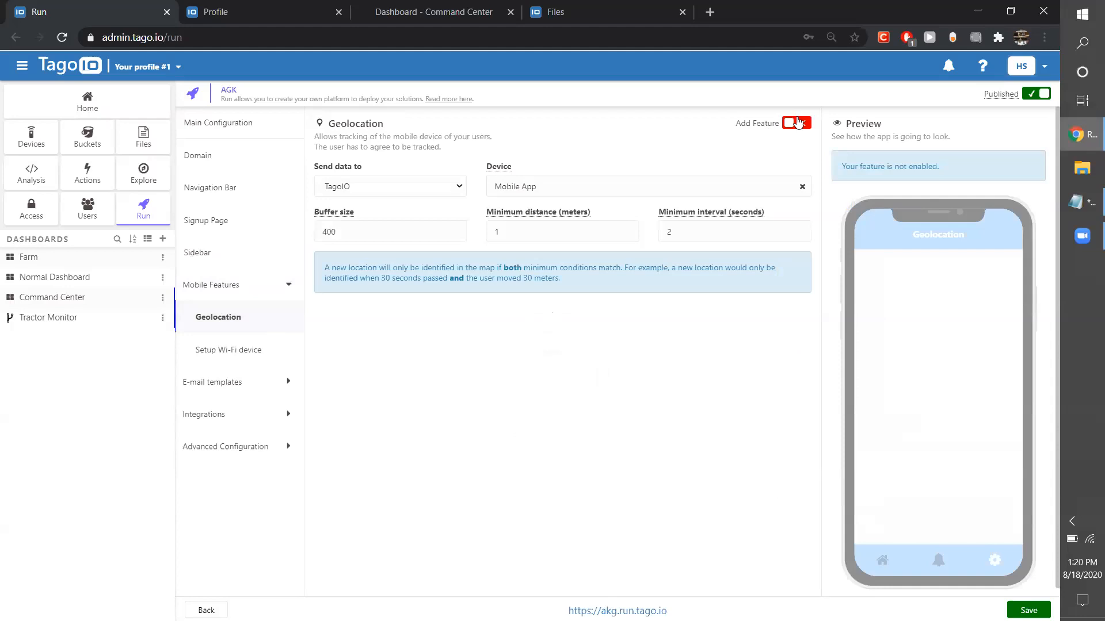
{"action": "left_click", "coordinate": [798, 122]}
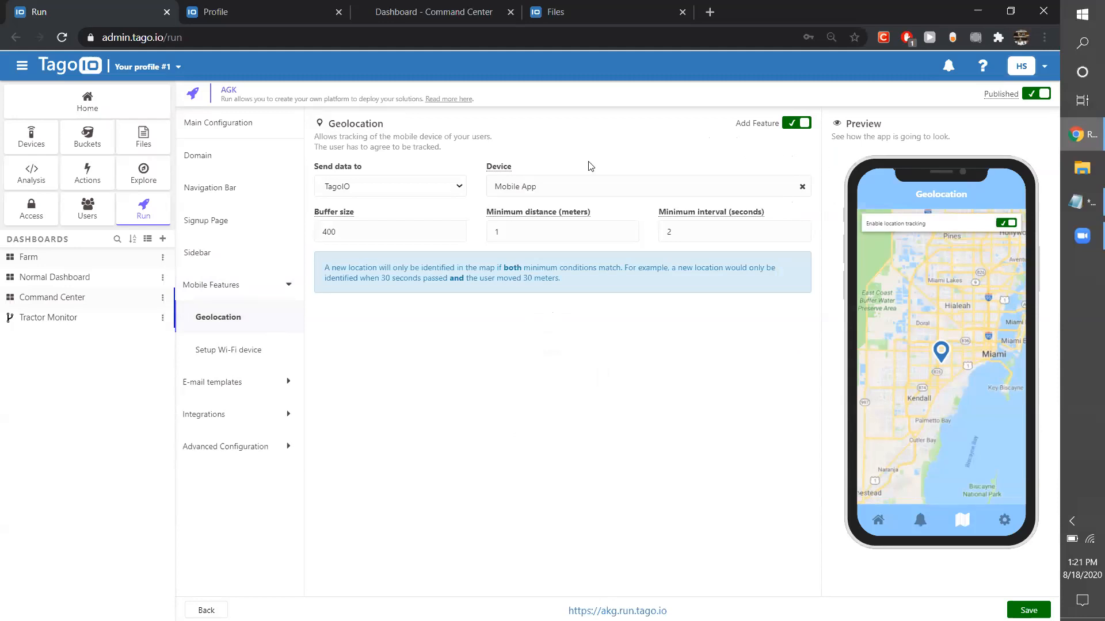
View the Wi-Fi device setup's main configuration and introduction page settings.
{"action": "left_click", "coordinate": [239, 352]}
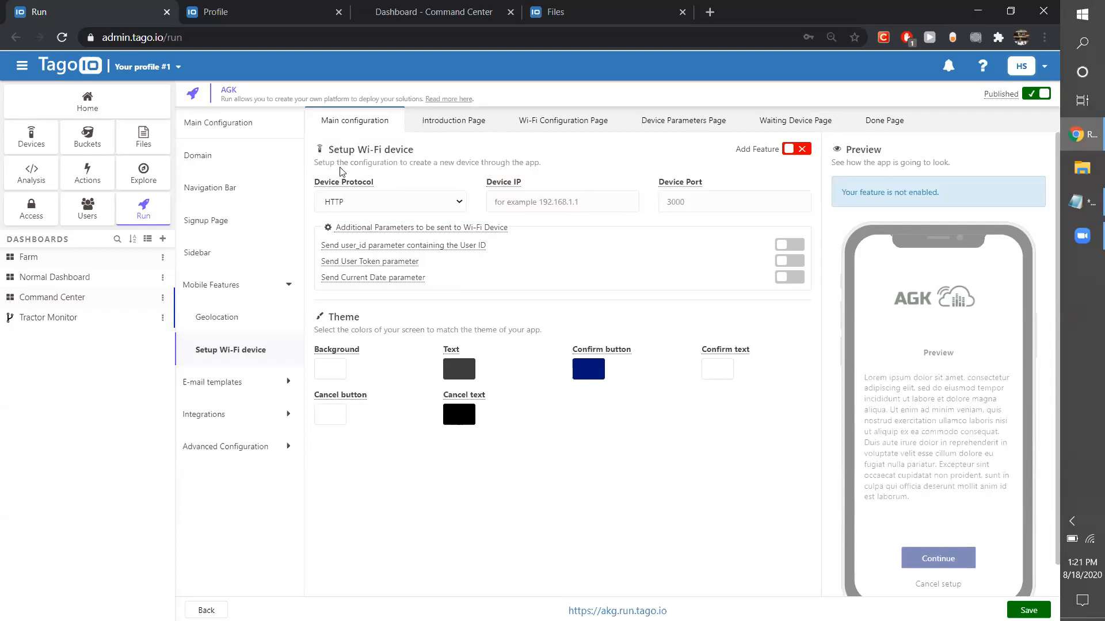
{"action": "left_click", "coordinate": [447, 123]}
{"action": "left_click", "coordinate": [376, 126]}
Review the Auto Confirm text of the Welcome e-mail template, and view the Admin Confirm and Password Recovery templates.
{"action": "left_click", "coordinate": [289, 368]}
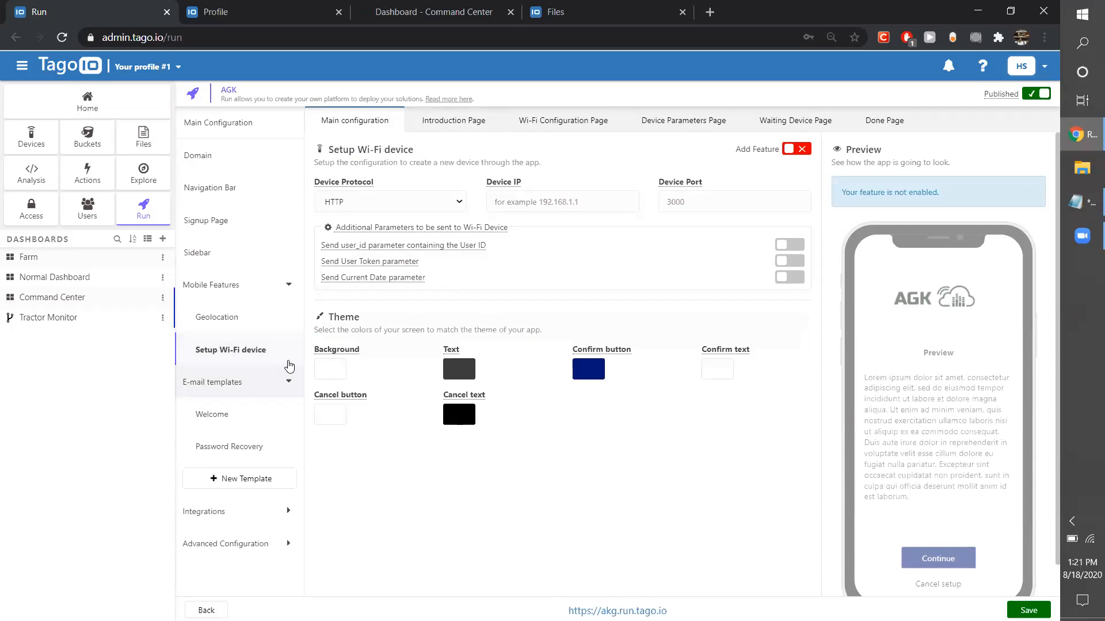
{"action": "left_click", "coordinate": [289, 366]}
{"action": "left_click", "coordinate": [289, 366]}
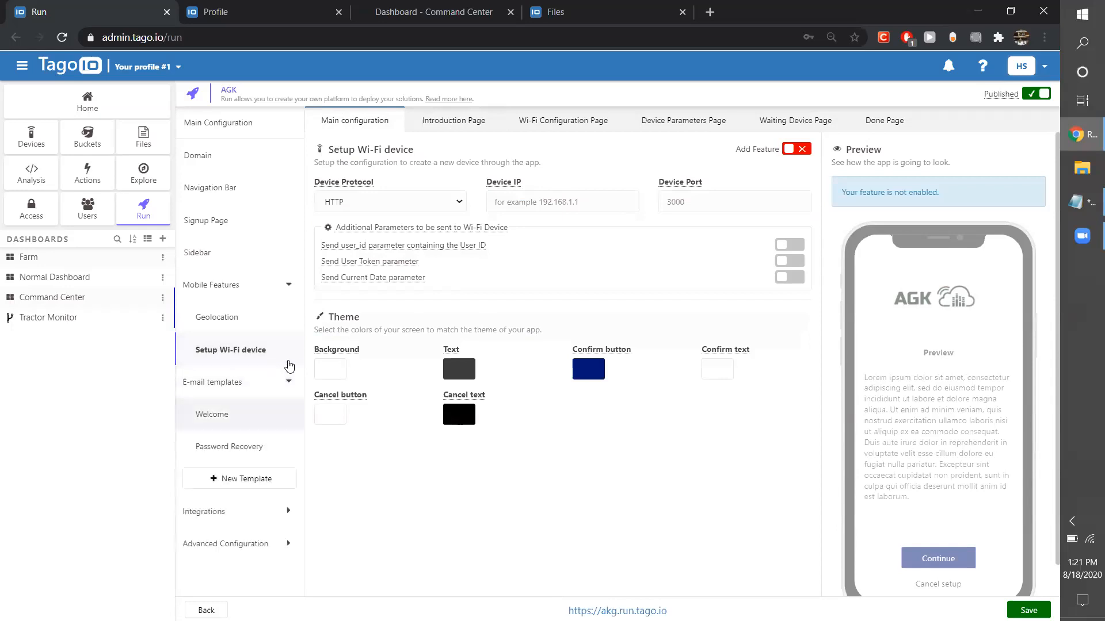
{"action": "left_click_drag", "start_coordinate": [697, 317], "coordinate": [375, 256]}
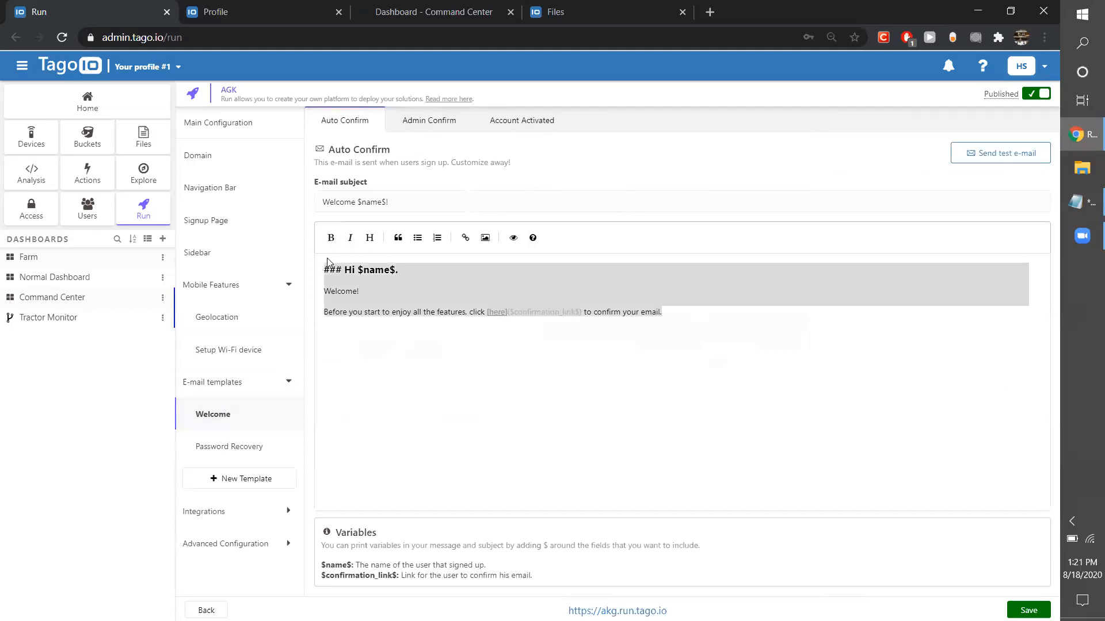
{"action": "left_click_drag", "start_coordinate": [373, 264], "coordinate": [323, 267]}
{"action": "left_click", "coordinate": [606, 310]}
{"action": "left_click", "coordinate": [425, 340]}
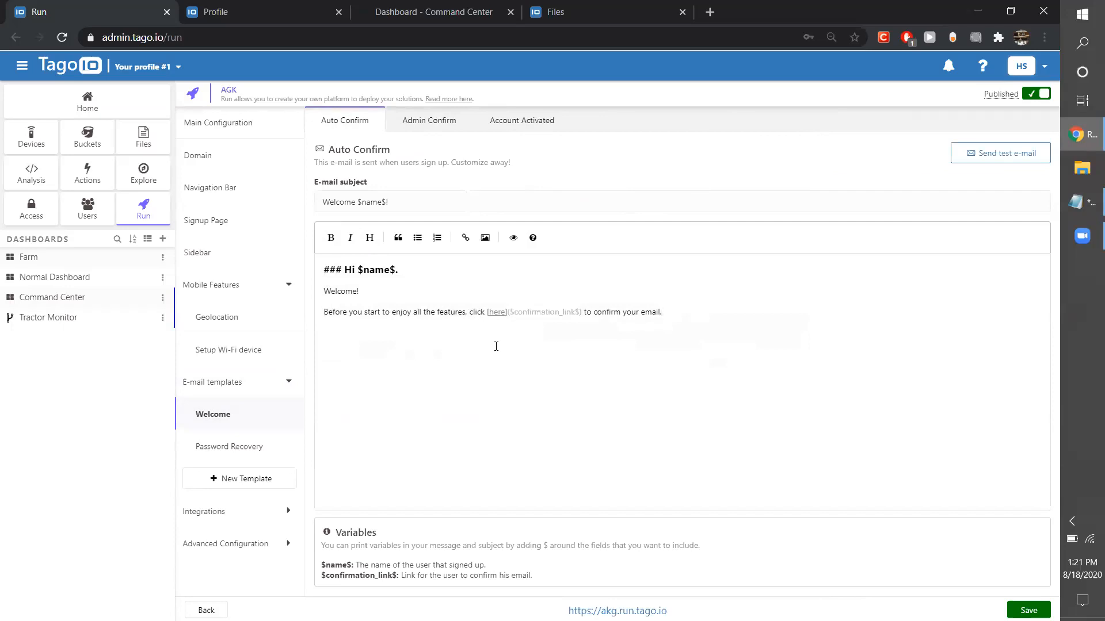
{"action": "left_click", "coordinate": [429, 122]}
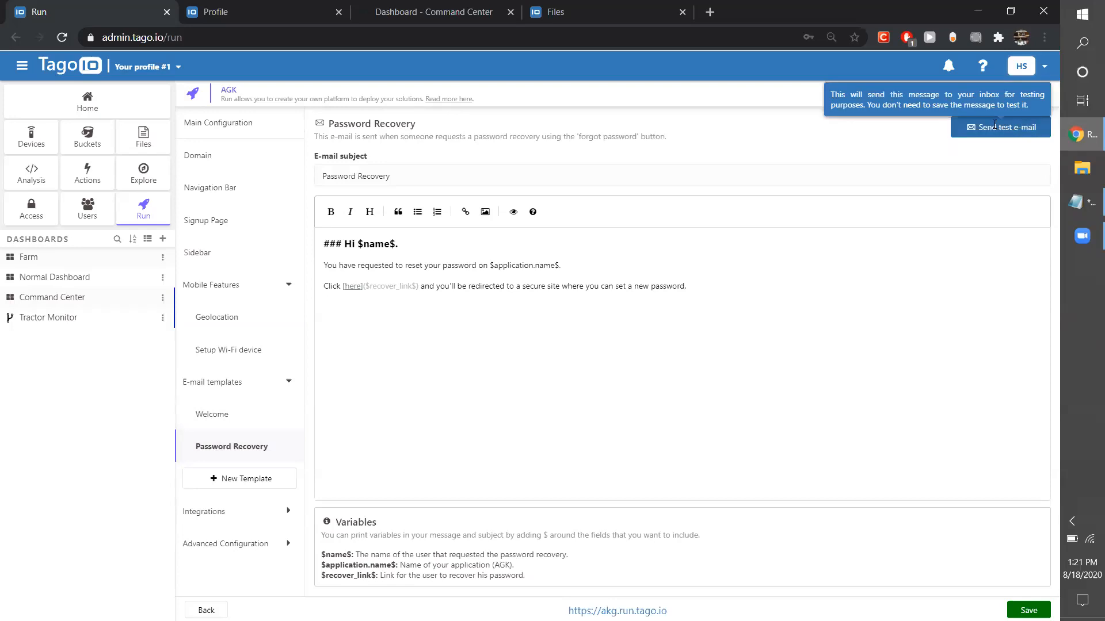
Open the User Engagement integration and go to the Google Analytics tracking ID field.
{"action": "left_click", "coordinate": [240, 510]}
{"action": "scroll", "coordinate": [239, 540], "scroll_direction": "down", "scroll_amount": 1}
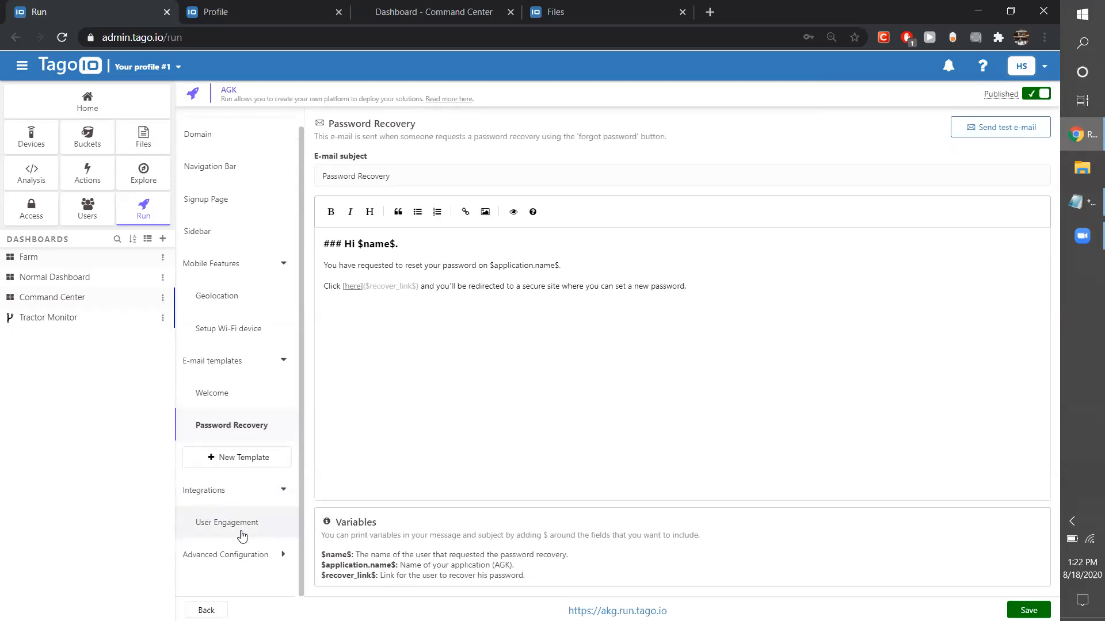
{"action": "left_click", "coordinate": [241, 532]}
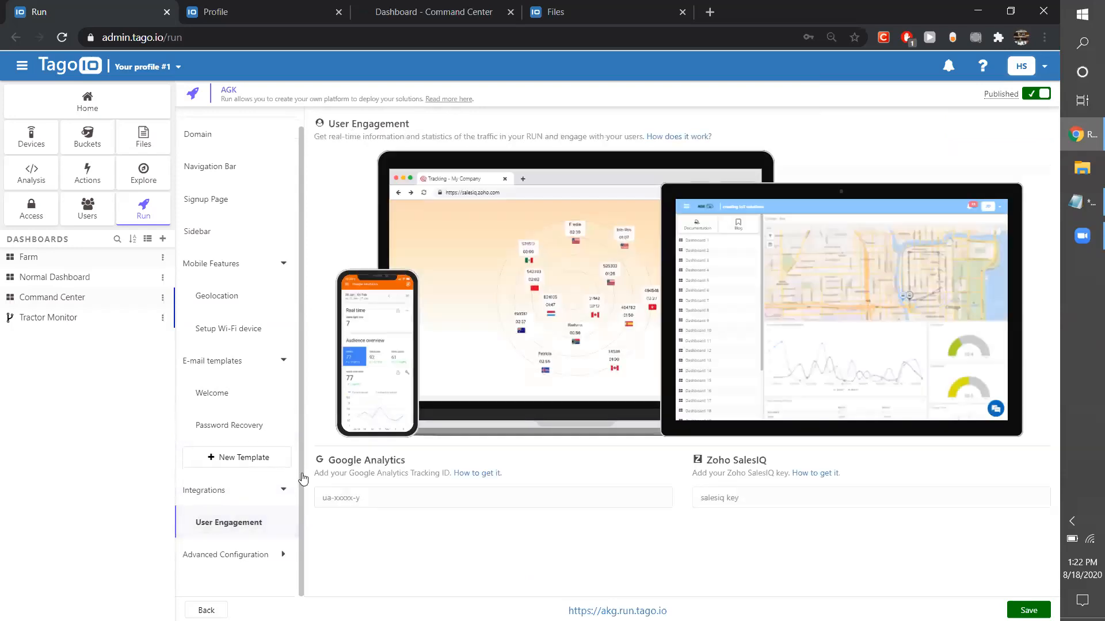
{"action": "left_click", "coordinate": [504, 497]}
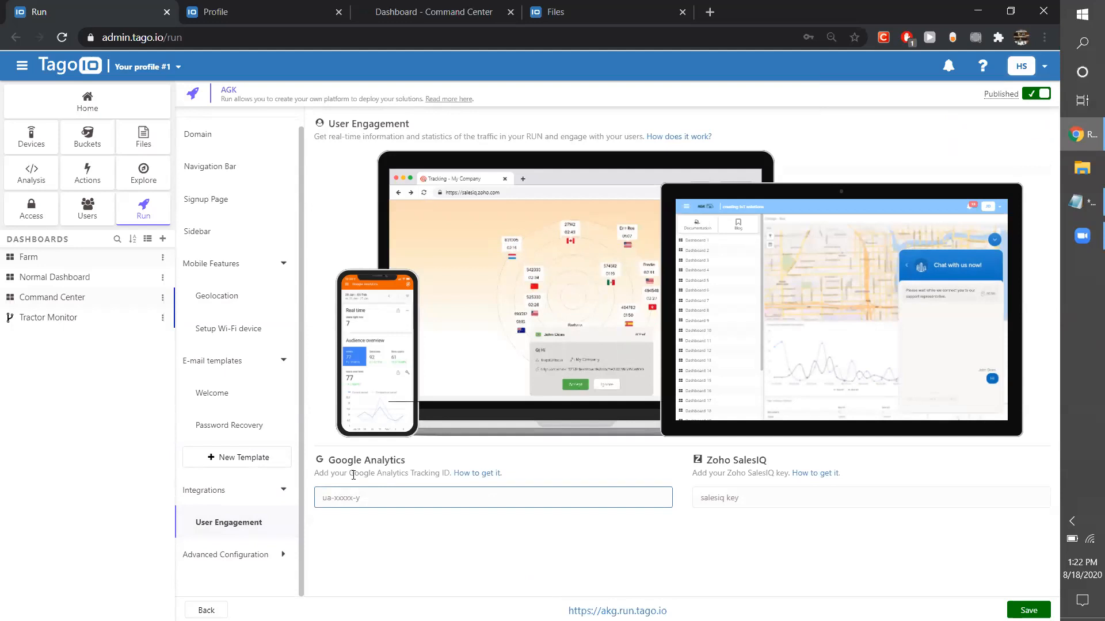
Search the Help Center for "google anal", read through the Google Analytics article, and close the Help Center.
{"action": "left_click", "coordinate": [972, 70]}
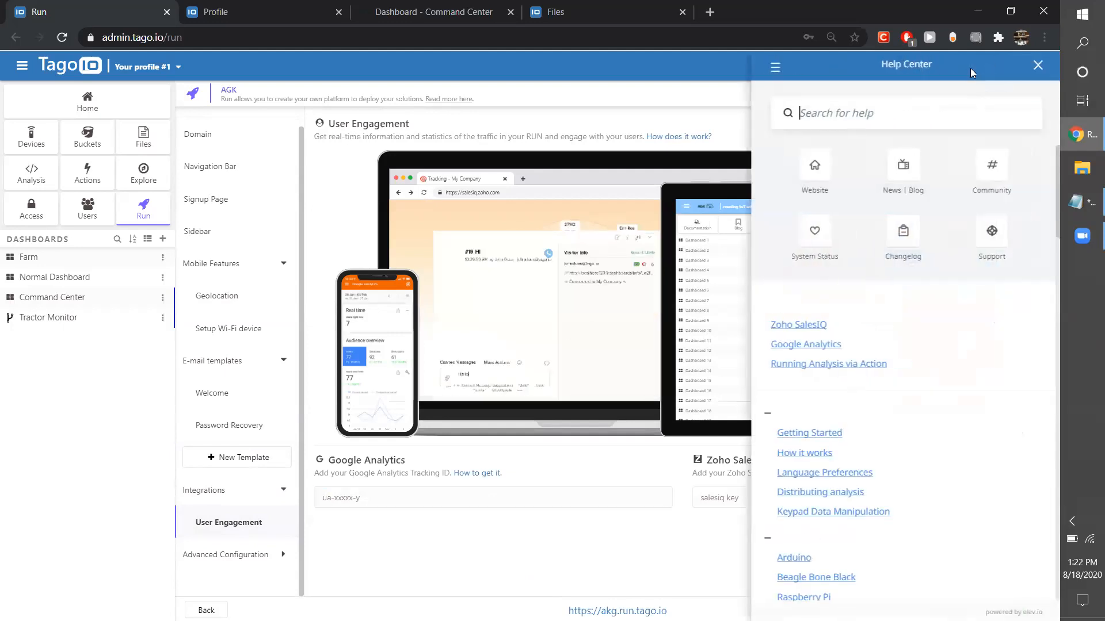
{"action": "left_click", "coordinate": [1035, 65]}
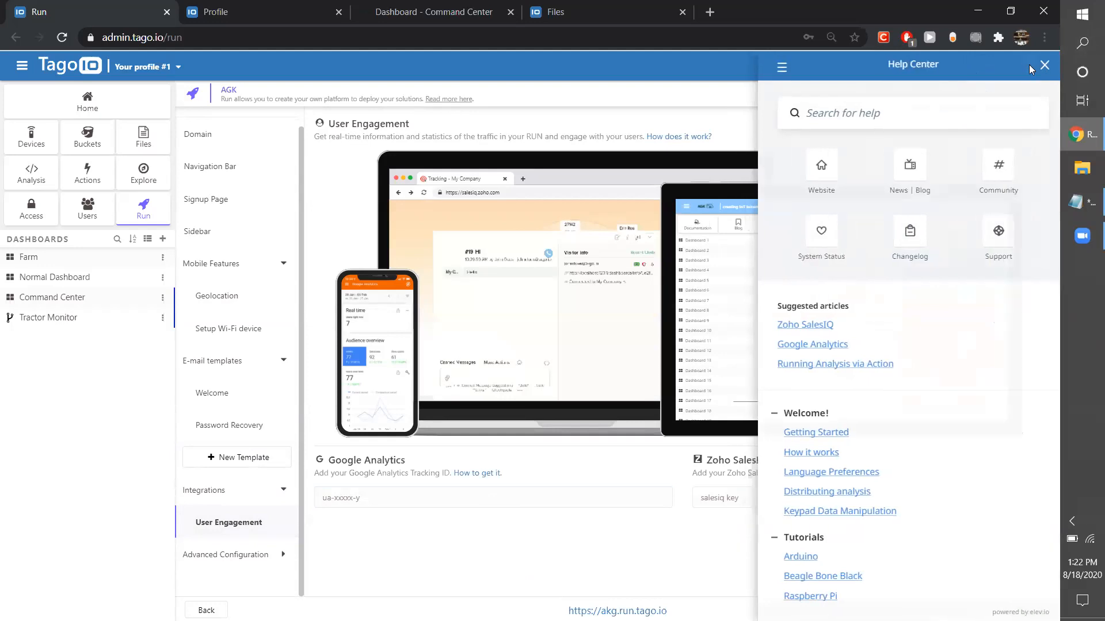
{"action": "left_click", "coordinate": [977, 71]}
{"action": "left_click", "coordinate": [875, 114]}
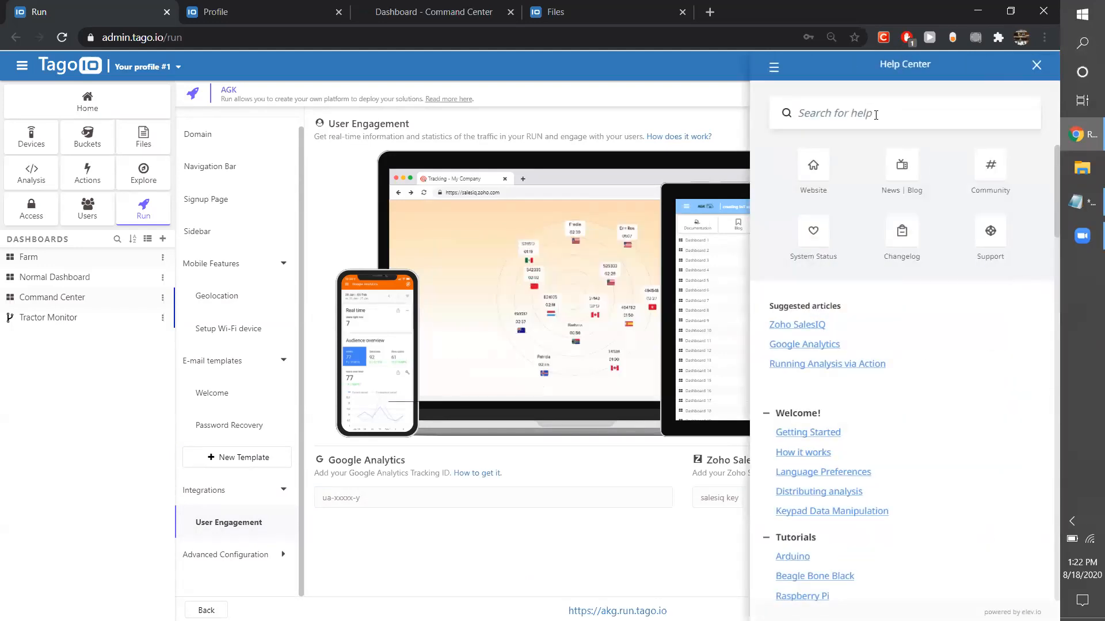
{"action": "type", "text": "google anal"}
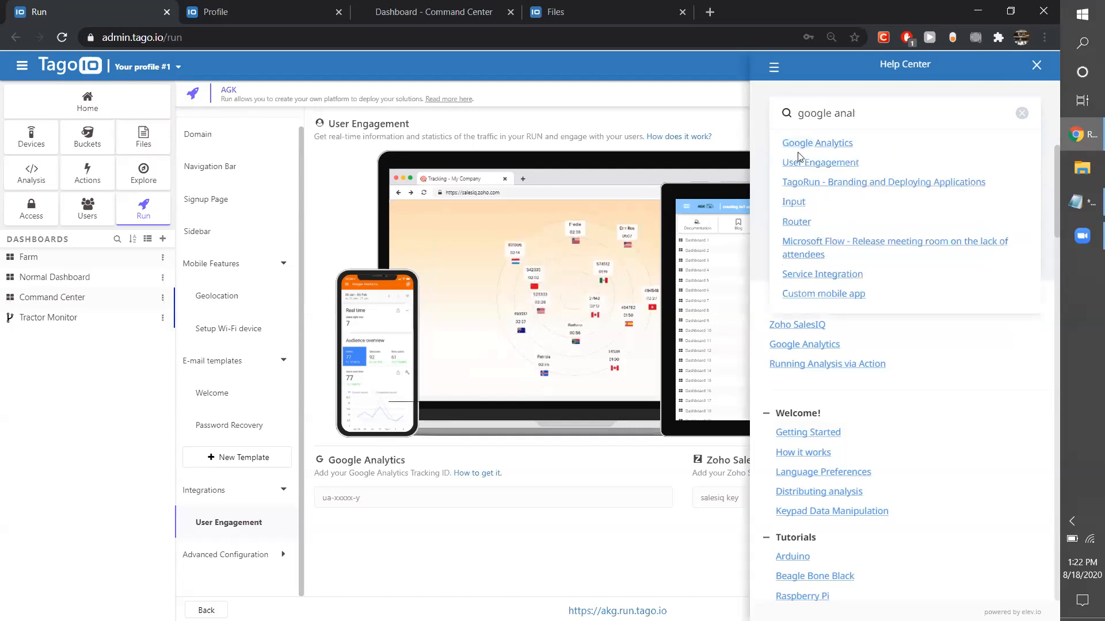
{"action": "left_click", "coordinate": [803, 143]}
{"action": "scroll", "coordinate": [880, 349], "scroll_direction": "down", "scroll_amount": 10}
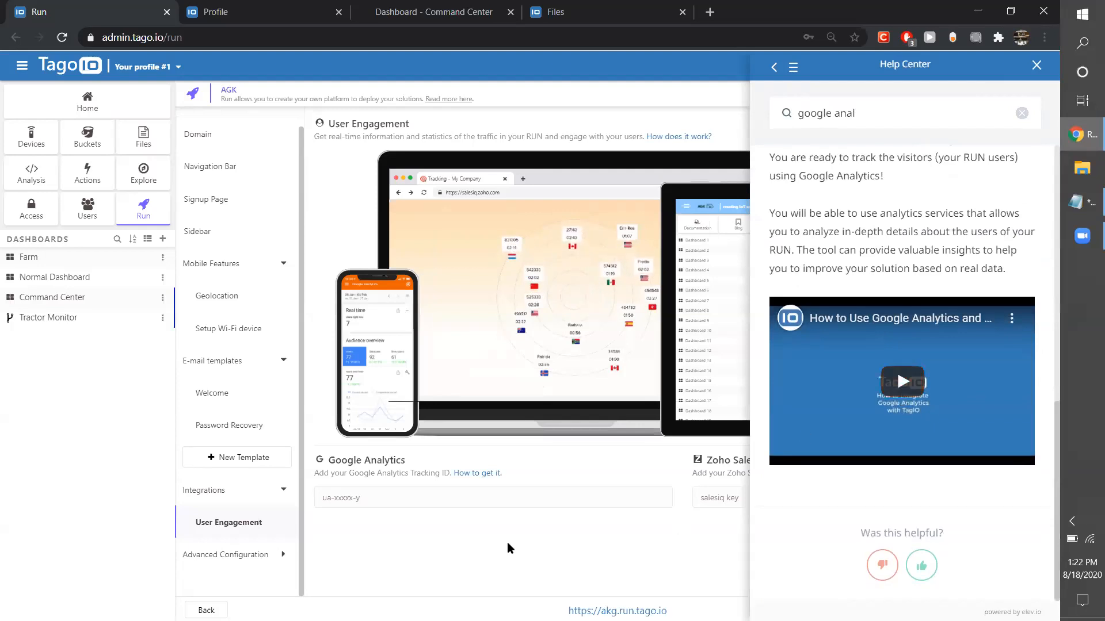
{"action": "left_click", "coordinate": [1037, 65]}
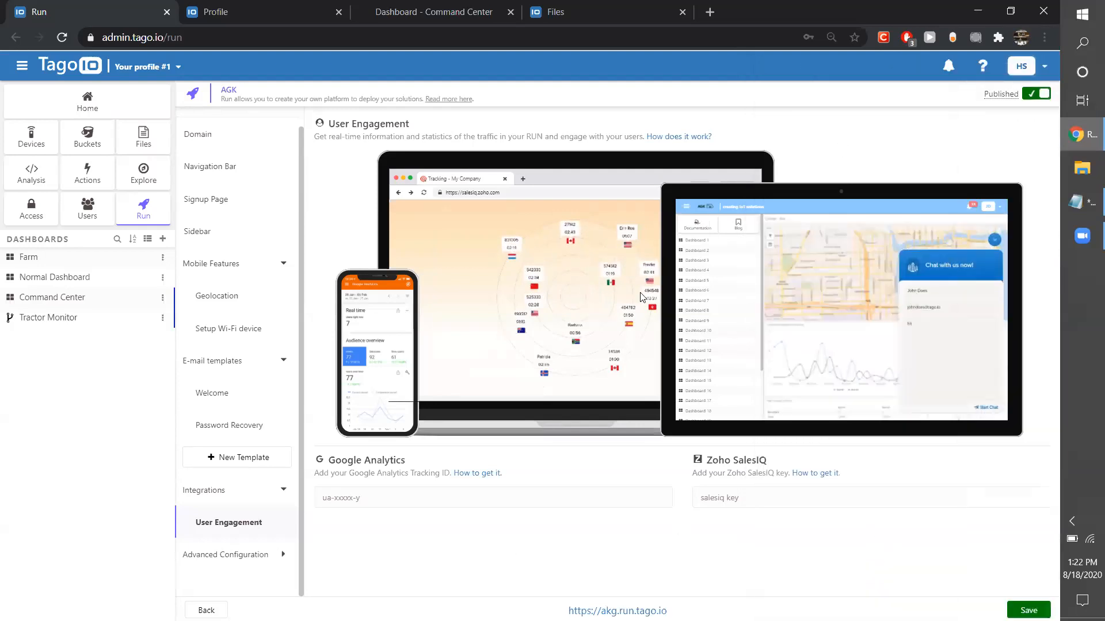
Inspect the Google Analytics tracking ID and Zoho SalesIQ key fields.
{"action": "left_click", "coordinate": [375, 494]}
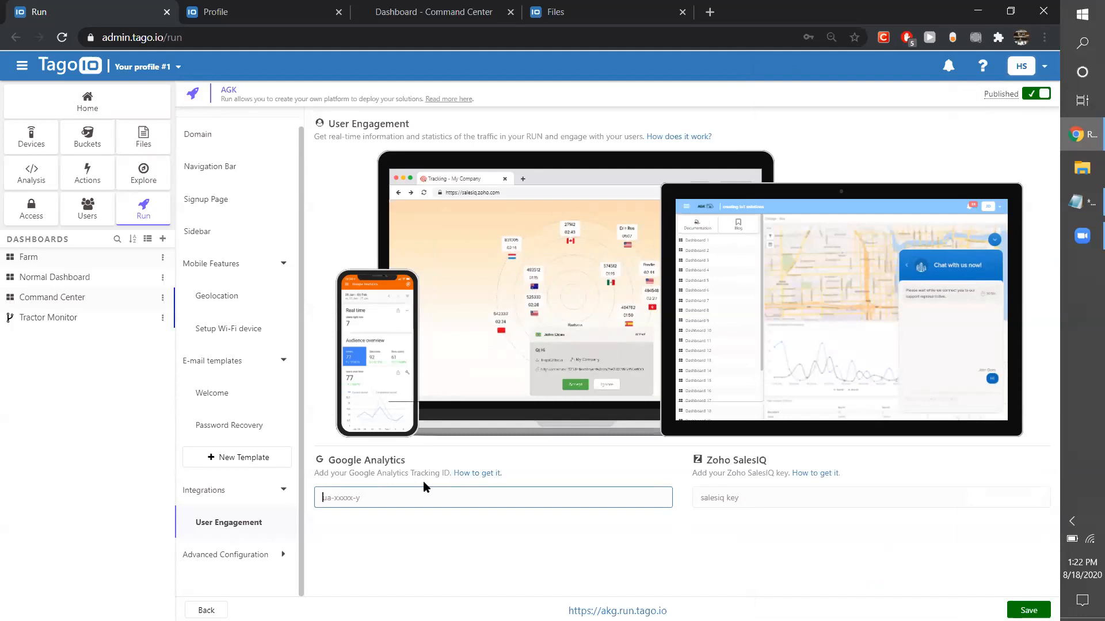
{"action": "left_click", "coordinate": [723, 496]}
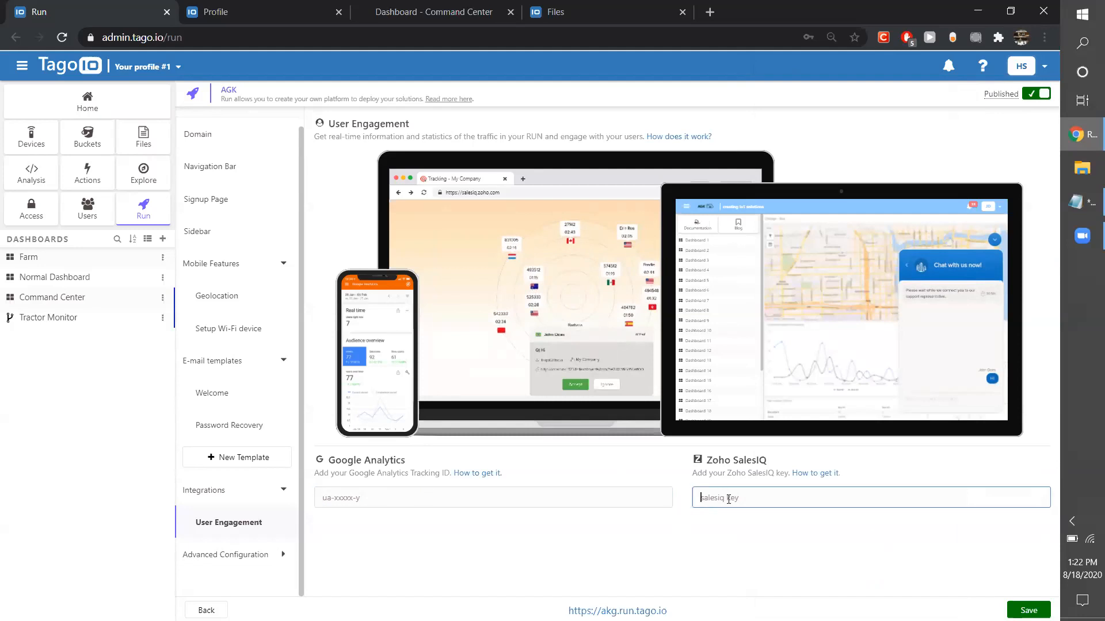
{"action": "left_click", "coordinate": [434, 501]}
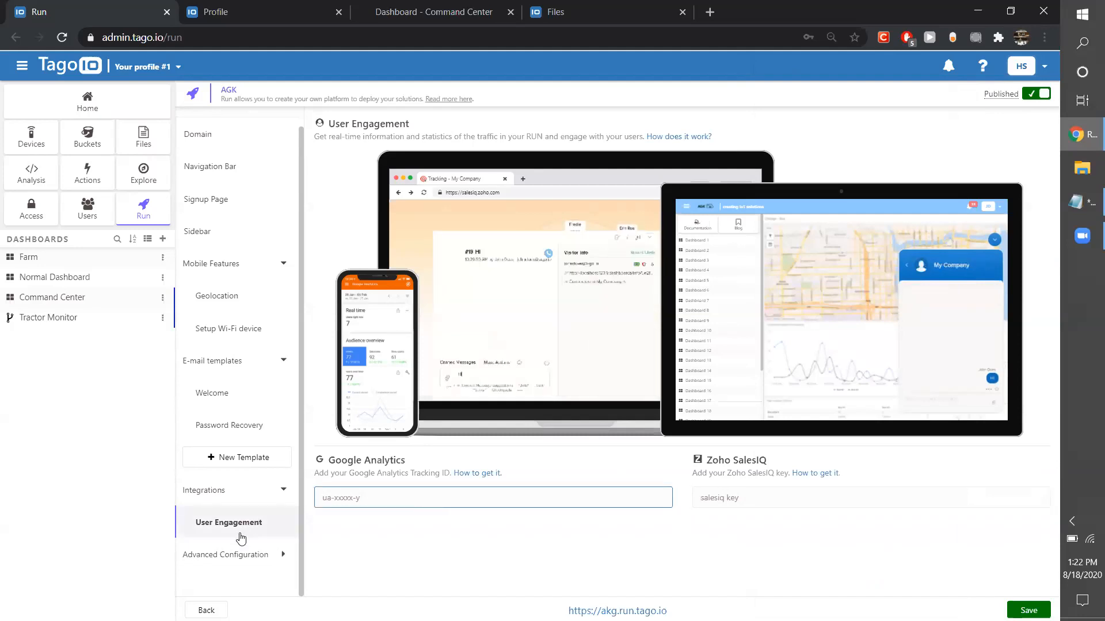
Open the Colors page of the advanced configuration and view the Buttons Theme colors.
{"action": "left_click", "coordinate": [264, 558]}
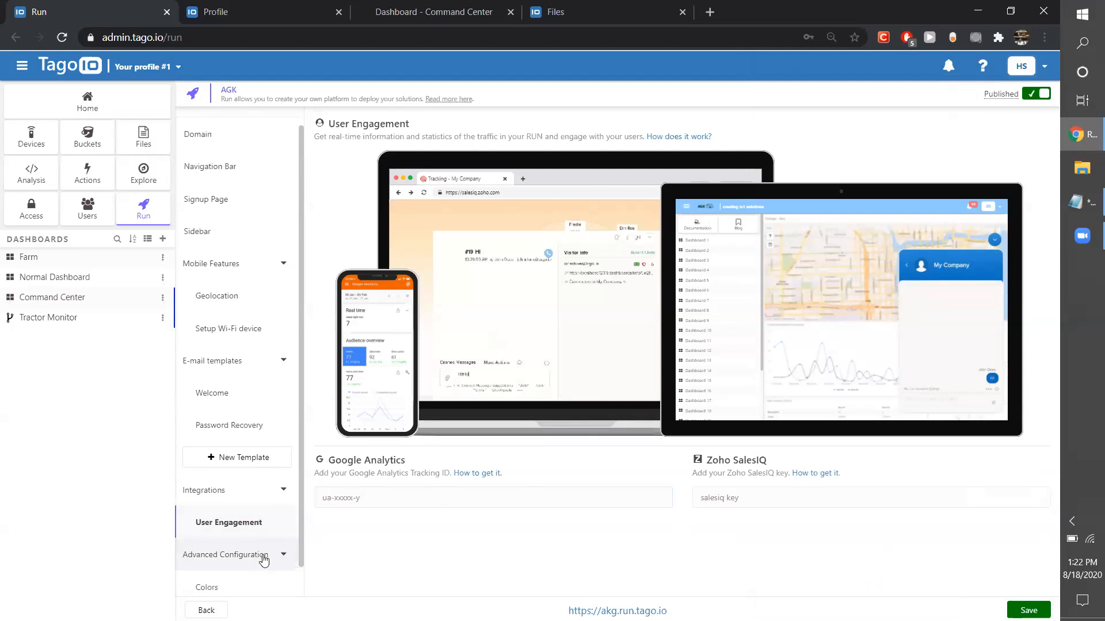
{"action": "scroll", "coordinate": [230, 557], "scroll_direction": "down", "scroll_amount": 1}
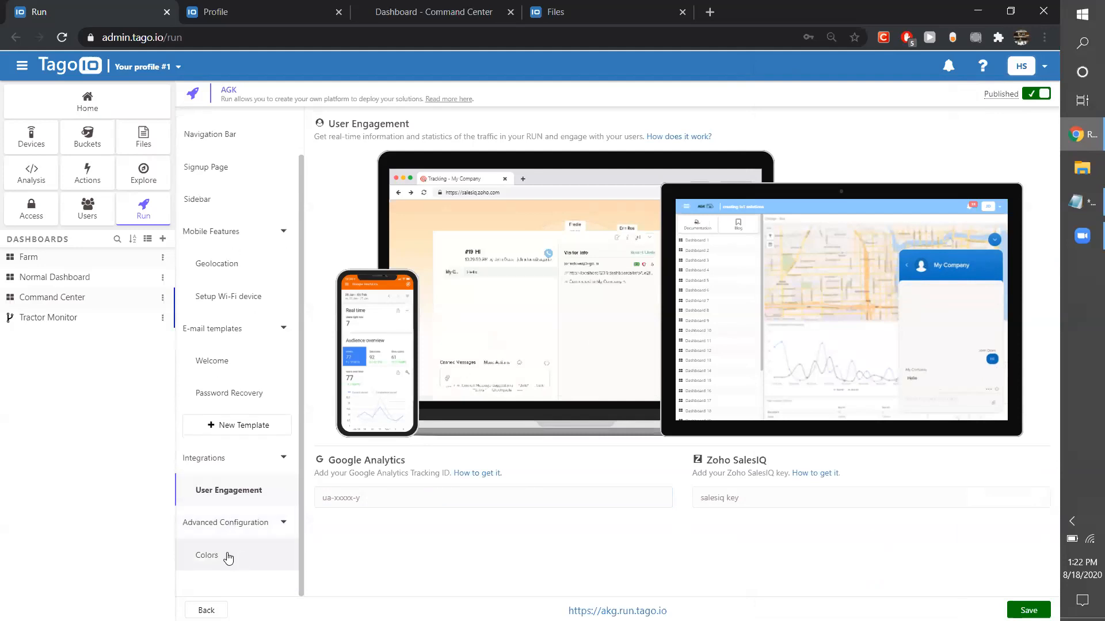
{"action": "left_click", "coordinate": [228, 556]}
{"action": "scroll", "coordinate": [415, 494], "scroll_direction": "down", "scroll_amount": 1}
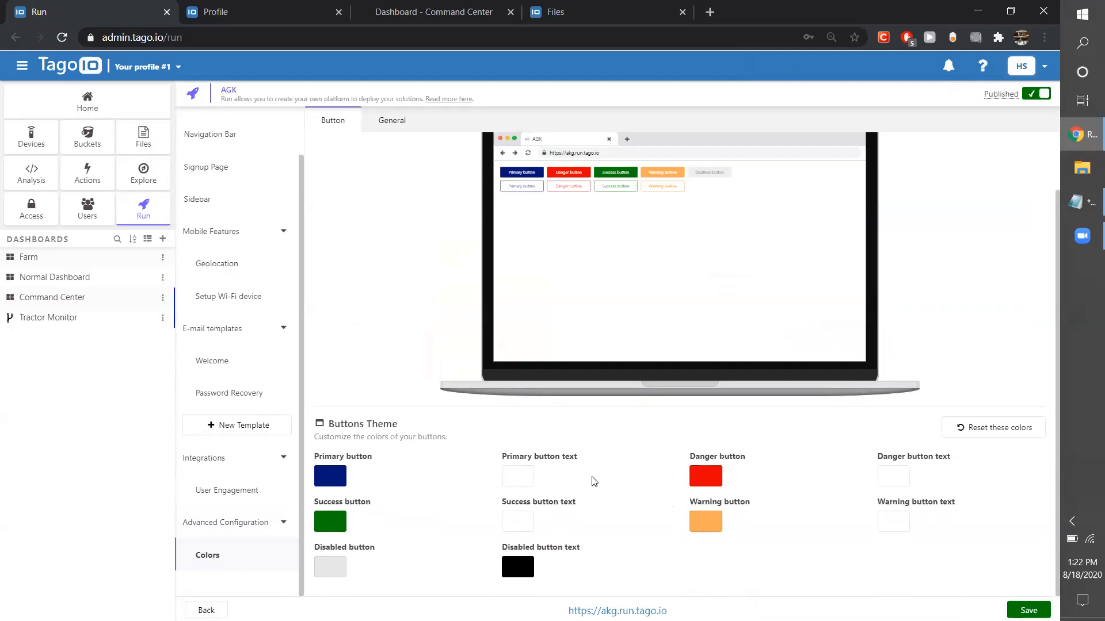
Review the General Theme colors and their preview on the Colors page.
{"action": "scroll", "coordinate": [623, 446], "scroll_direction": "up", "scroll_amount": 1}
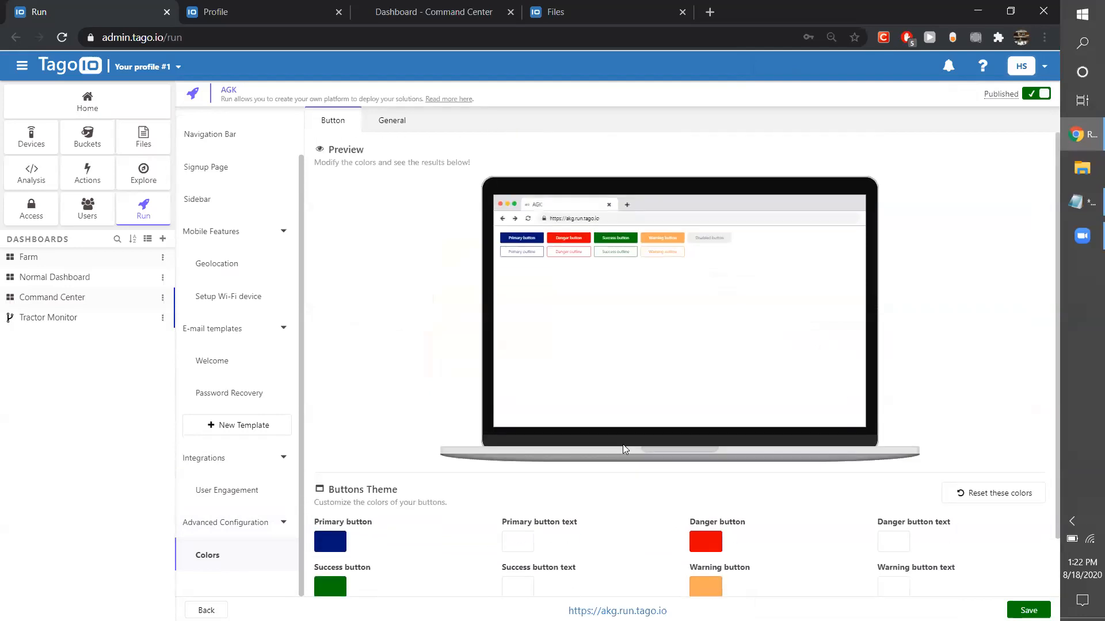
{"action": "left_click", "coordinate": [378, 122]}
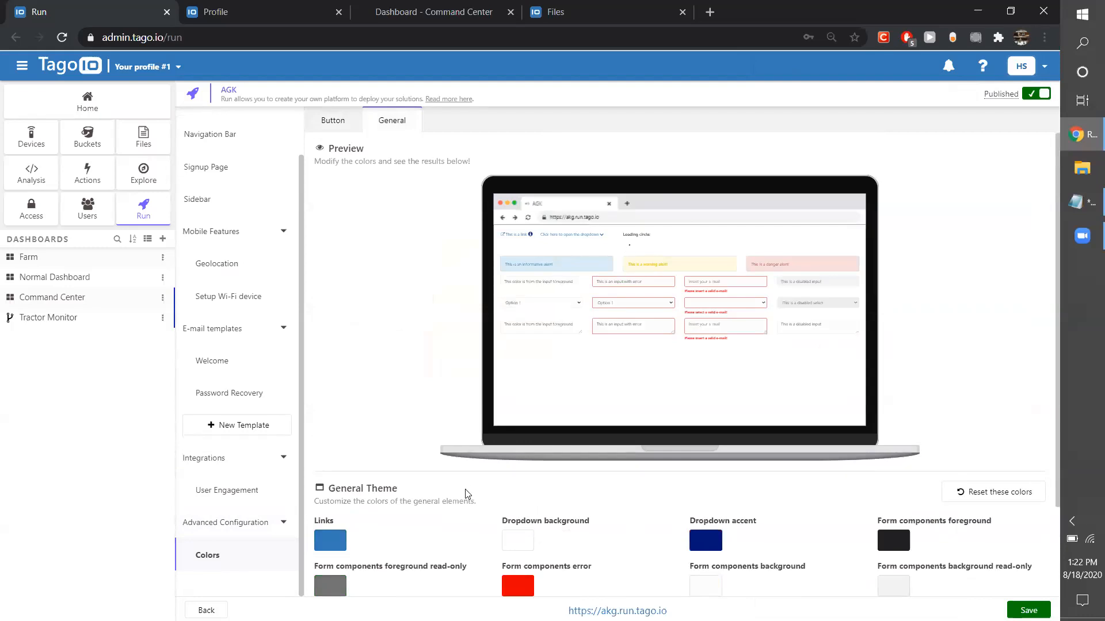
{"action": "scroll", "coordinate": [463, 493], "scroll_direction": "down", "scroll_amount": 2}
{"action": "scroll", "coordinate": [353, 294], "scroll_direction": "up", "scroll_amount": 2}
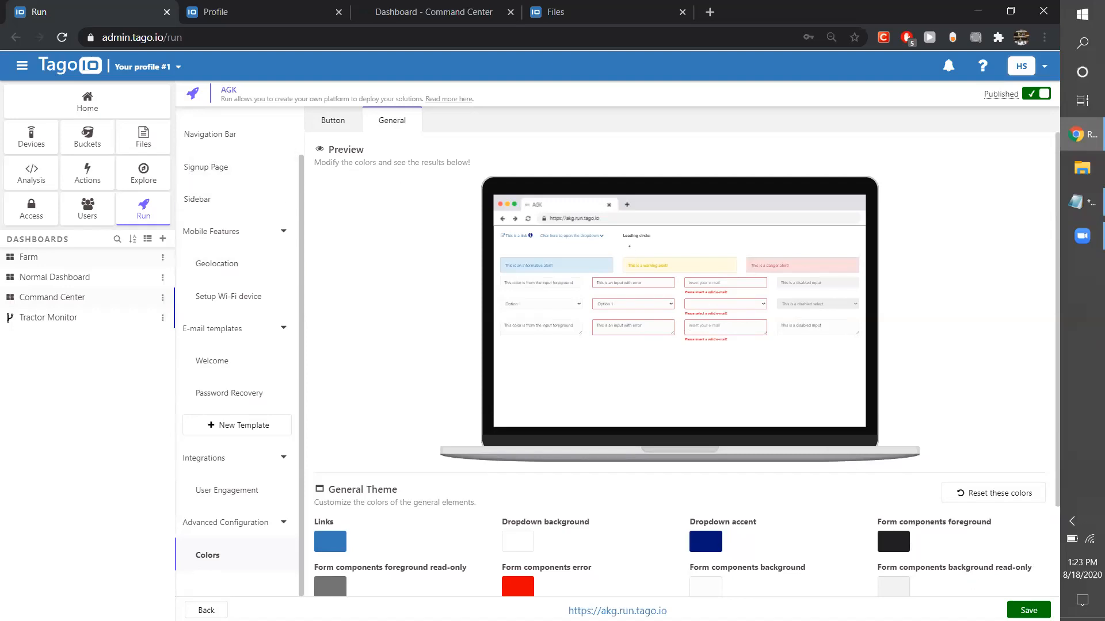
Try to save the Run configuration from the General colors page, and return to the Buttons Theme colors.
{"action": "left_click", "coordinate": [1028, 610]}
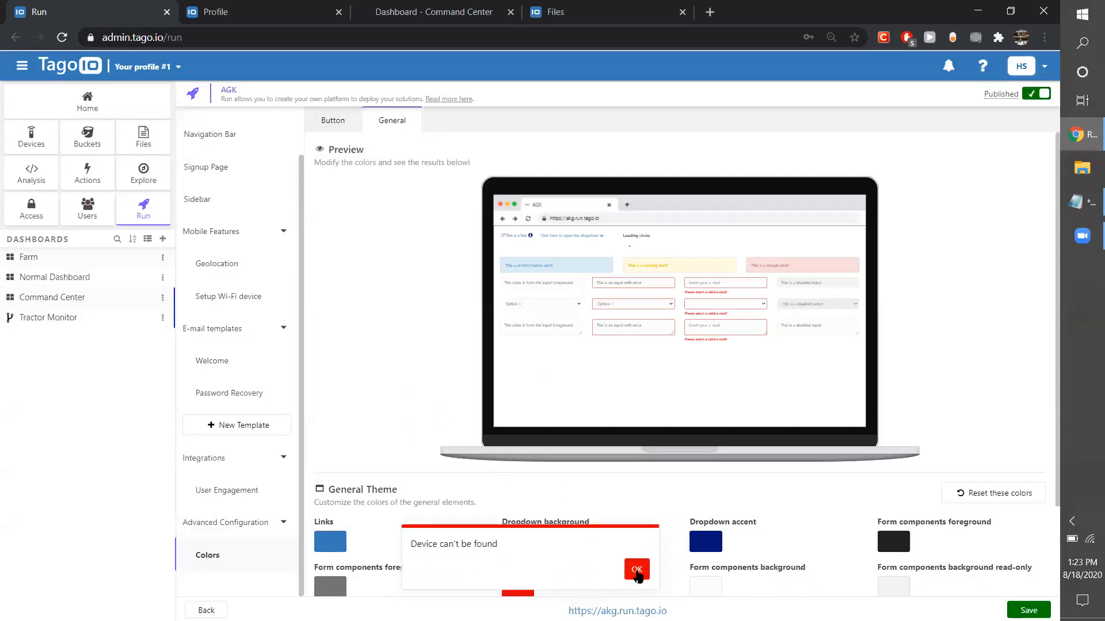
{"action": "left_click", "coordinate": [636, 572]}
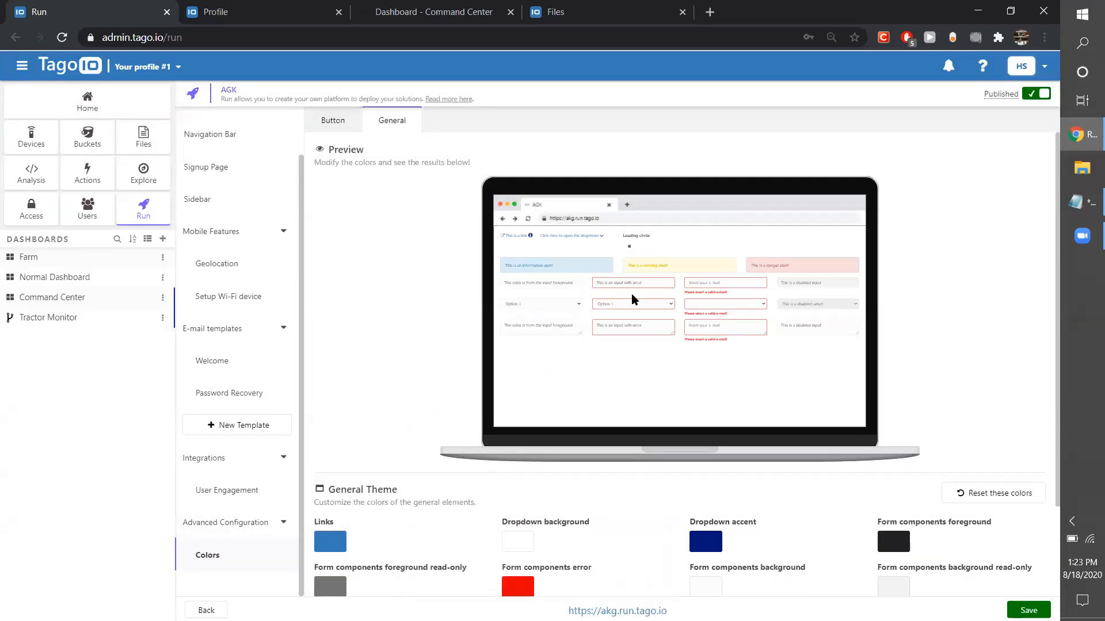
{"action": "scroll", "coordinate": [348, 272], "scroll_direction": "down", "scroll_amount": 2}
{"action": "left_click", "coordinate": [329, 120]}
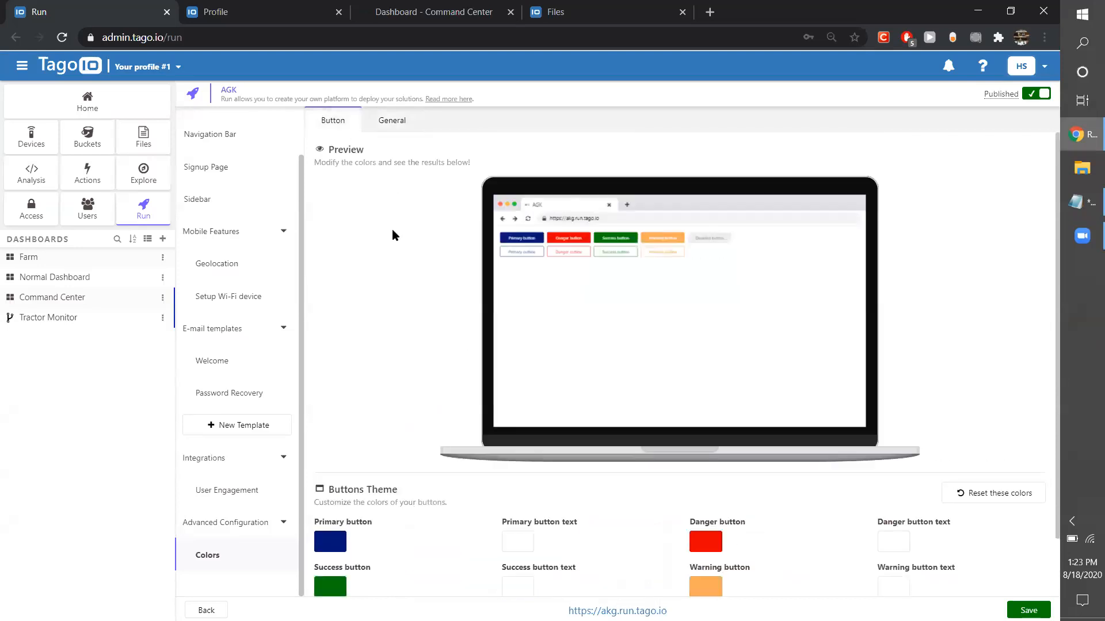
{"action": "scroll", "coordinate": [442, 329], "scroll_direction": "down", "scroll_amount": 1}
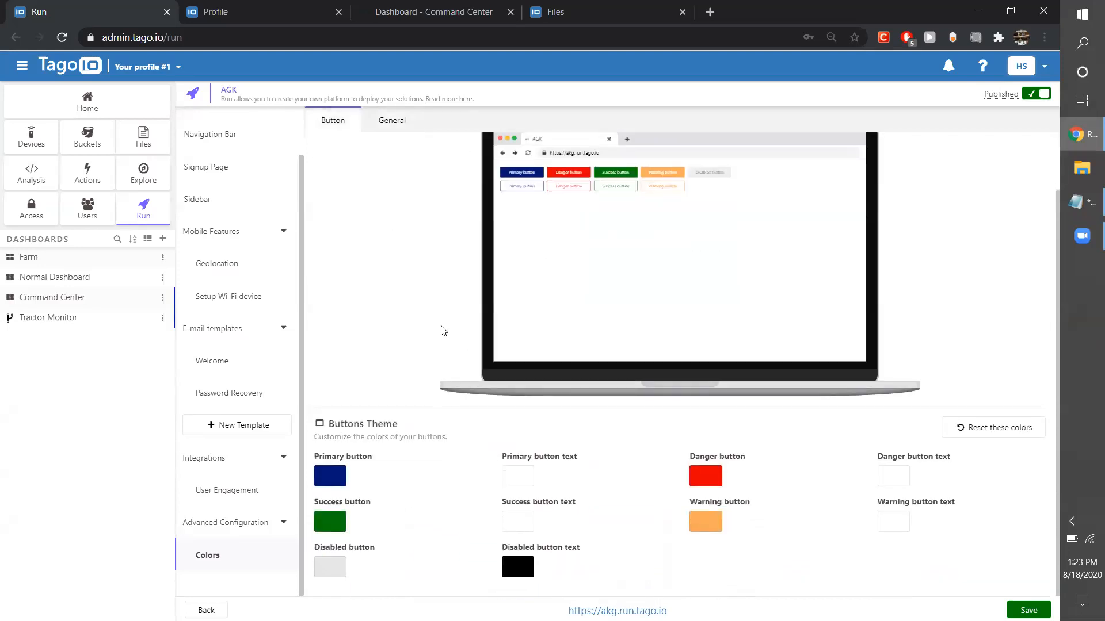
Turn off the Geolocation mobile feature, save the Run configuration, and close the deployment dialog.
{"action": "left_click", "coordinate": [234, 523]}
{"action": "left_click", "coordinate": [212, 499]}
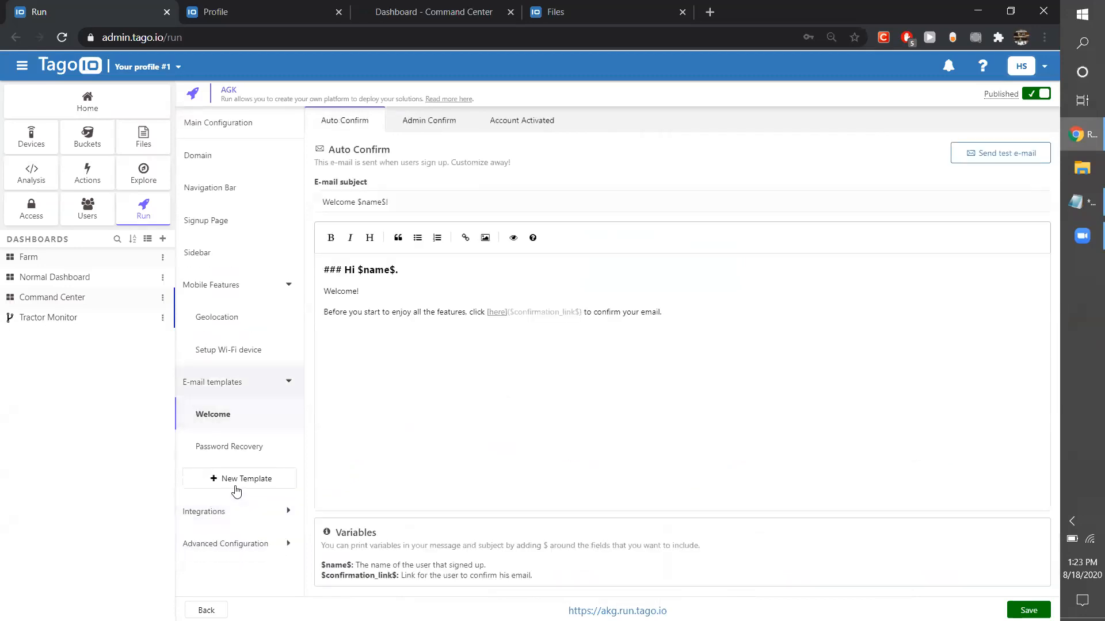
{"action": "left_click_drag", "start_coordinate": [220, 351], "coordinate": [229, 349]}
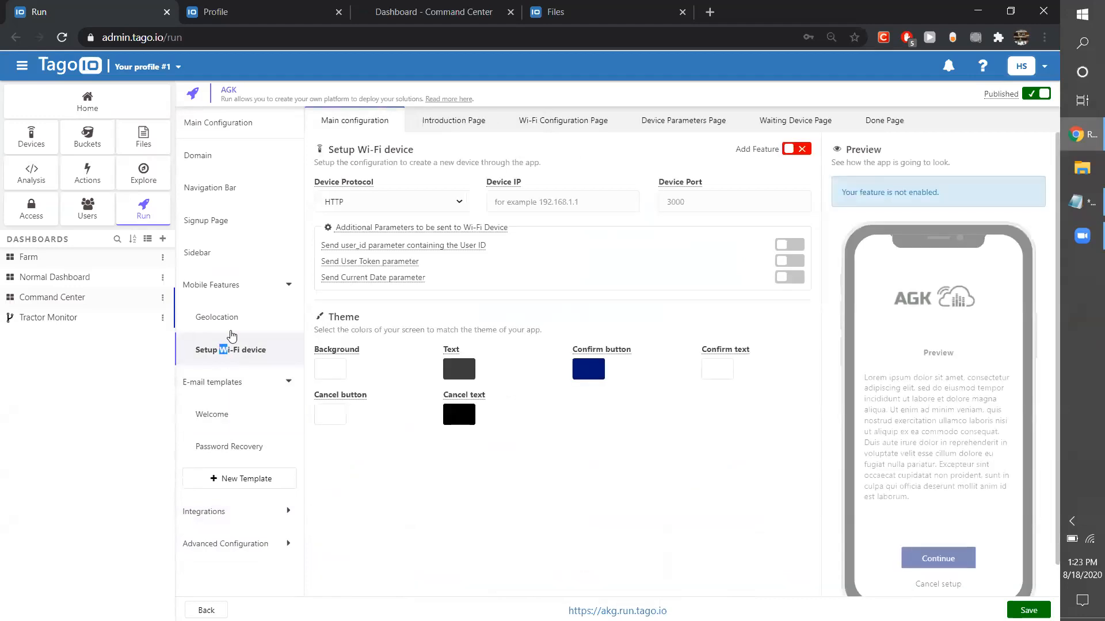
{"action": "left_click", "coordinate": [265, 316]}
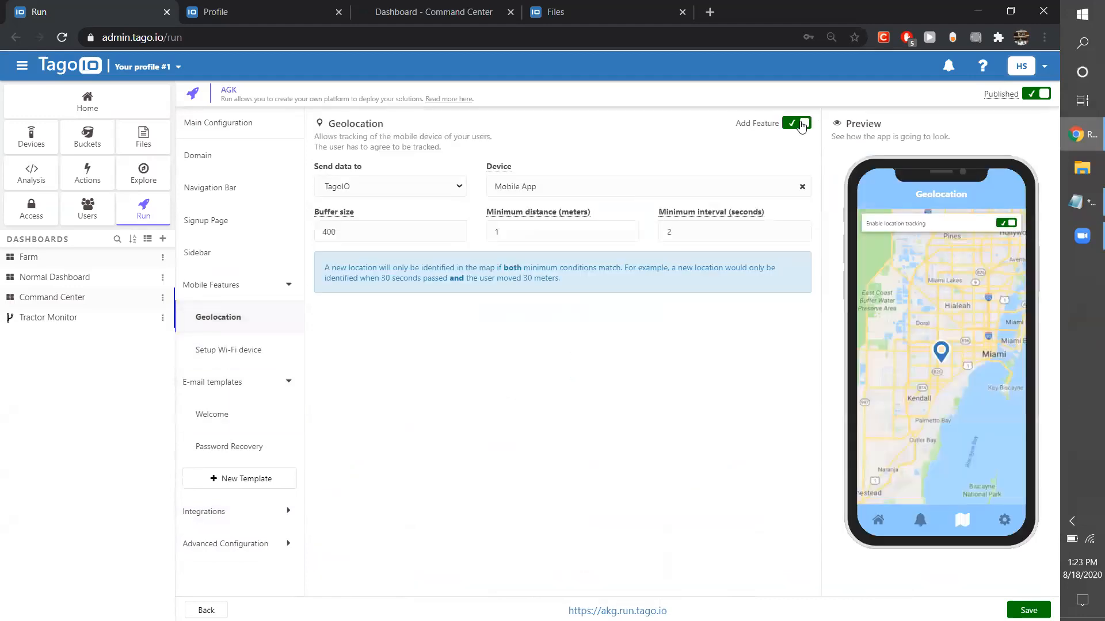
{"action": "left_click", "coordinate": [803, 123]}
{"action": "left_click", "coordinate": [1028, 611]}
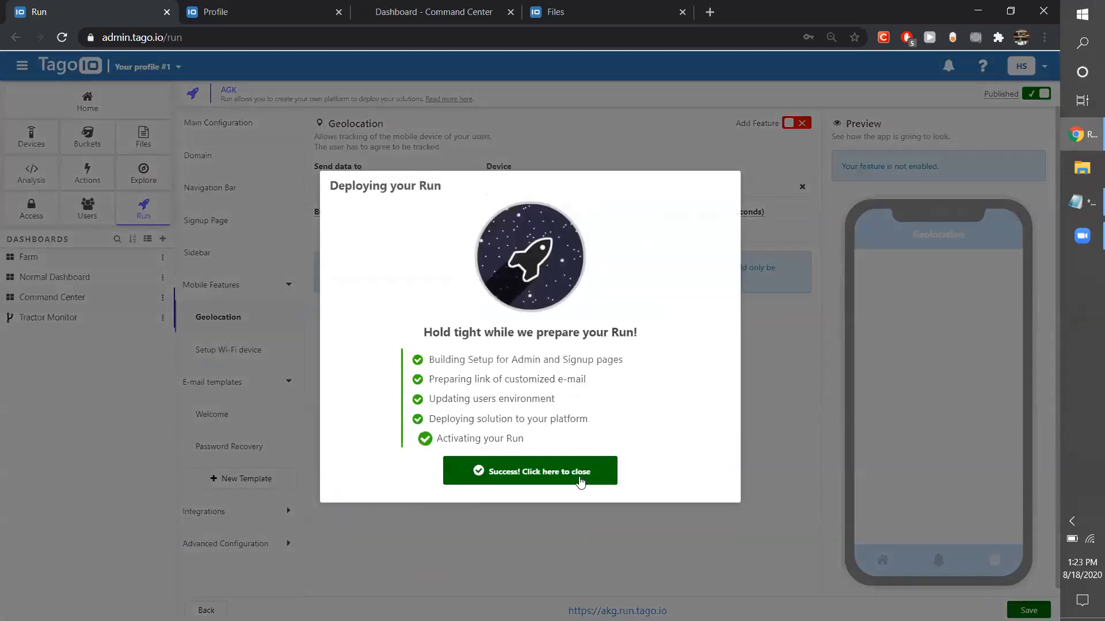
{"action": "left_click", "coordinate": [577, 481]}
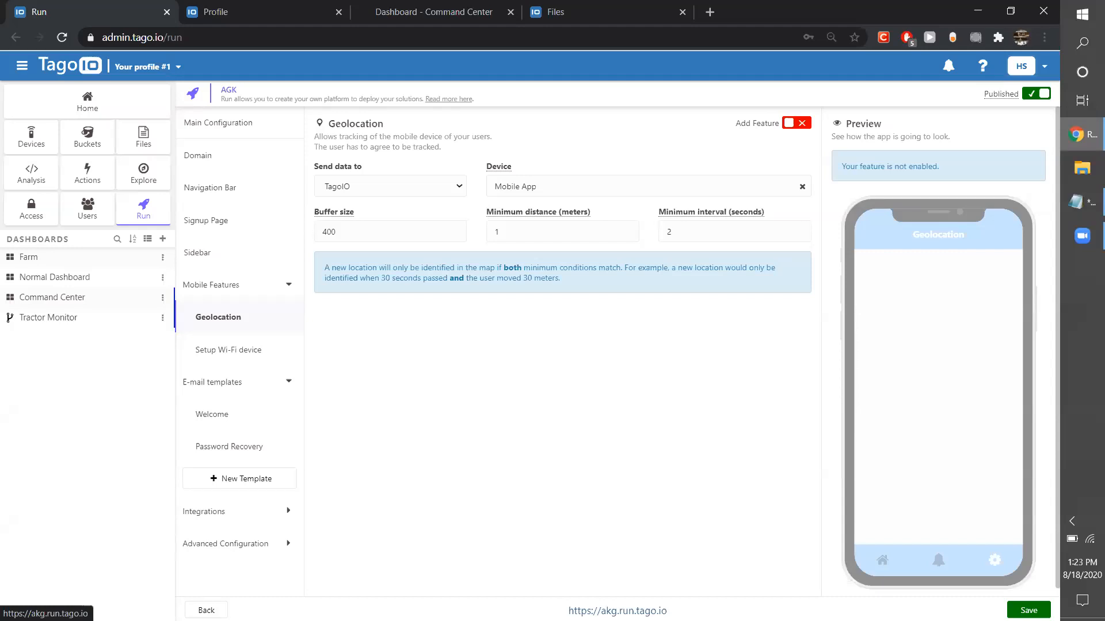
Open the deployed Run site and examine its Blog page and the Command Center dashboard's device selectors.
{"action": "left_click", "coordinate": [617, 610]}
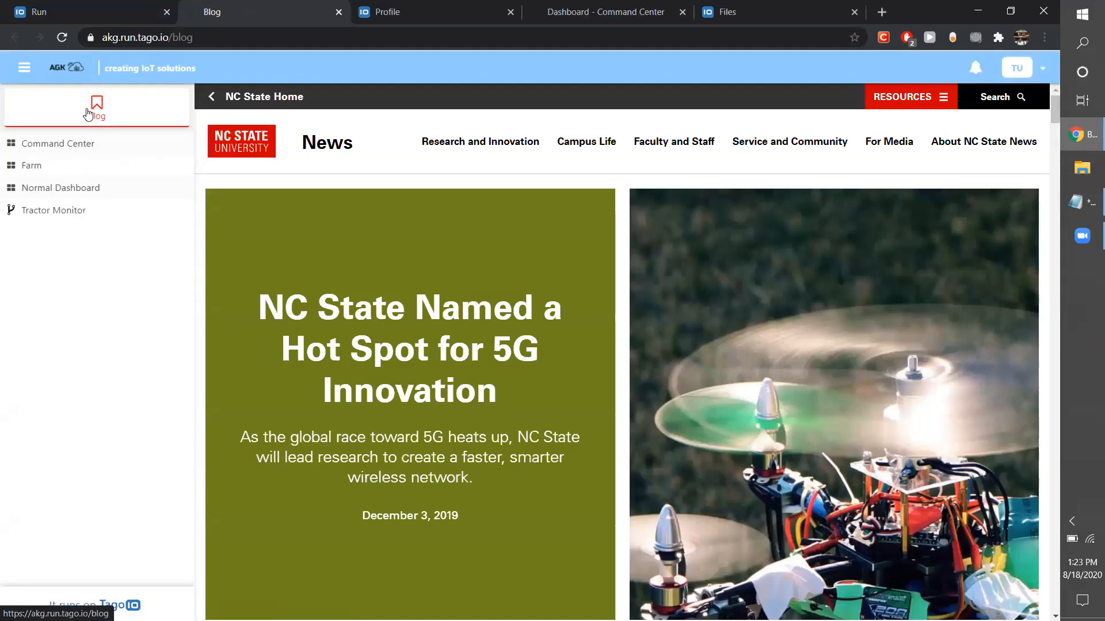
{"action": "scroll", "coordinate": [416, 266], "scroll_direction": "down", "scroll_amount": 1}
{"action": "scroll", "coordinate": [416, 266], "scroll_direction": "up", "scroll_amount": 1}
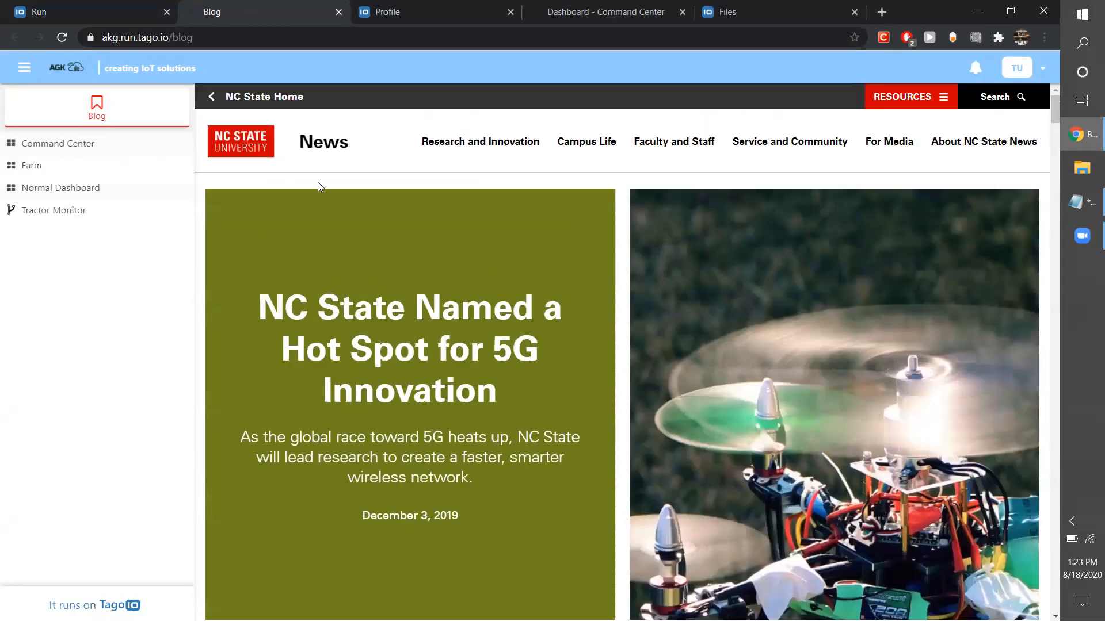
{"action": "left_click", "coordinate": [89, 147]}
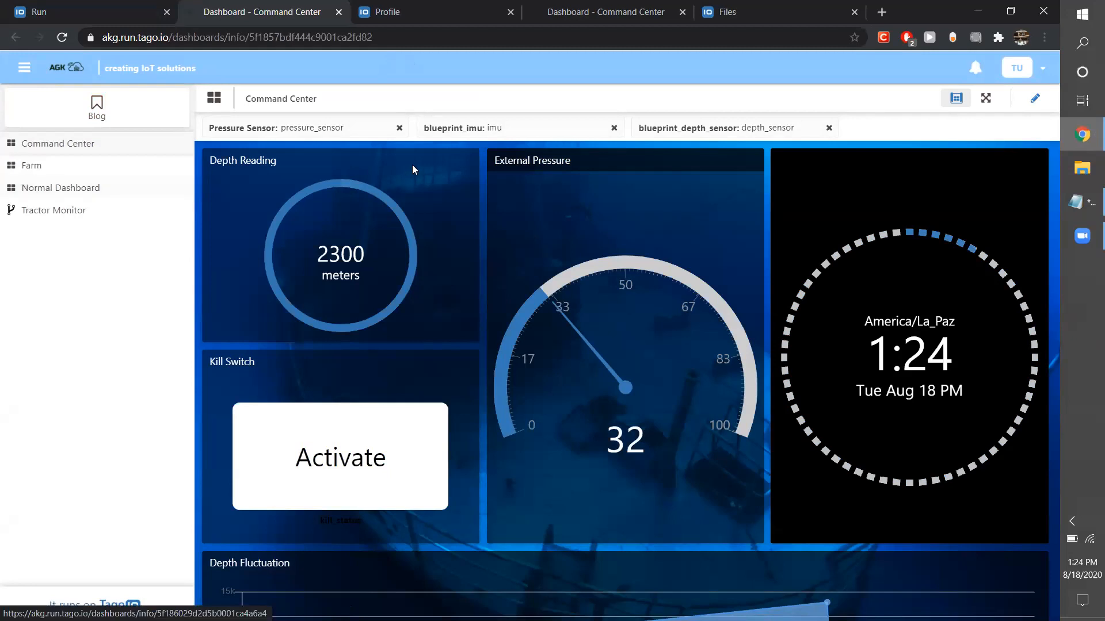
{"action": "left_click", "coordinate": [523, 122]}
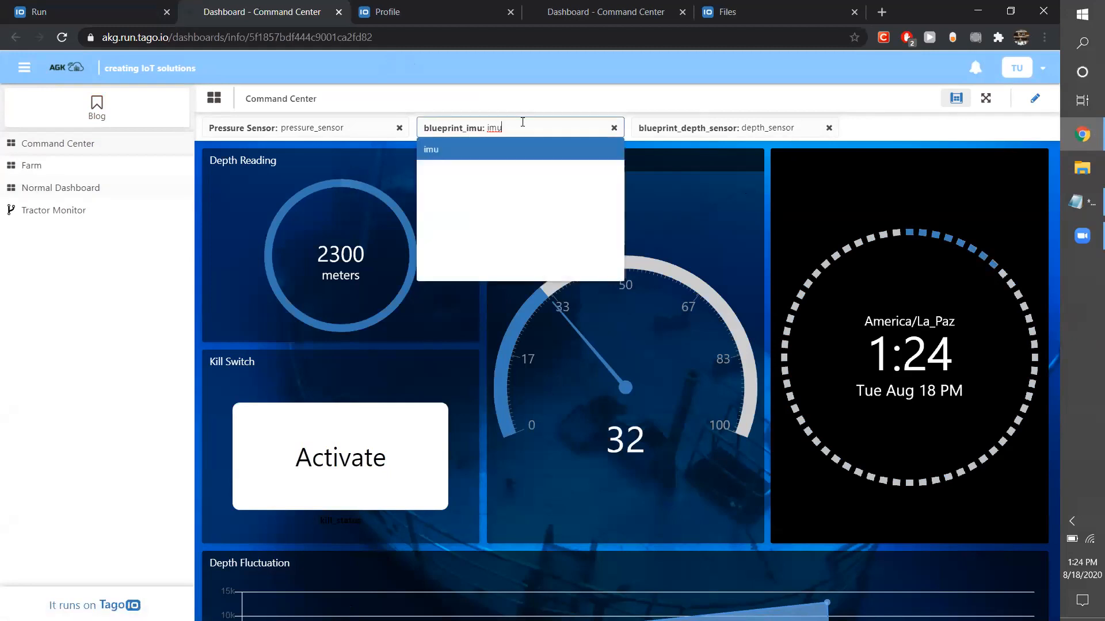
{"action": "left_click", "coordinate": [359, 123]}
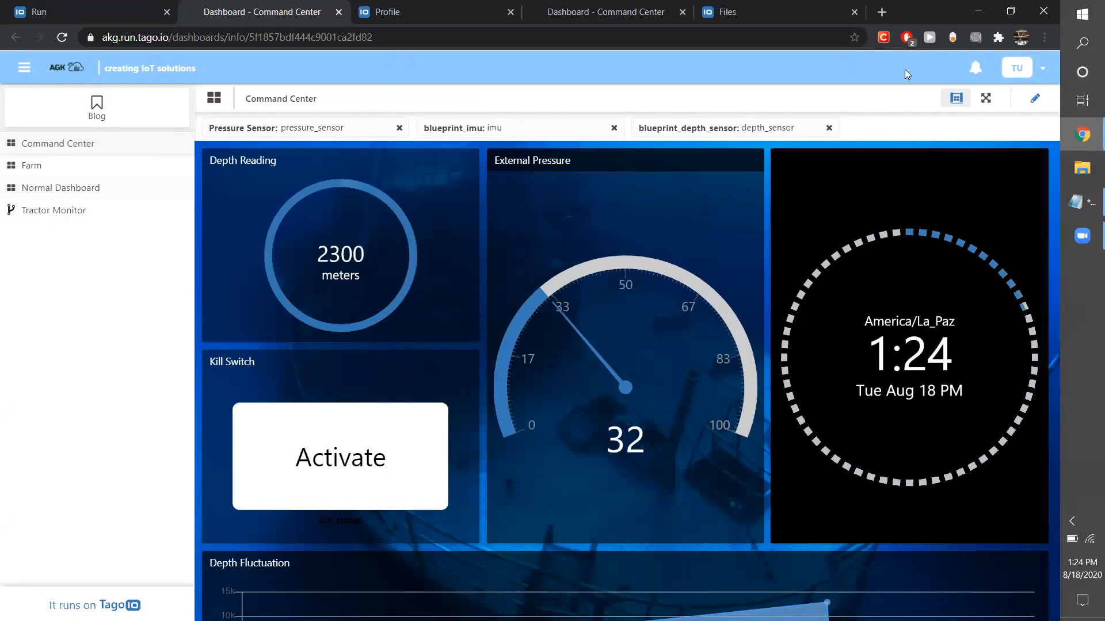
Return to the admin console and open the Run Policy in Access Management.
{"action": "left_click", "coordinate": [90, 12]}
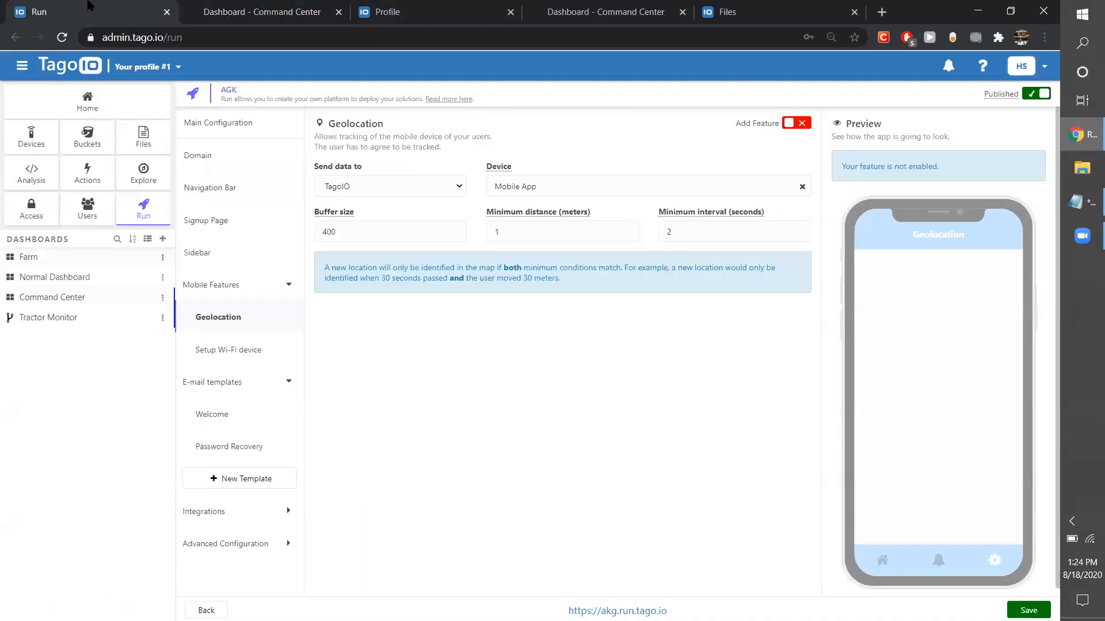
{"action": "left_click", "coordinate": [33, 217]}
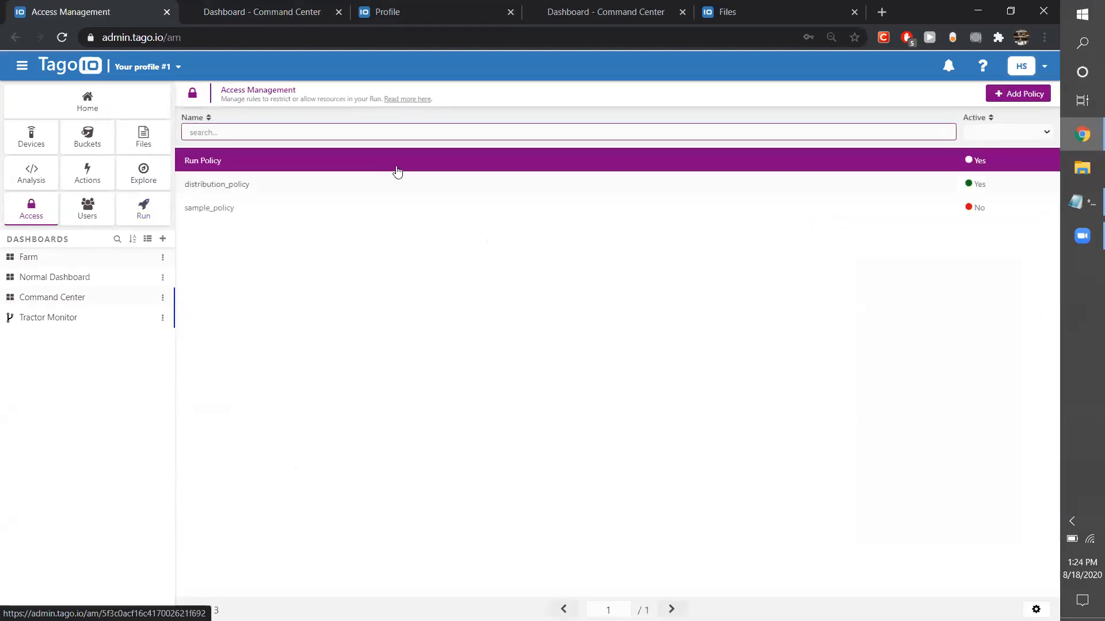
{"action": "left_click", "coordinate": [328, 165]}
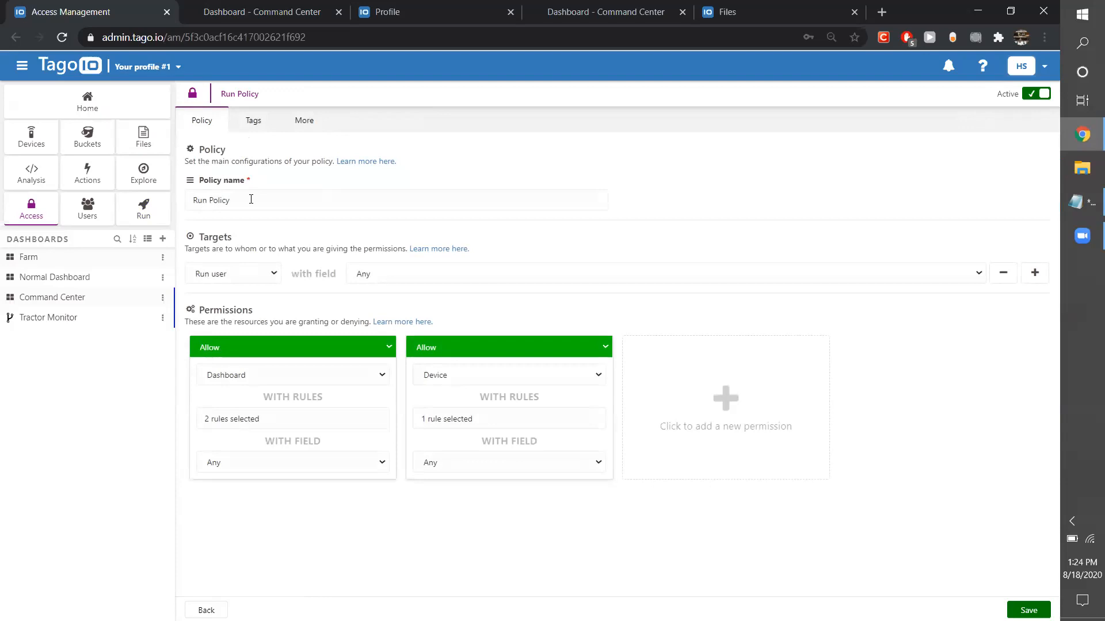
Inspect the policy's target options, keeping the target as Run user with field Any.
{"action": "left_click", "coordinate": [260, 273]}
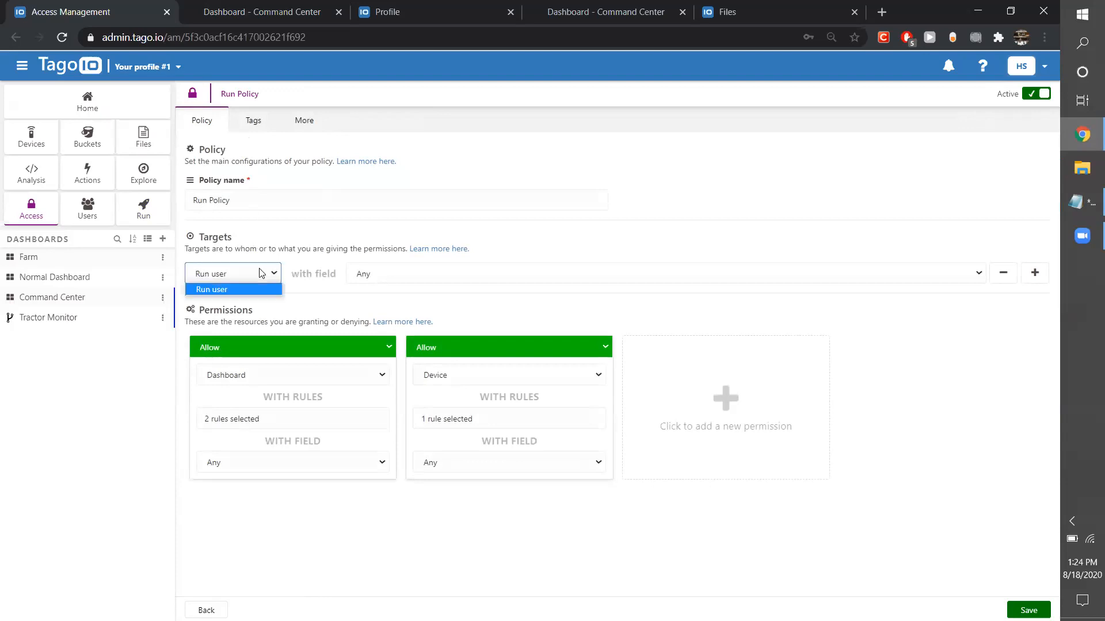
{"action": "left_click", "coordinate": [260, 290]}
{"action": "left_click", "coordinate": [428, 274]}
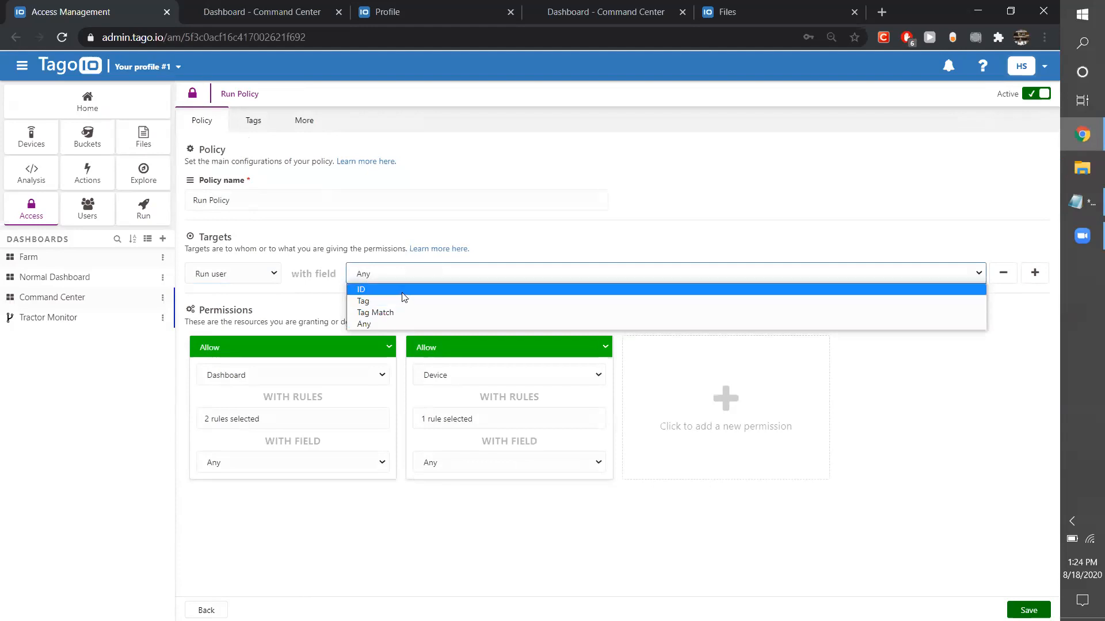
{"action": "left_click", "coordinate": [400, 324]}
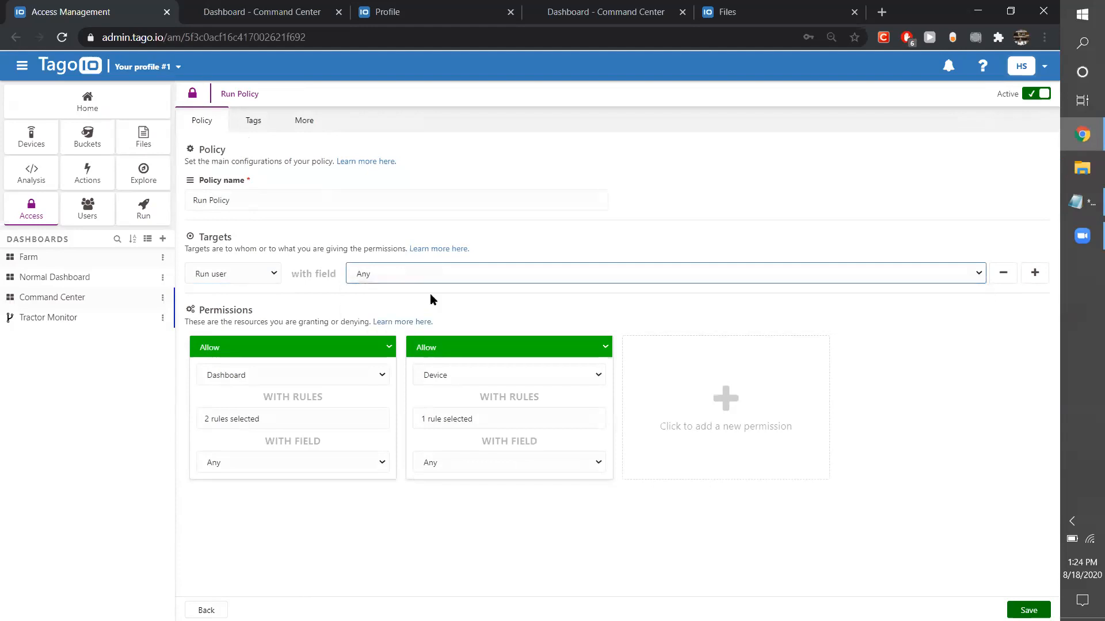
{"action": "left_click", "coordinate": [412, 277]}
{"action": "left_click", "coordinate": [412, 276]}
Inspect the resource, rules and field options of the policy's Dashboard permission.
{"action": "left_click", "coordinate": [350, 372]}
{"action": "left_click", "coordinate": [350, 371]}
{"action": "left_click", "coordinate": [292, 419]}
{"action": "left_click", "coordinate": [250, 505]}
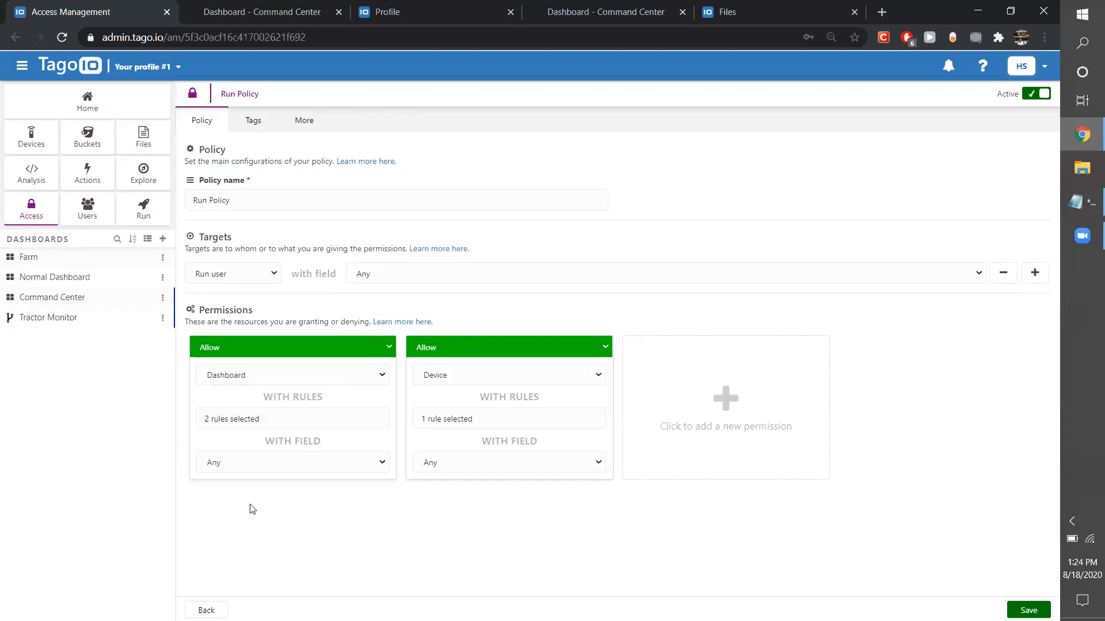
{"action": "left_click", "coordinate": [287, 466]}
{"action": "left_click", "coordinate": [299, 467]}
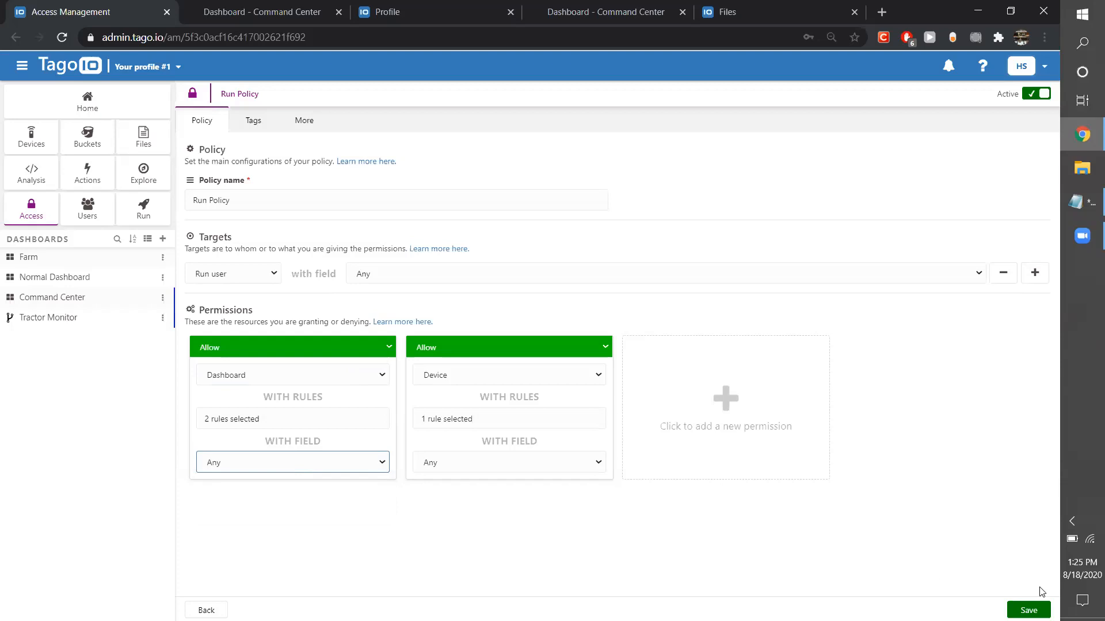
Save the Run Policy, apply the changes, and briefly check the Command Center dashboard on the Run site.
{"action": "left_click", "coordinate": [1029, 610]}
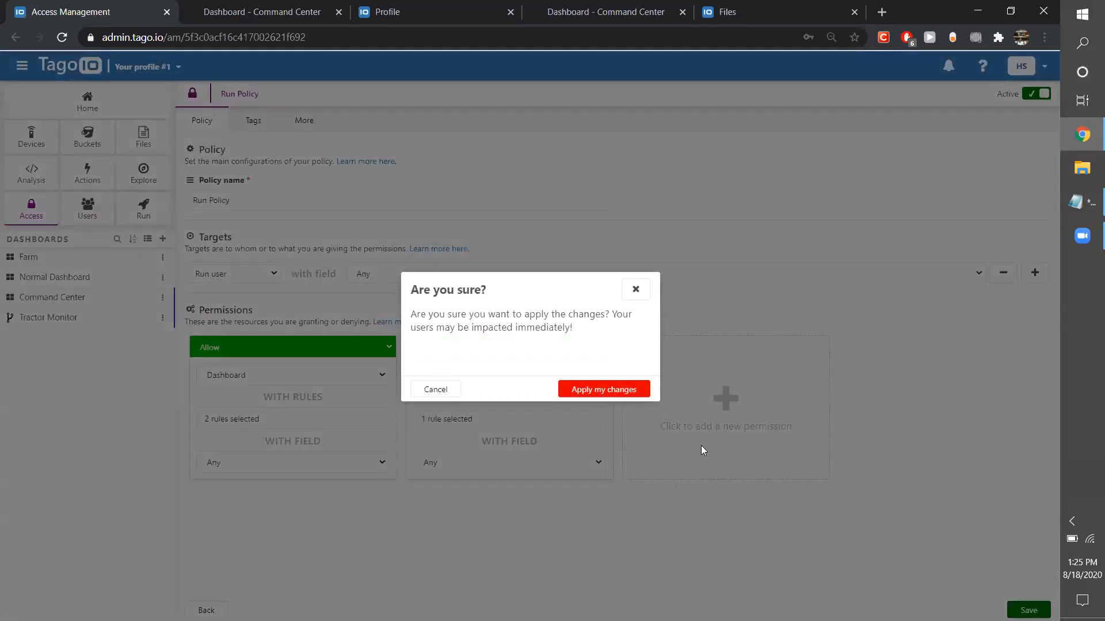
{"action": "key", "text": "Return"}
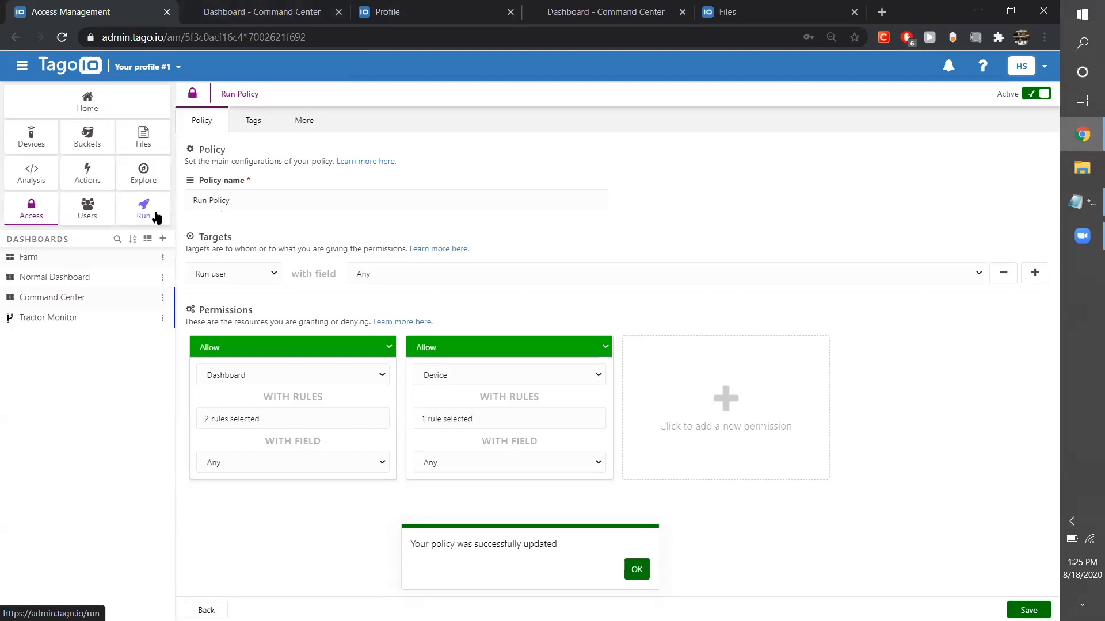
{"action": "left_click", "coordinate": [307, 9]}
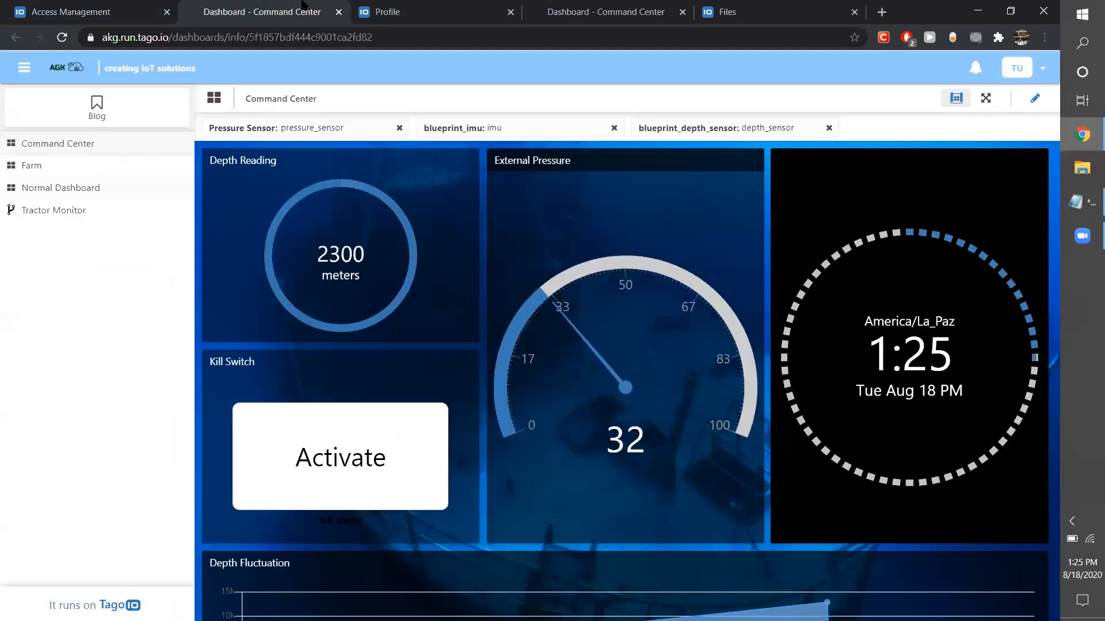
{"action": "left_click", "coordinate": [147, 7]}
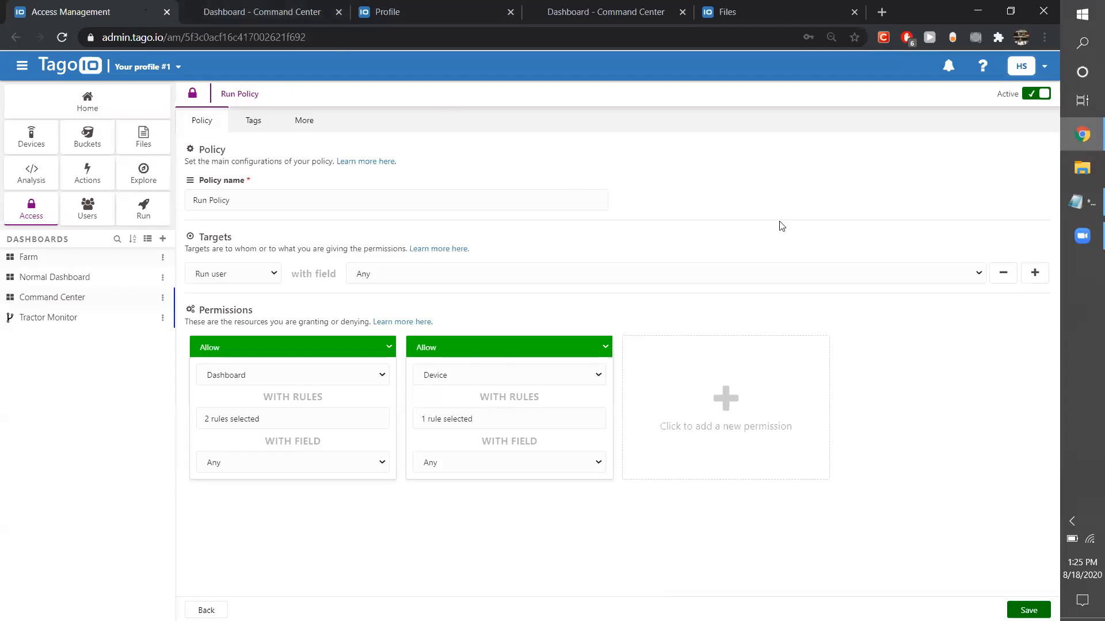
{"action": "mouse_move", "coordinate": [1086, 239]}
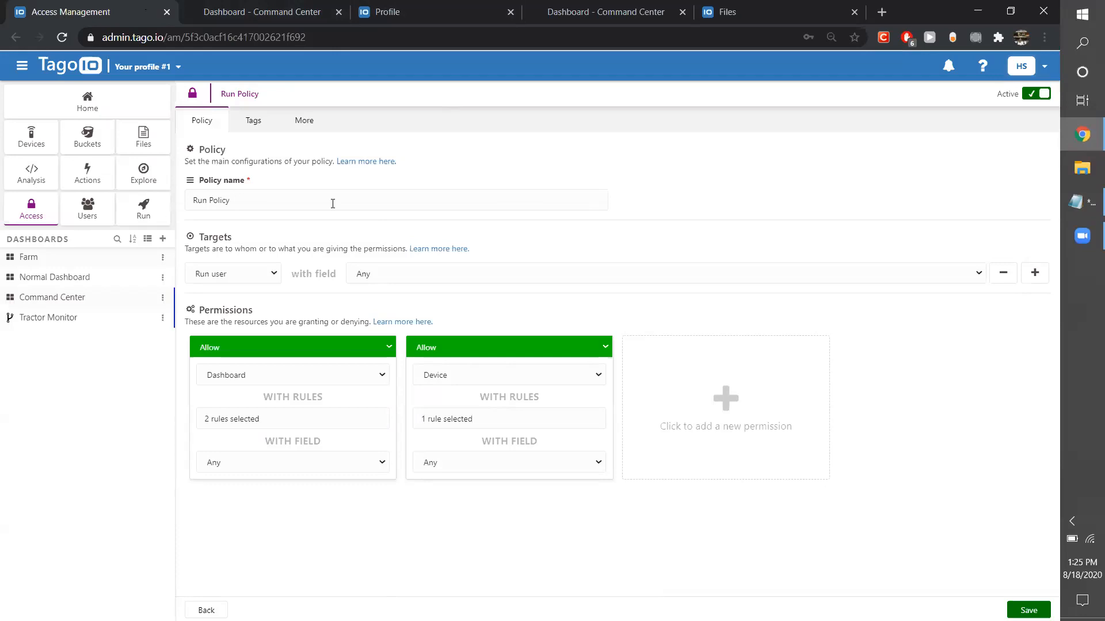
Open the Welcome e-mail template in the Run configuration.
{"action": "left_click", "coordinate": [149, 214]}
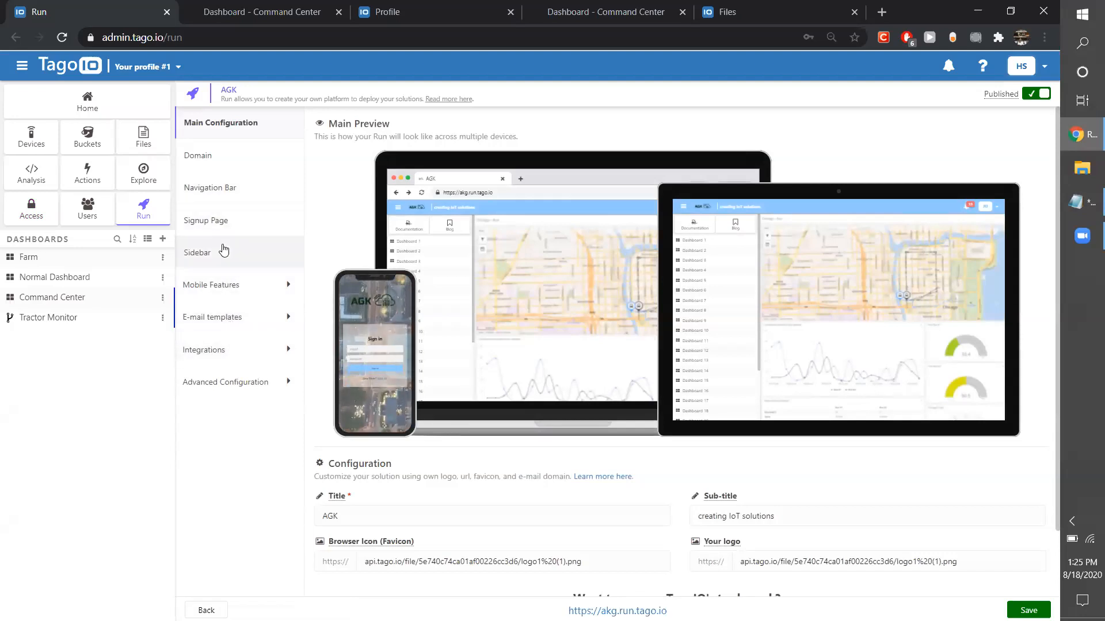
{"action": "left_click", "coordinate": [242, 320]}
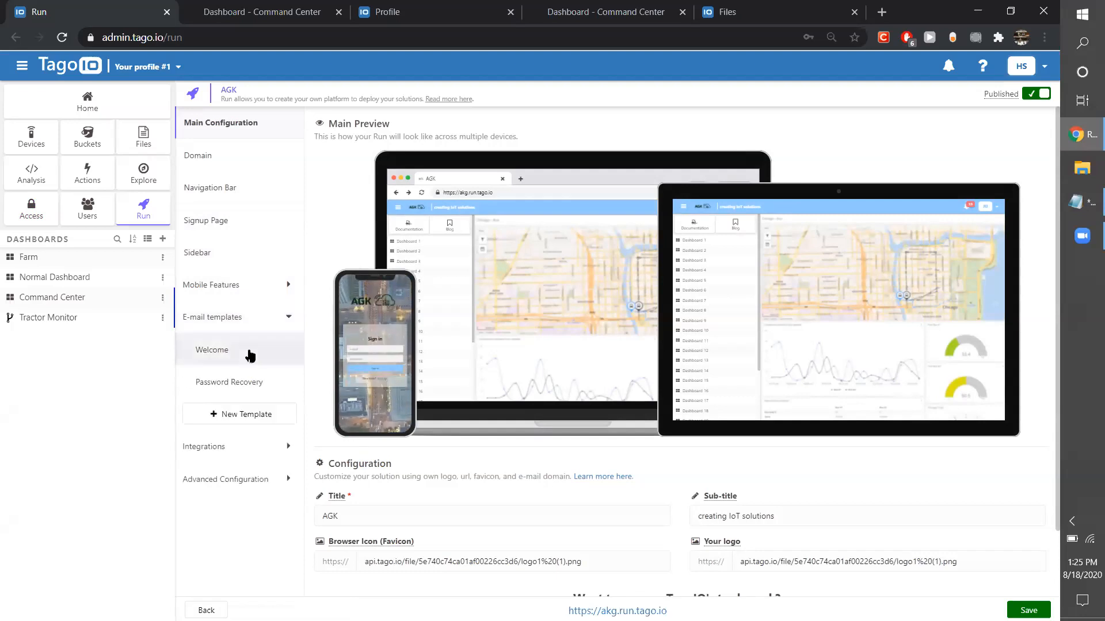
{"action": "left_click", "coordinate": [250, 353]}
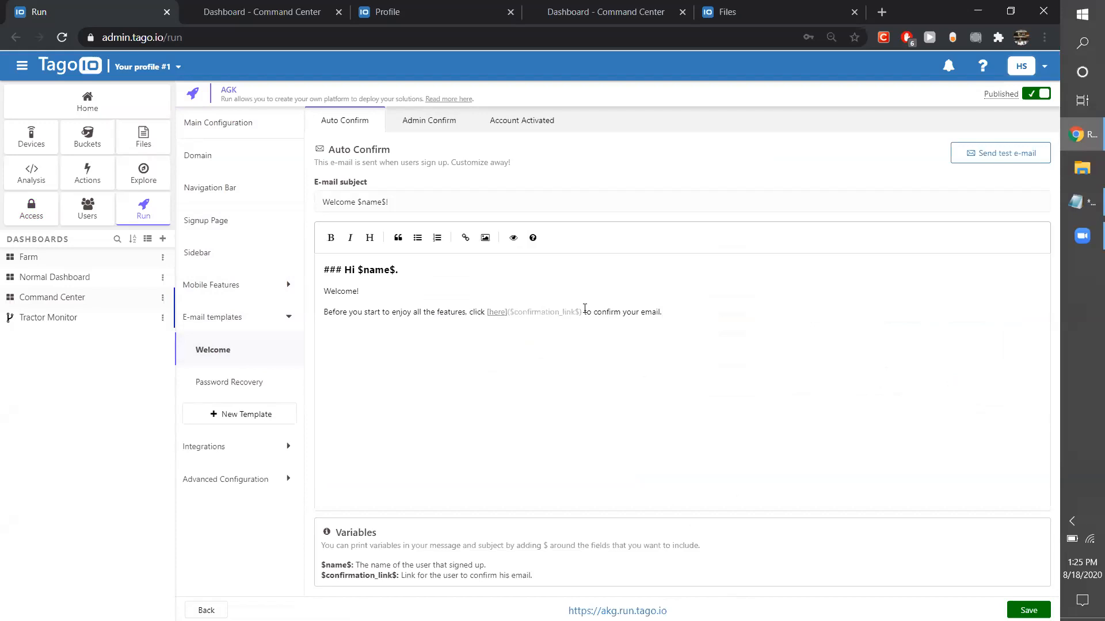
Insert an image placeholder at the end of the Auto Confirm message, after the sentence about confirming the email.
{"action": "left_click_drag", "start_coordinate": [580, 310], "coordinate": [512, 313]}
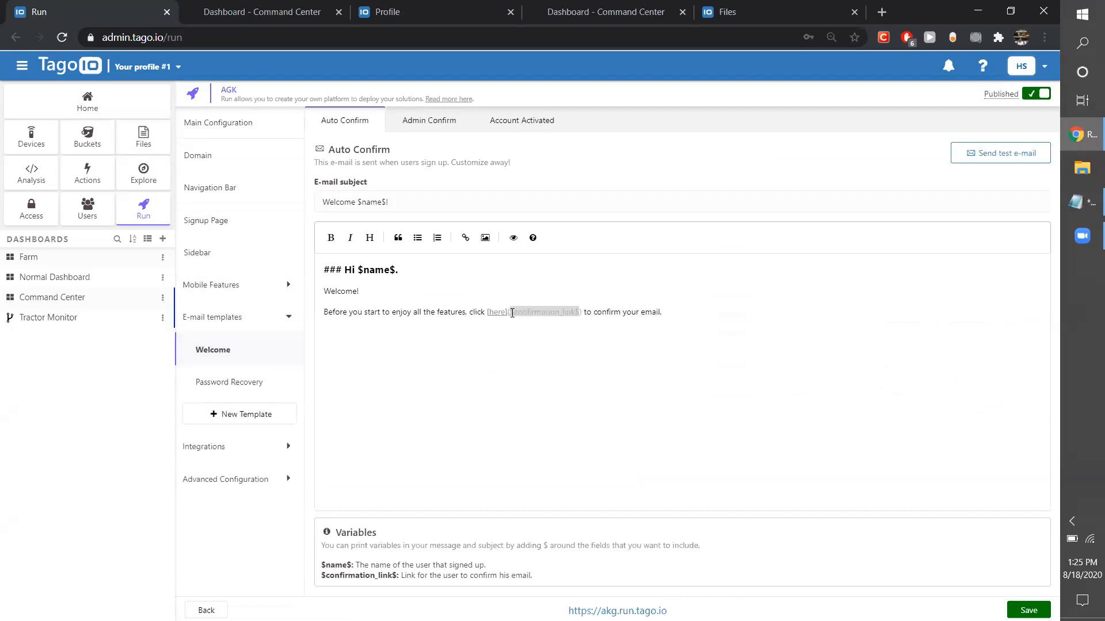
{"action": "key", "text": "End"}
{"action": "left_click", "coordinate": [485, 238]}
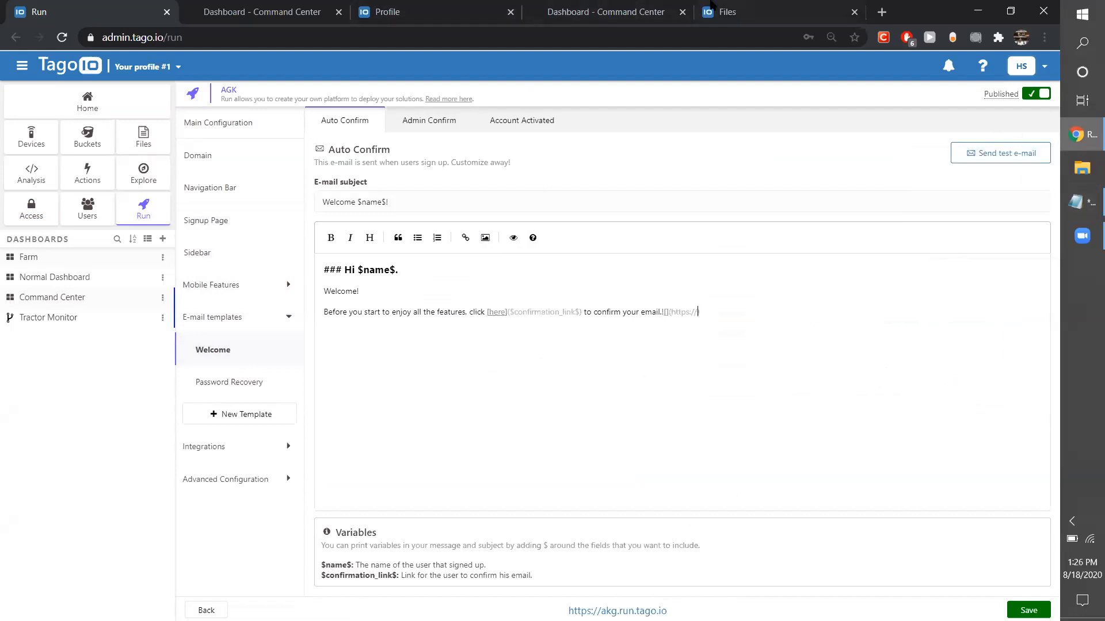
Copy the URL of tanks.jfif from Files, leaving TermsAndConditions.txt unselected.
{"action": "left_click", "coordinate": [742, 11]}
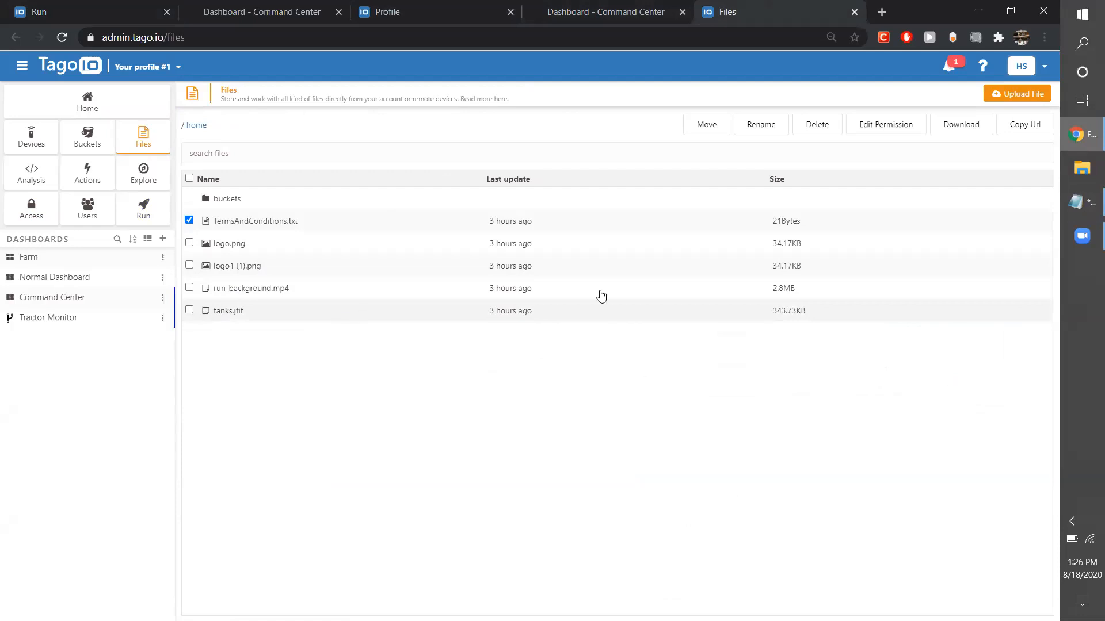
{"action": "left_click", "coordinate": [435, 312]}
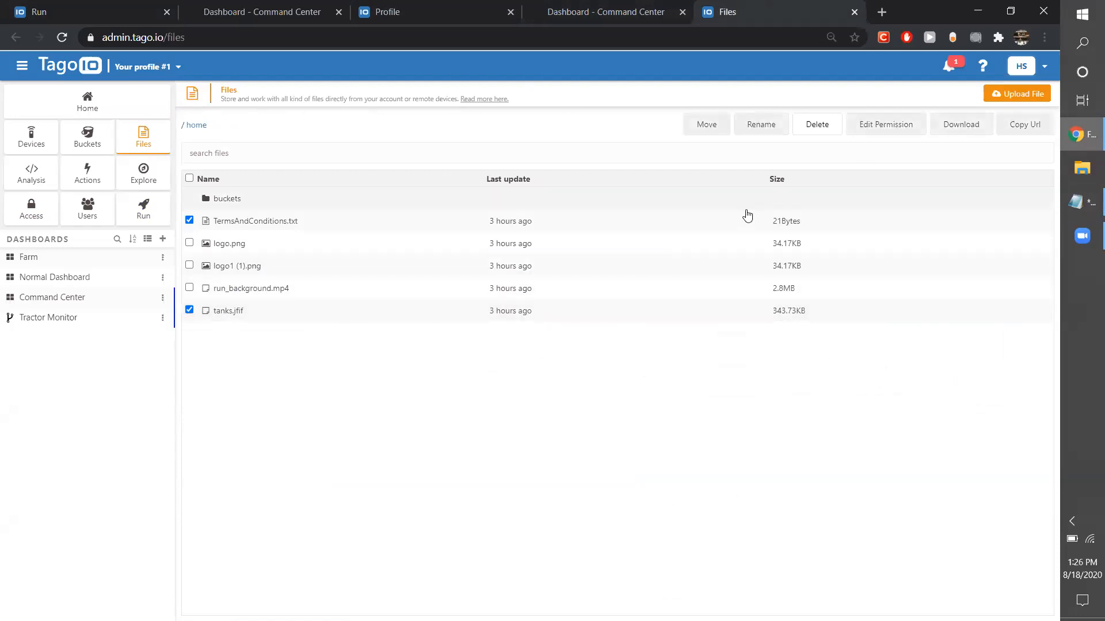
{"action": "left_click", "coordinate": [263, 217]}
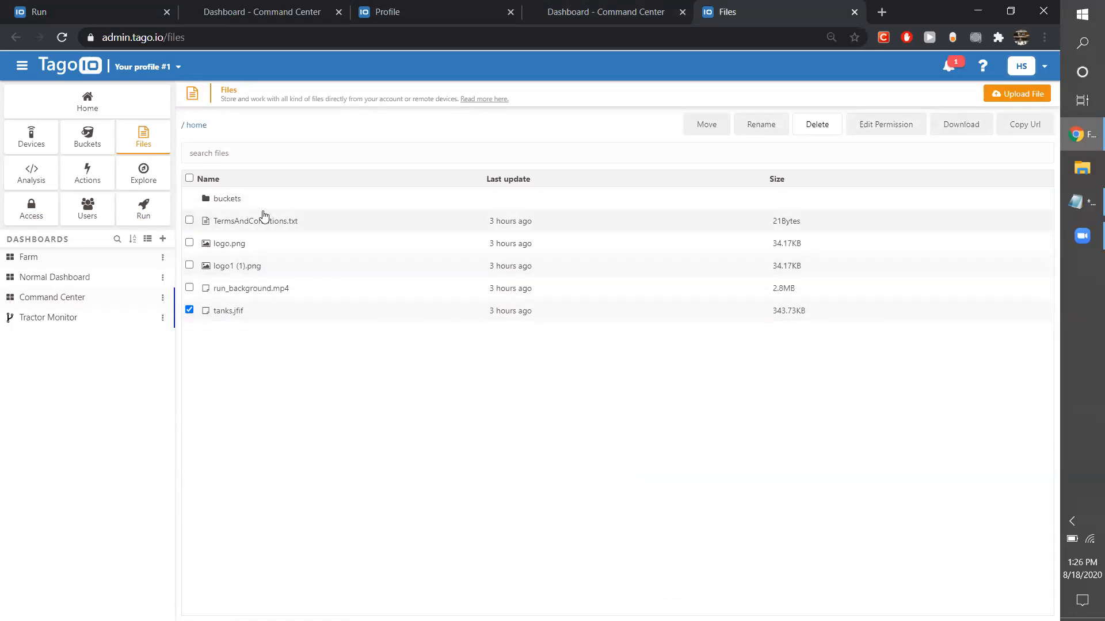
{"action": "left_click", "coordinate": [1015, 137]}
{"action": "left_click", "coordinate": [249, 7]}
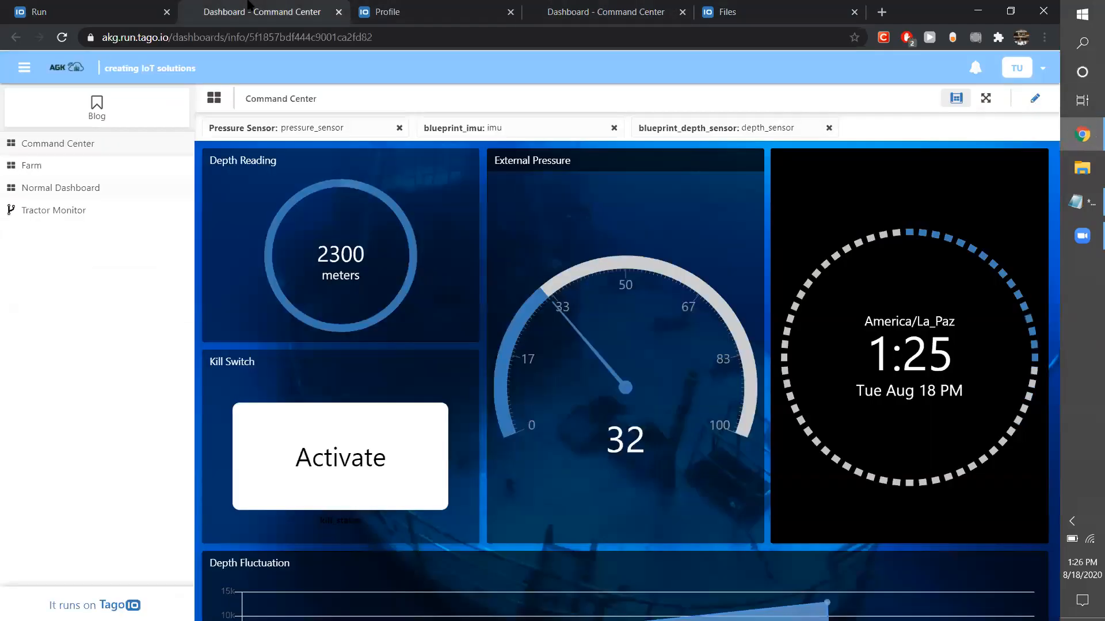
{"action": "left_click", "coordinate": [139, 6]}
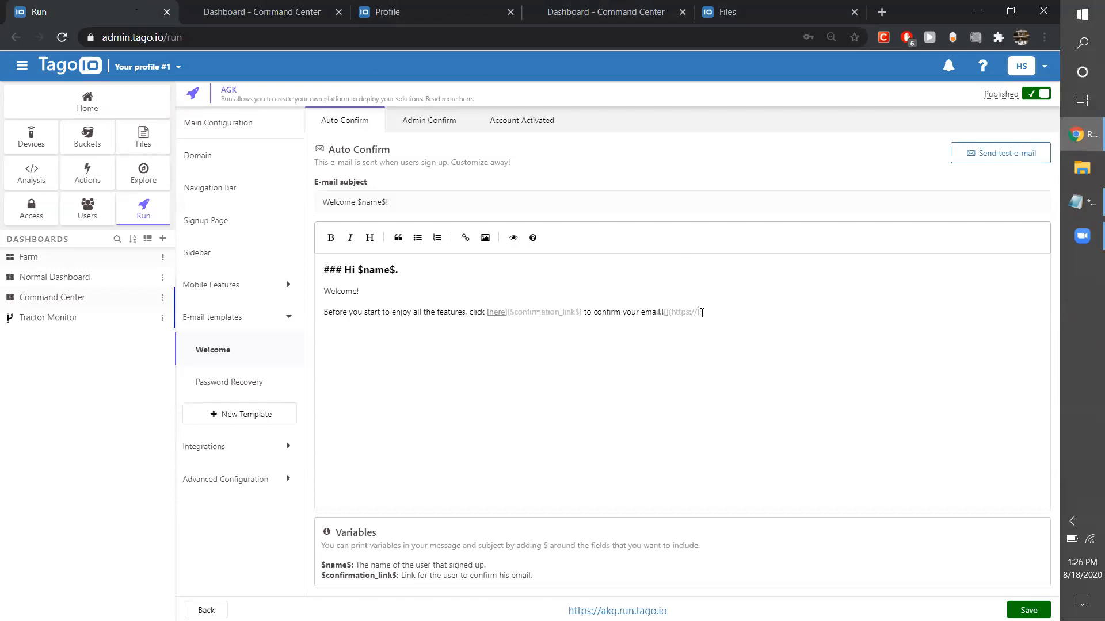
{"action": "key", "text": "ctrl+v"}
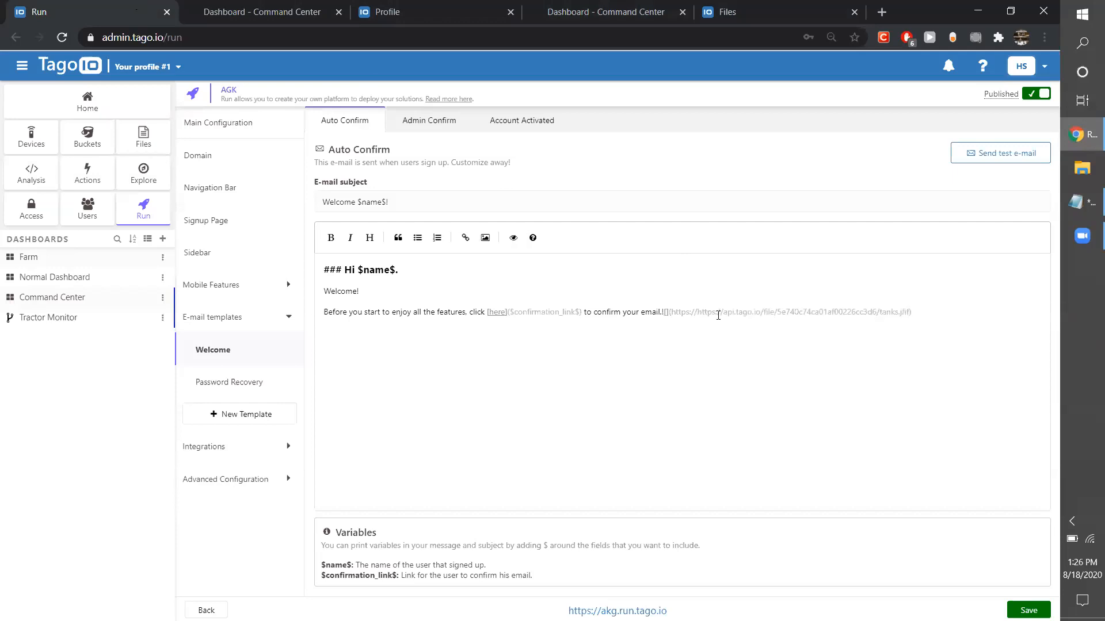
{"action": "left_click_drag", "start_coordinate": [698, 311], "coordinate": [673, 311]}
{"action": "key", "text": "BackSpace"}
{"action": "left_click", "coordinate": [905, 314]}
{"action": "left_click", "coordinate": [1028, 610]}
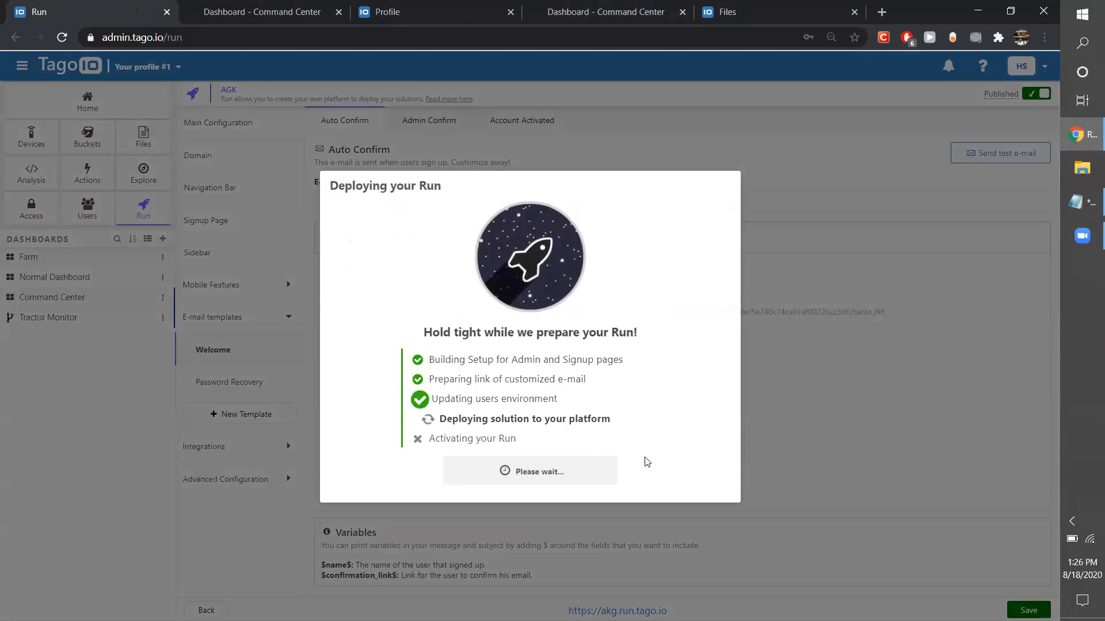
{"action": "left_click", "coordinate": [539, 478]}
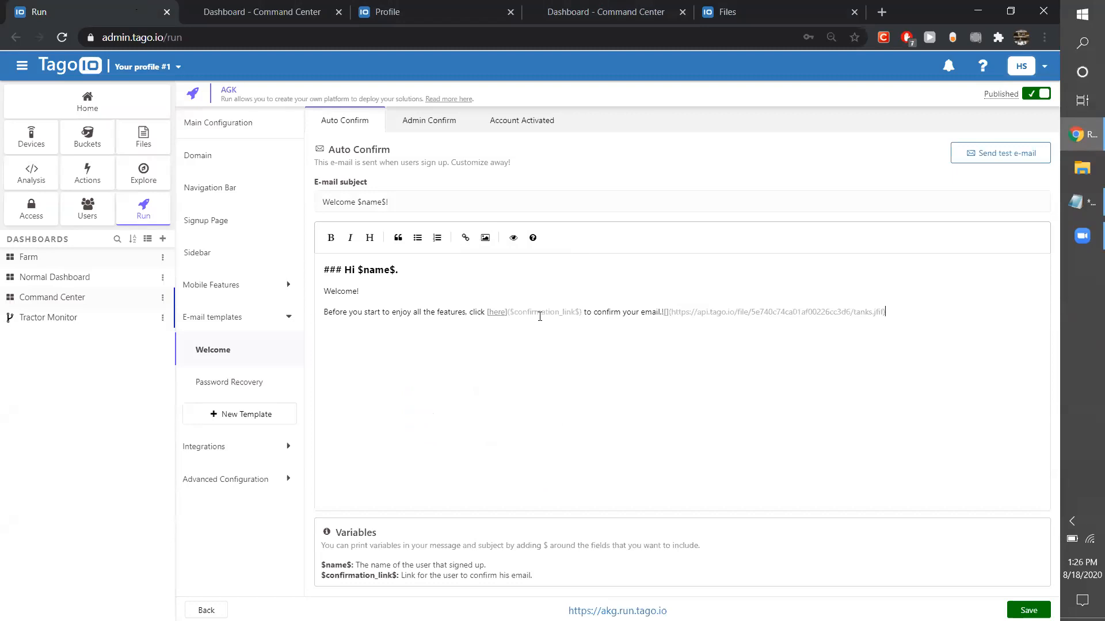
Review the uploaded files in Files, briefly selecting tanks.jfif.
{"action": "left_click", "coordinate": [661, 327]}
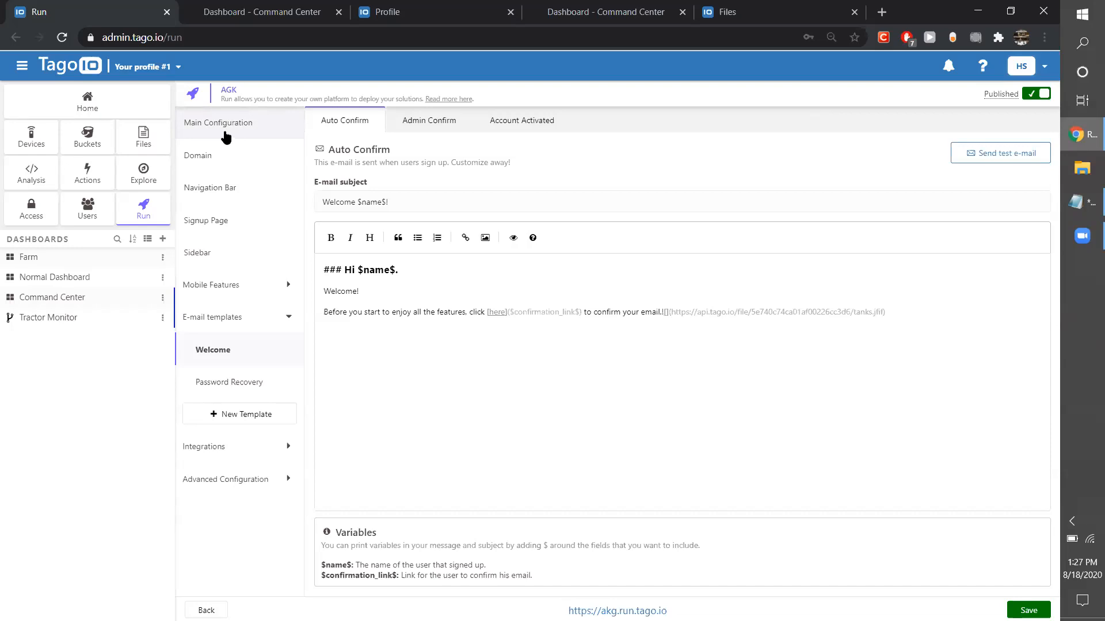
{"action": "left_click", "coordinate": [137, 141]}
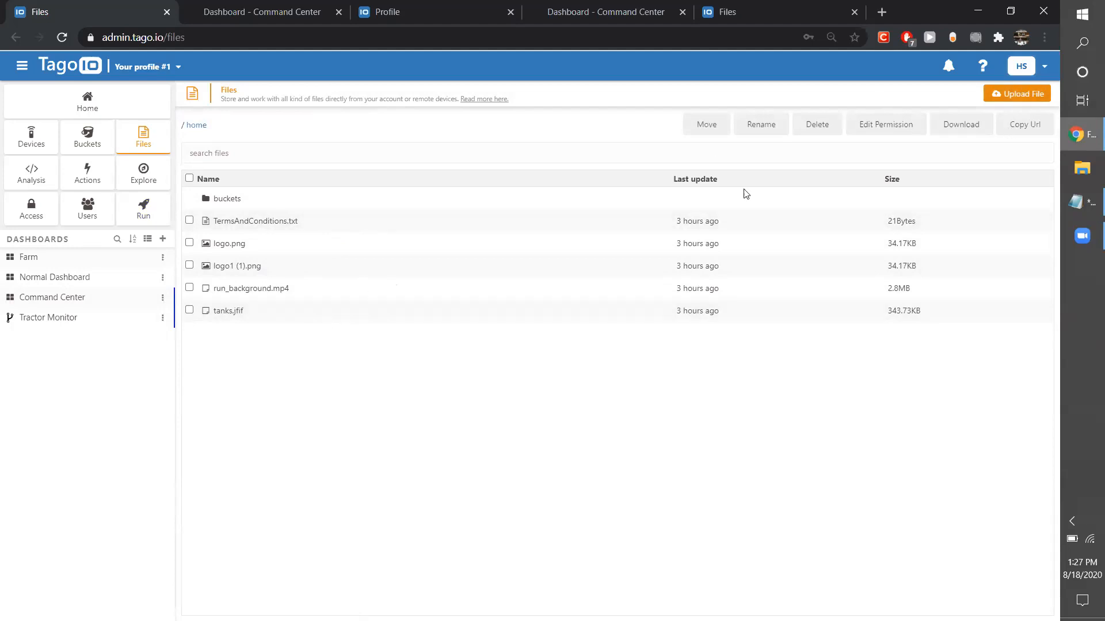
{"action": "left_click", "coordinate": [354, 319]}
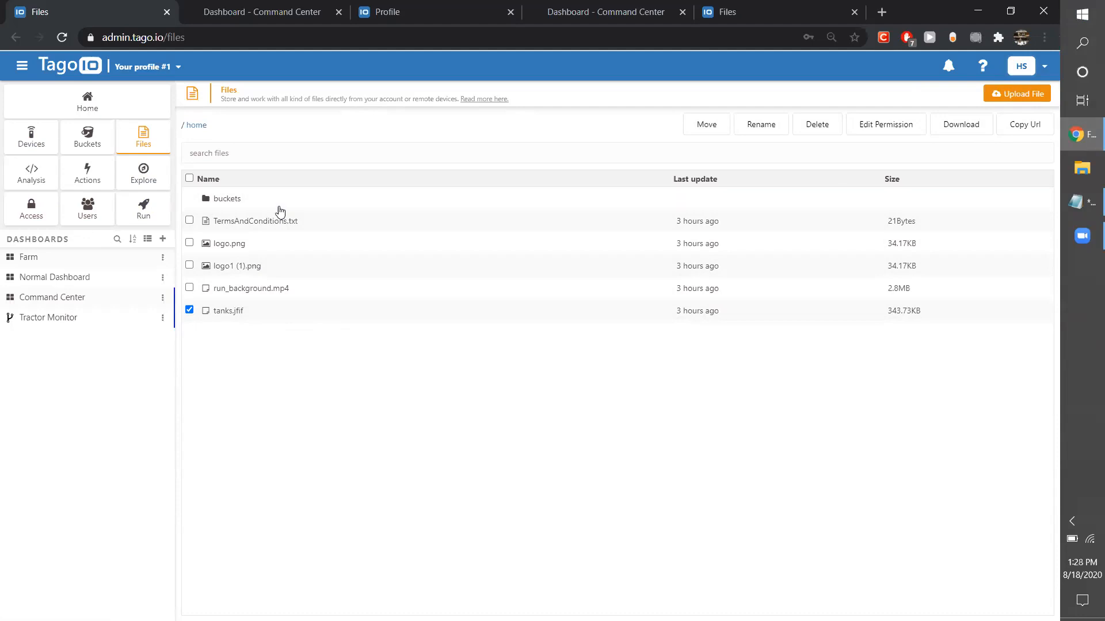
{"action": "left_click", "coordinate": [194, 315]}
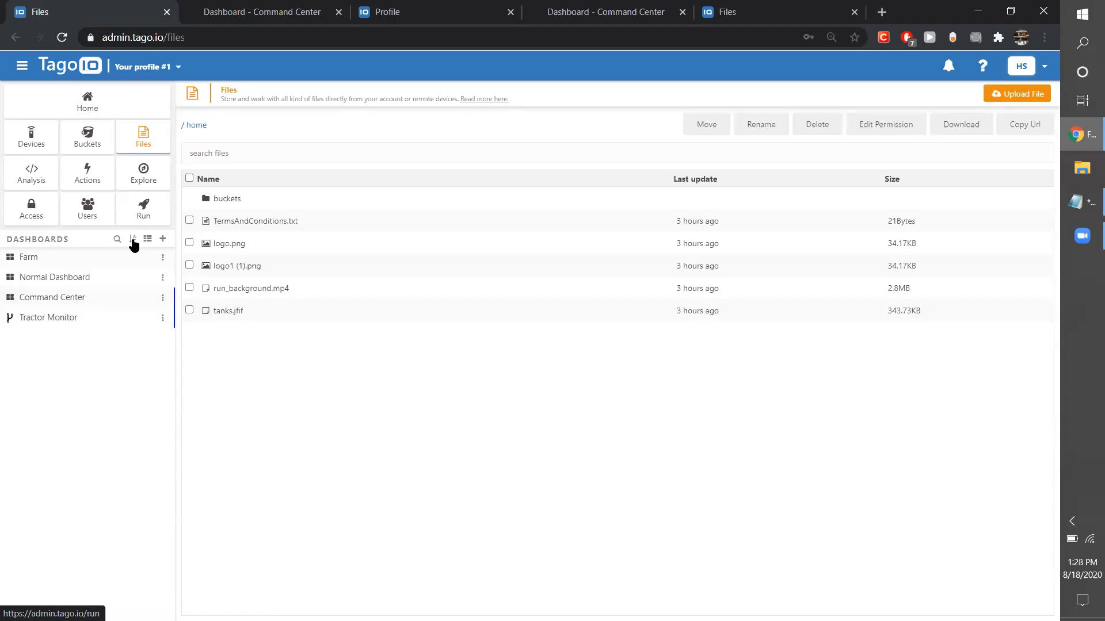
Review the signup fields in the Run's Signup Page settings and set the signup method to Disabled.
{"action": "left_click", "coordinate": [145, 205]}
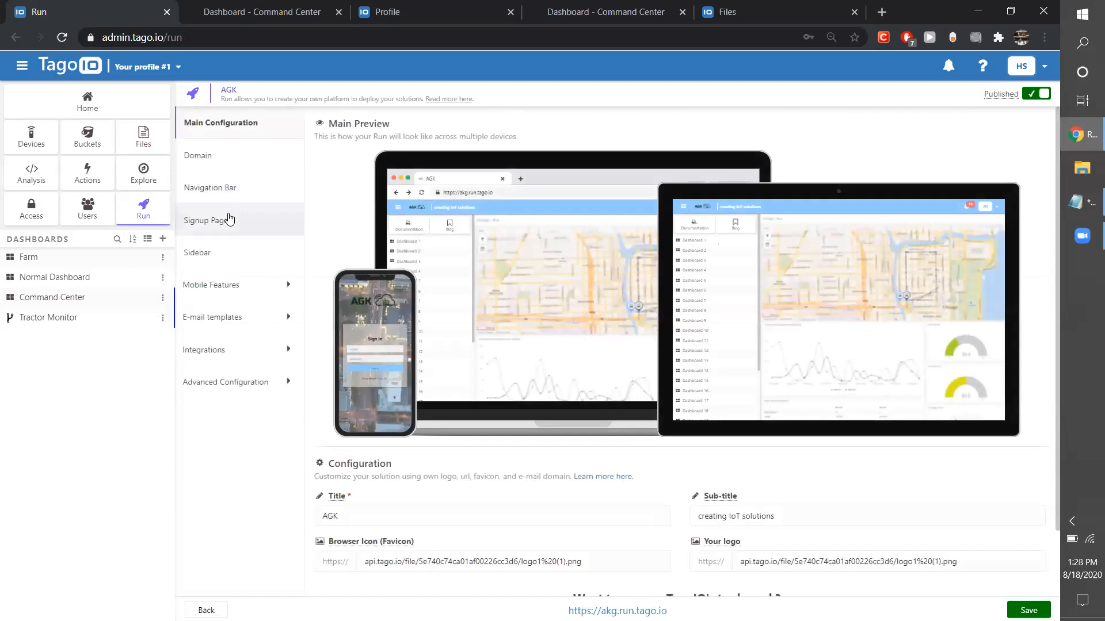
{"action": "left_click", "coordinate": [229, 219]}
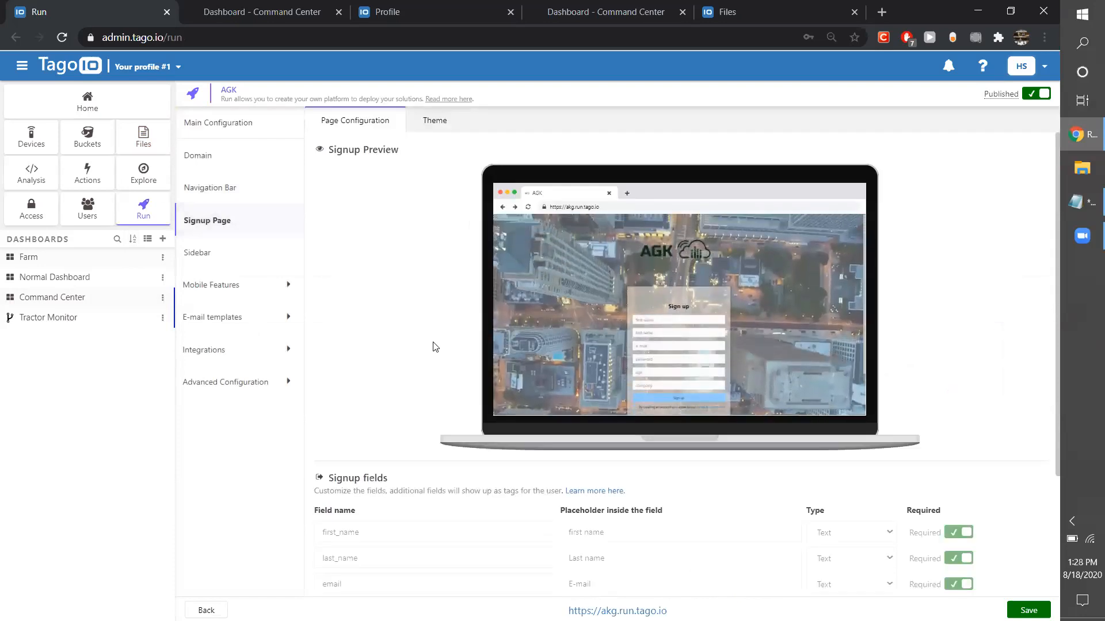
{"action": "scroll", "coordinate": [436, 347], "scroll_direction": "down", "scroll_amount": 3}
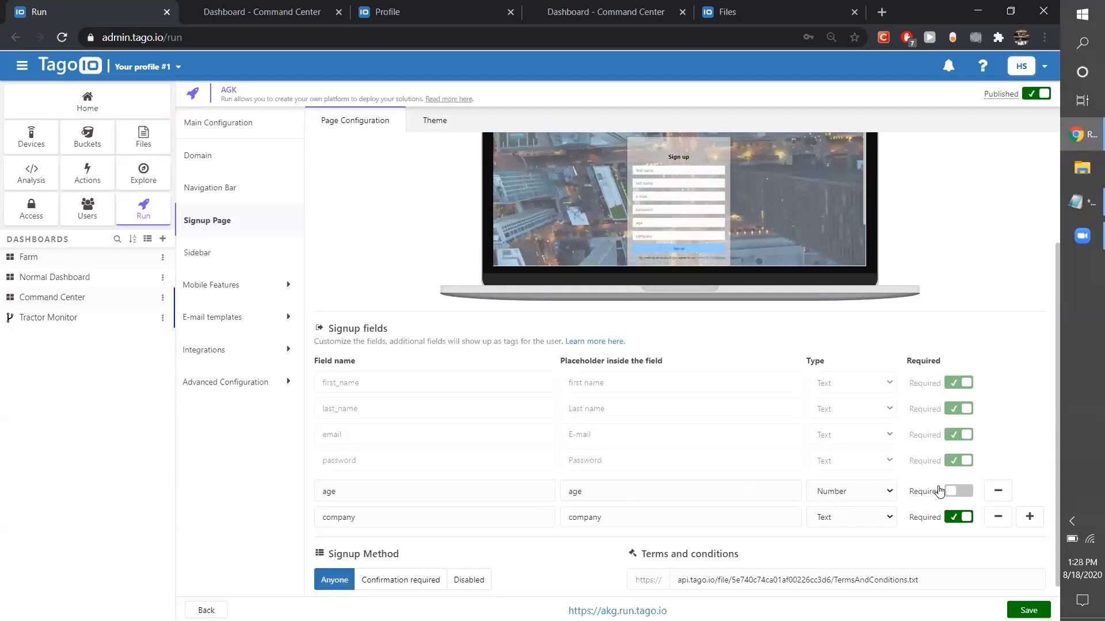
{"action": "scroll", "coordinate": [659, 532], "scroll_direction": "down", "scroll_amount": 1}
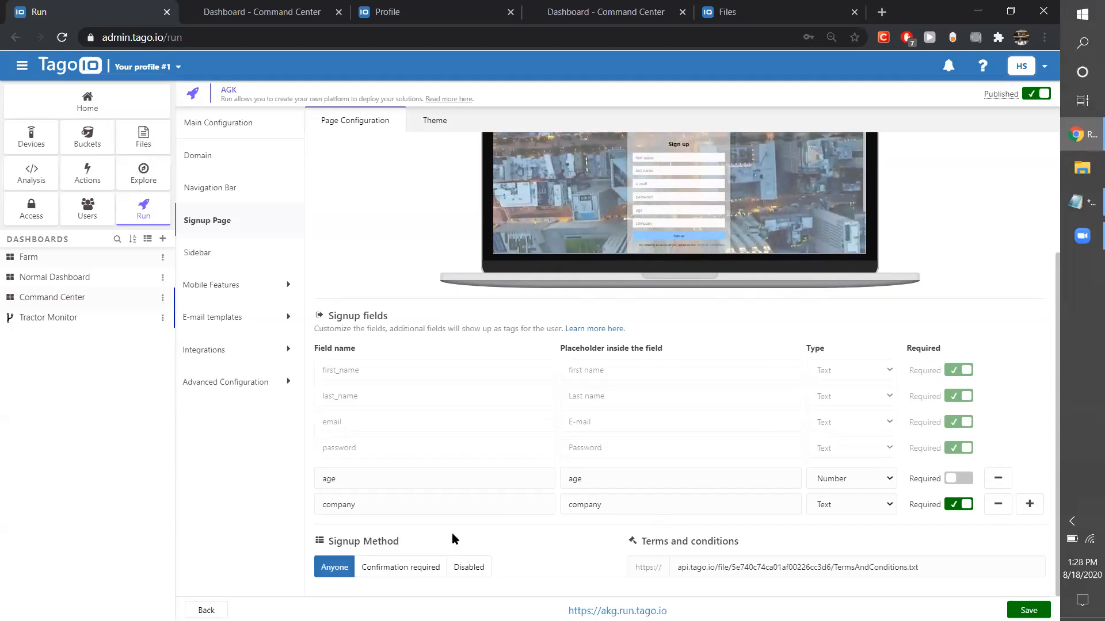
{"action": "left_click", "coordinate": [394, 567]}
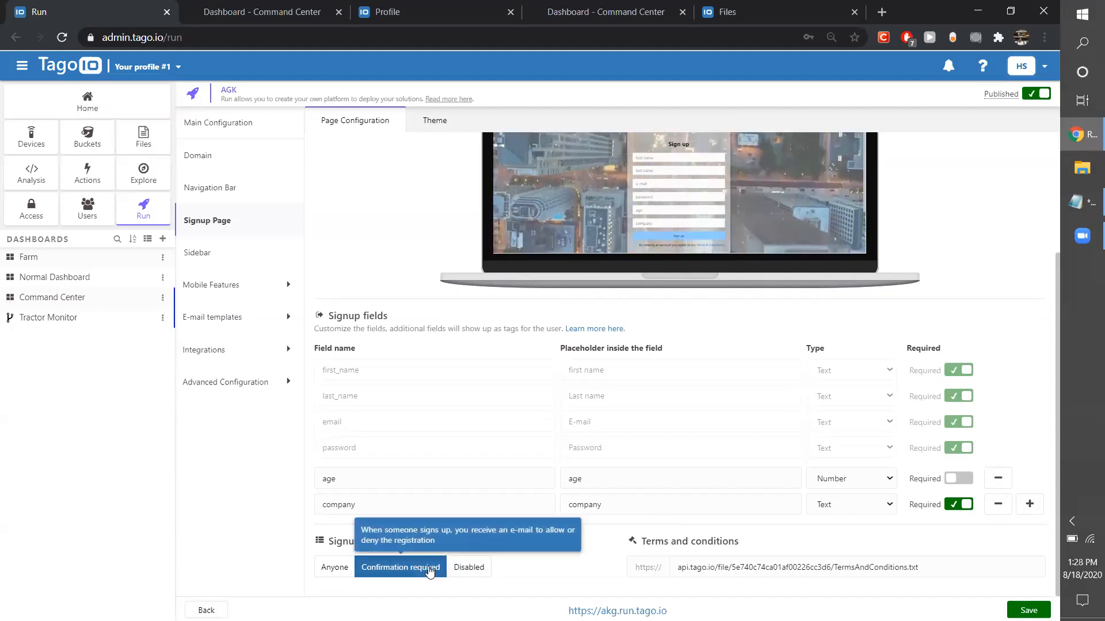
{"action": "left_click", "coordinate": [469, 567]}
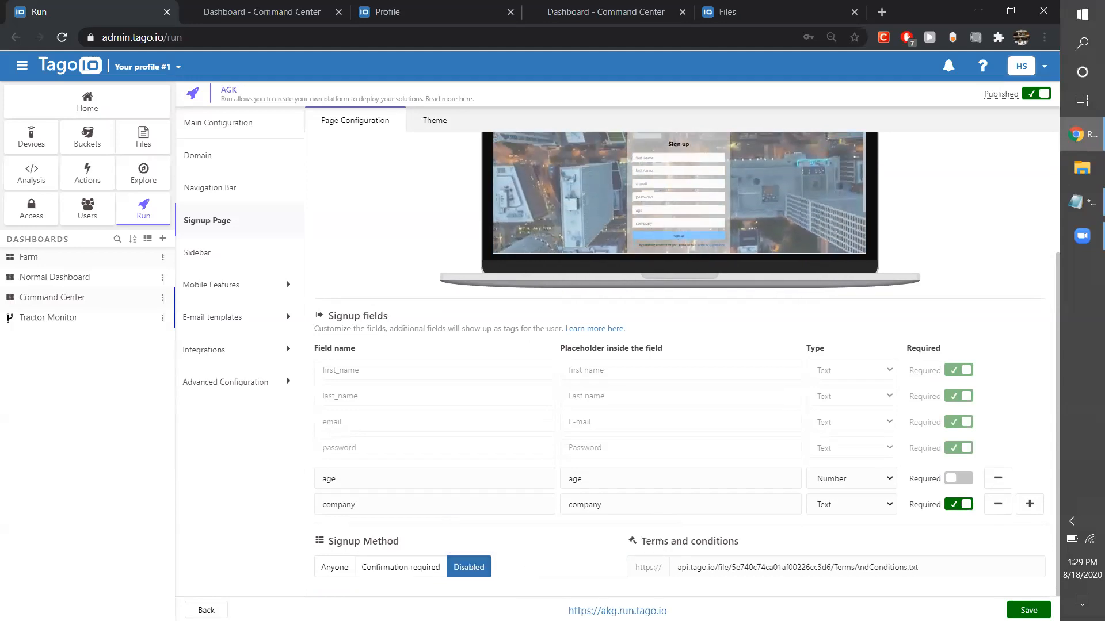
View the Run site's sign-in page in an incognito window before deploying the signup change.
{"action": "right_click", "coordinate": [646, 611]}
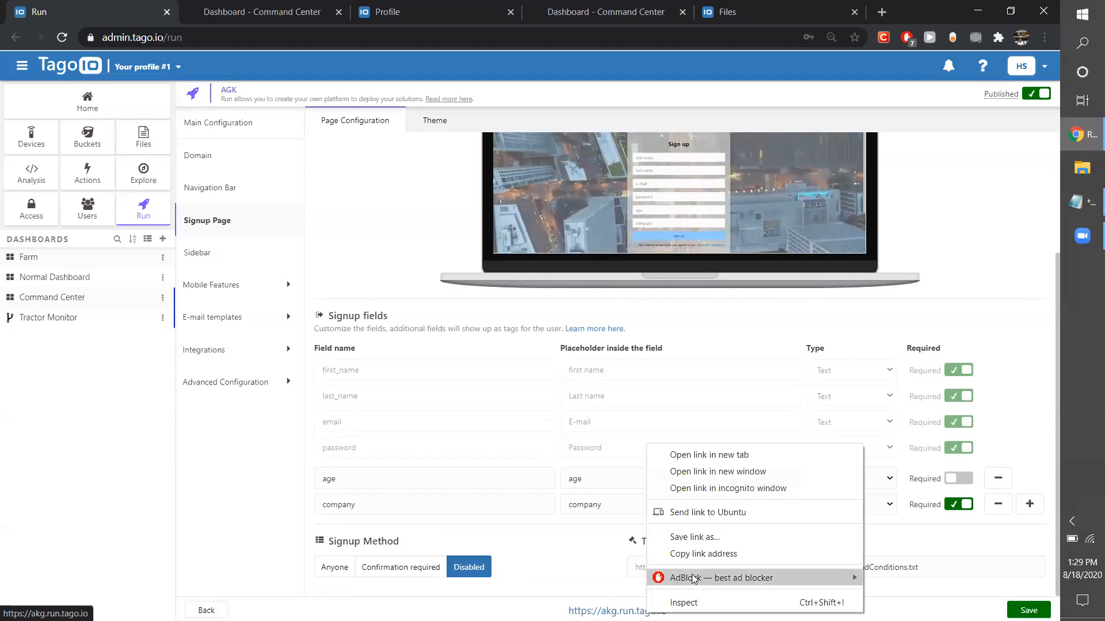
{"action": "left_click", "coordinate": [686, 490]}
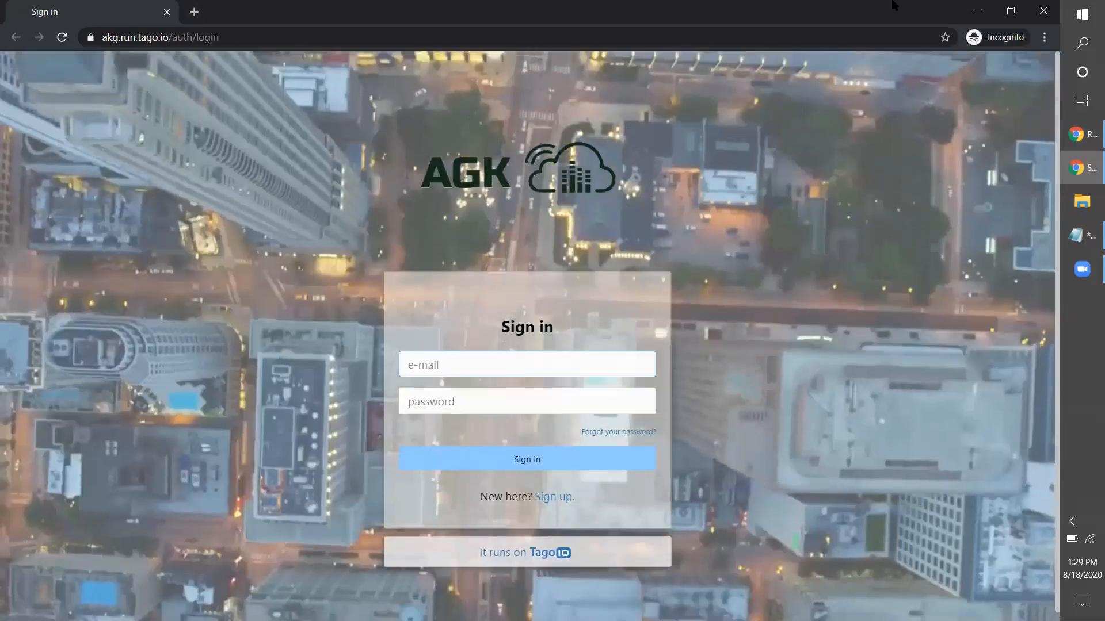
{"action": "key", "text": "alt+Tab"}
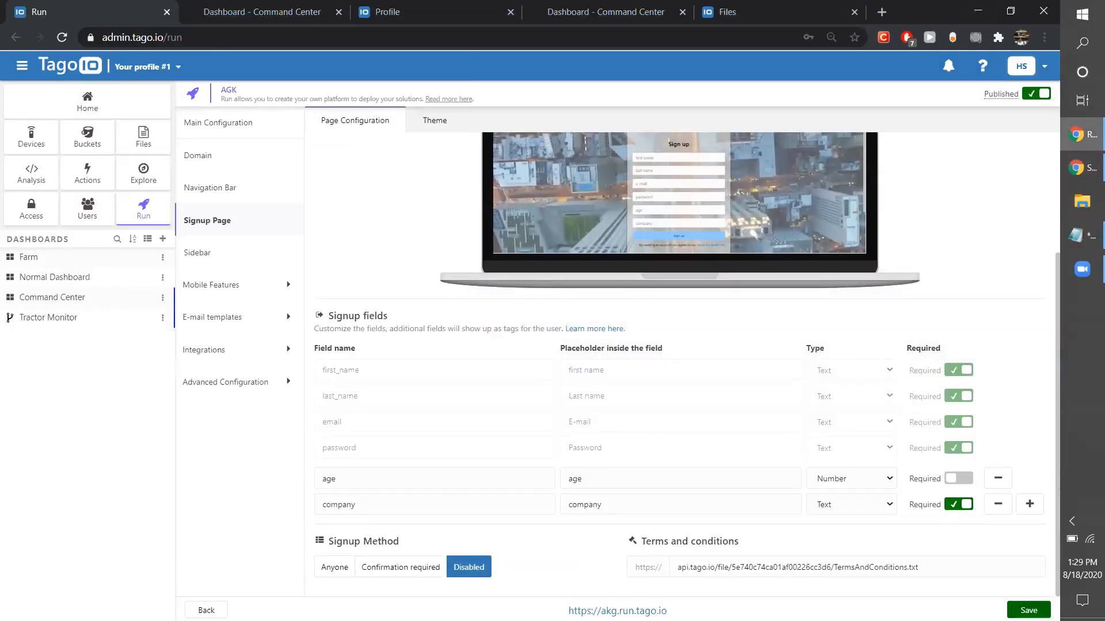
Save and deploy the Disabled signup method, and check the sign-in page again in a fresh incognito tab.
{"action": "left_click", "coordinate": [1028, 610]}
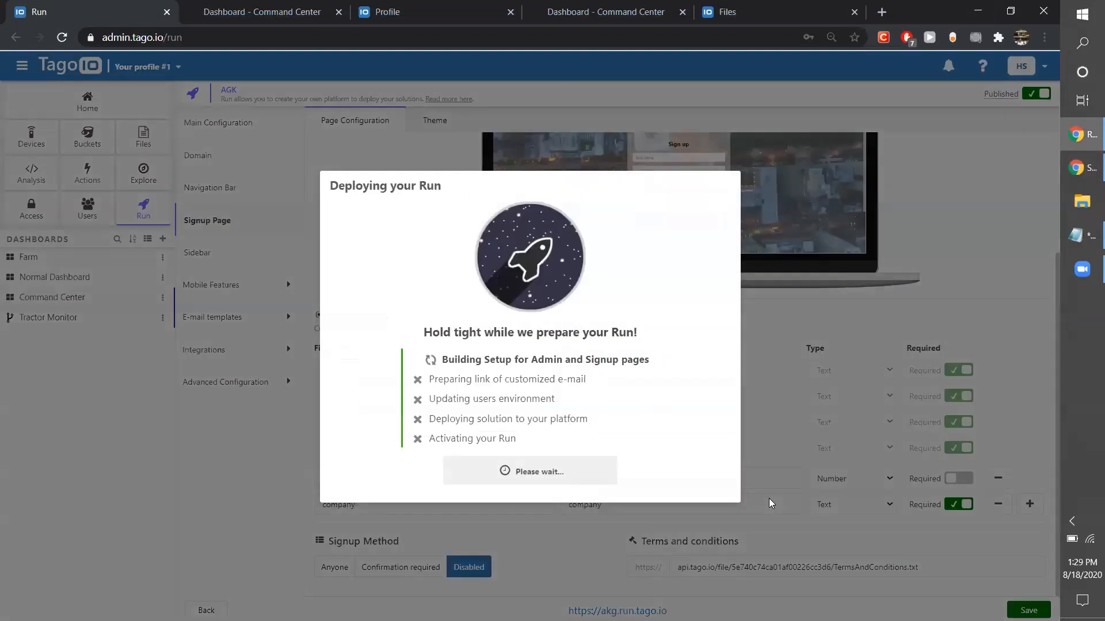
{"action": "left_click", "coordinate": [512, 473]}
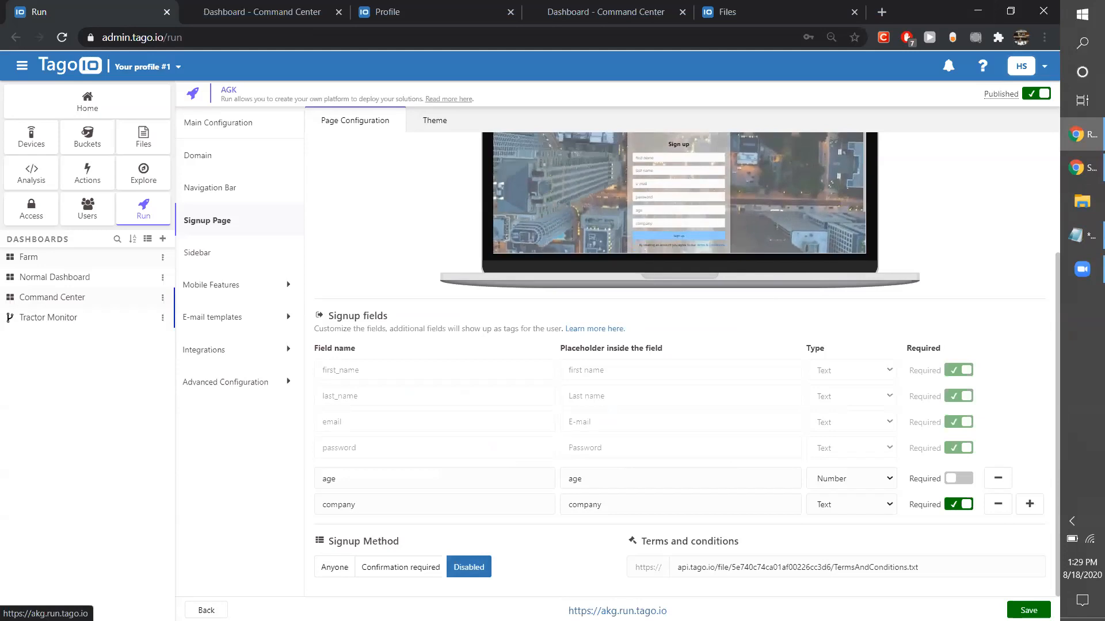
{"action": "right_click", "coordinate": [611, 610]}
{"action": "left_click", "coordinate": [643, 485]}
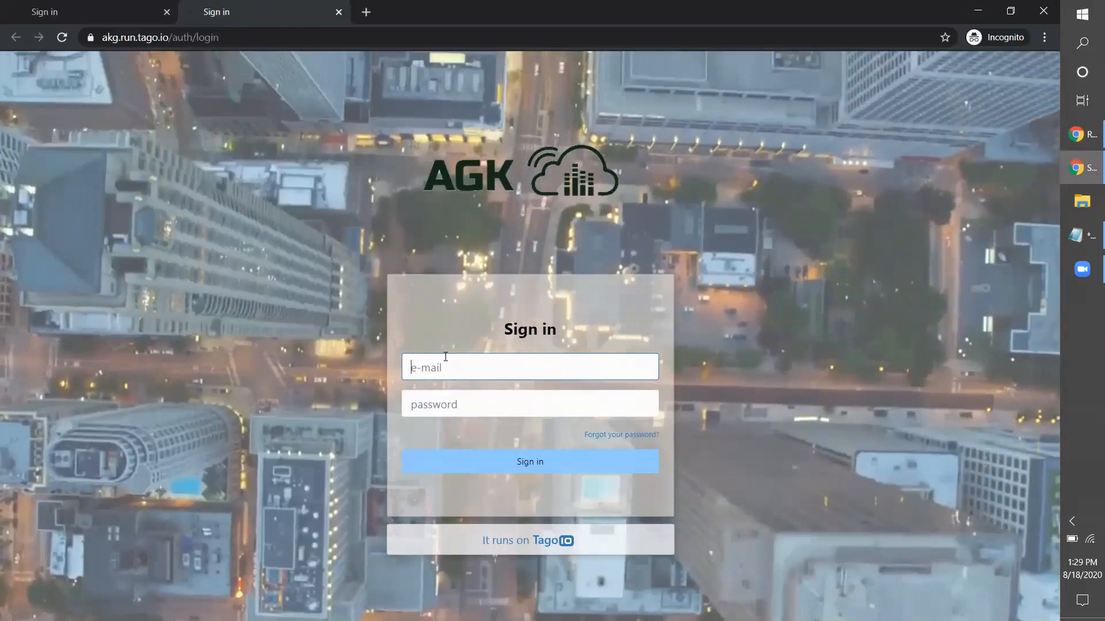
{"action": "left_click", "coordinate": [446, 364]}
{"action": "left_click", "coordinate": [467, 331]}
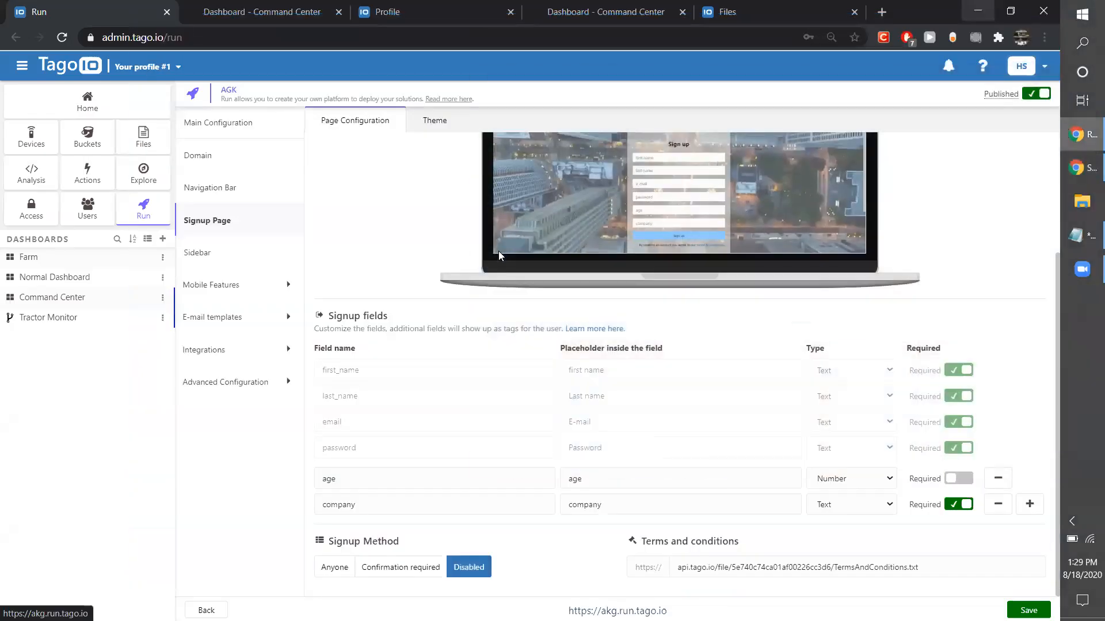
Change the signup method to Confirmation required and deploy the Run.
{"action": "left_click", "coordinate": [403, 567]}
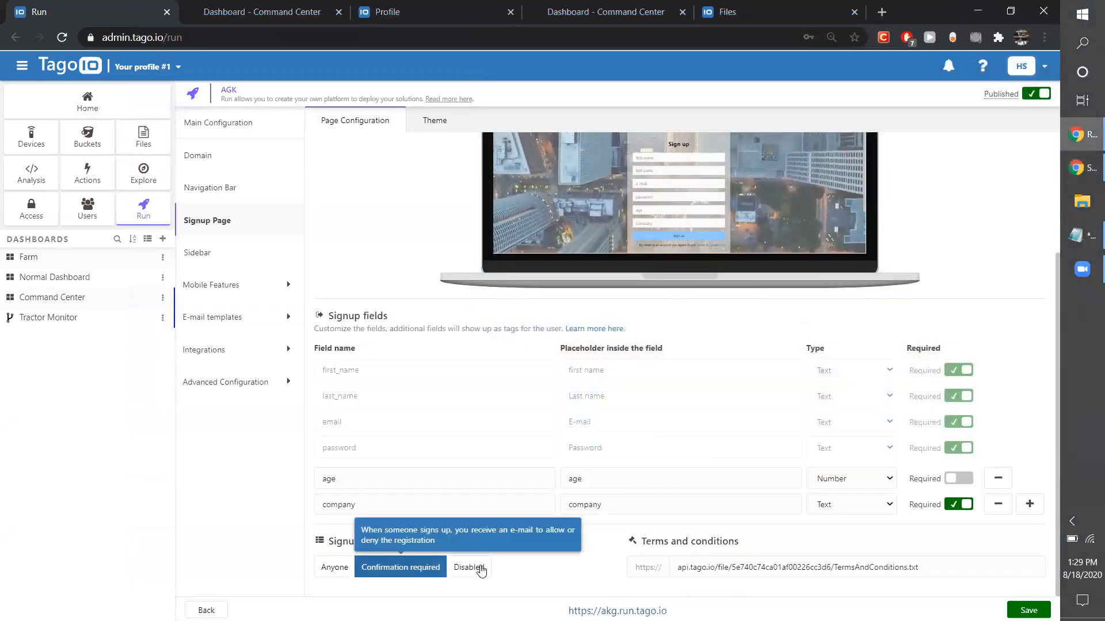
{"action": "left_click", "coordinate": [1028, 610]}
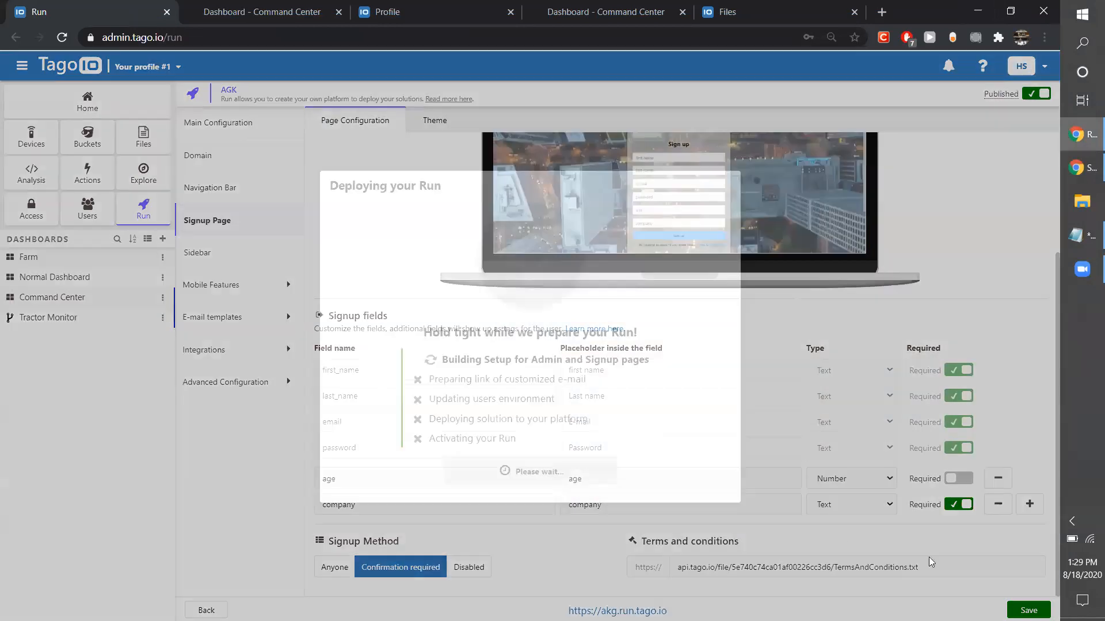
{"action": "left_click", "coordinate": [518, 473]}
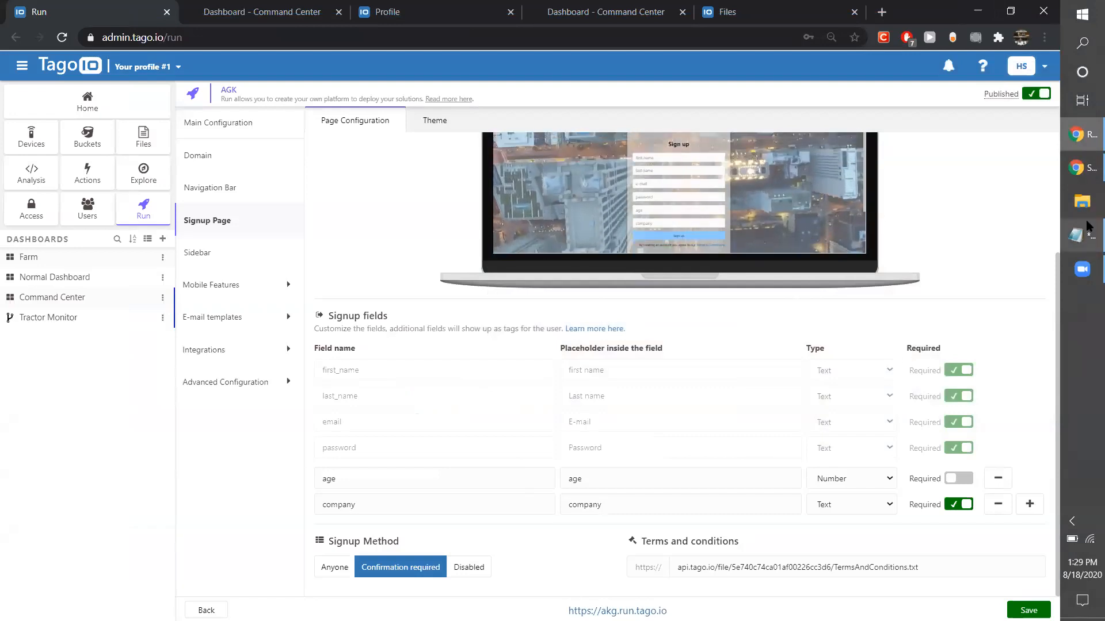
Reload the incognito sign-in page and examine its sign-up form with the age and company fields.
{"action": "left_click", "coordinate": [1074, 170]}
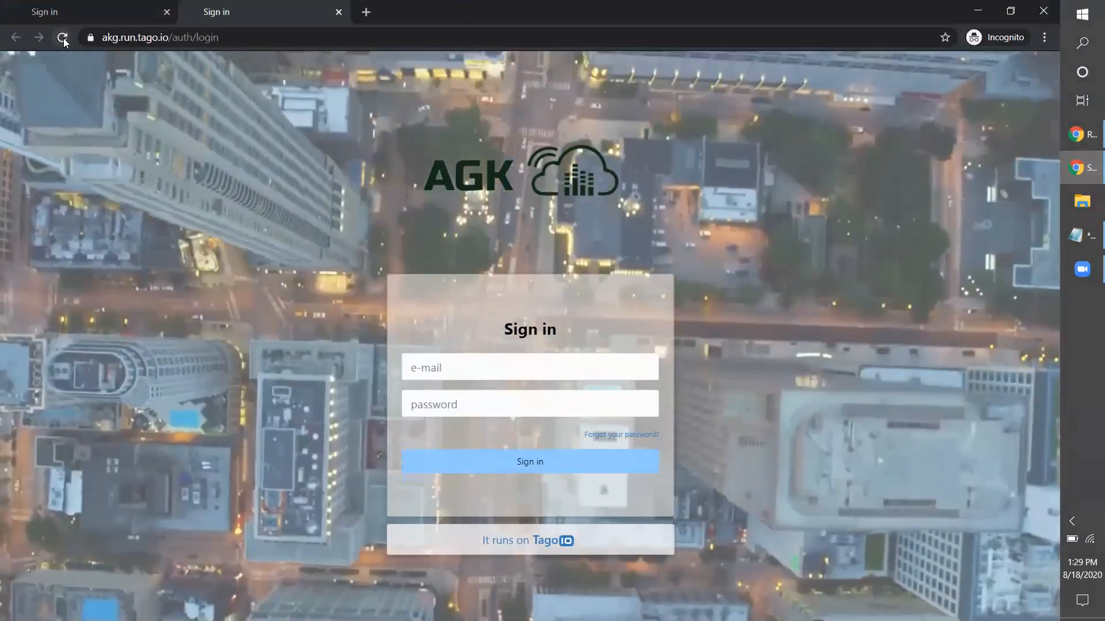
{"action": "left_click", "coordinate": [63, 38]}
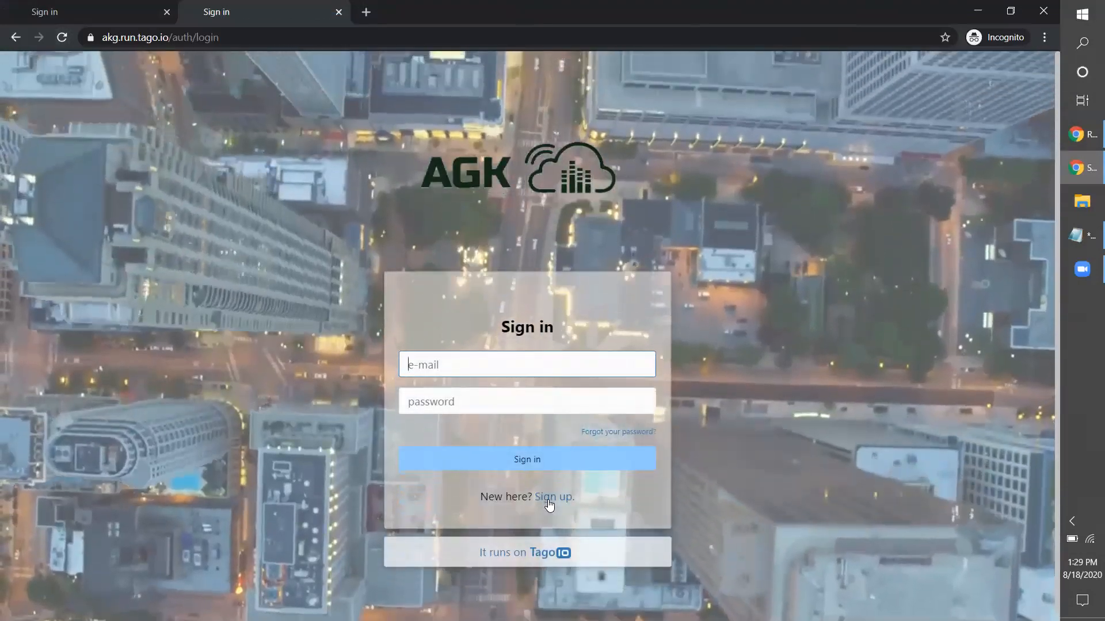
{"action": "left_click", "coordinate": [547, 498]}
{"action": "scroll", "coordinate": [546, 495], "scroll_direction": "down", "scroll_amount": 2}
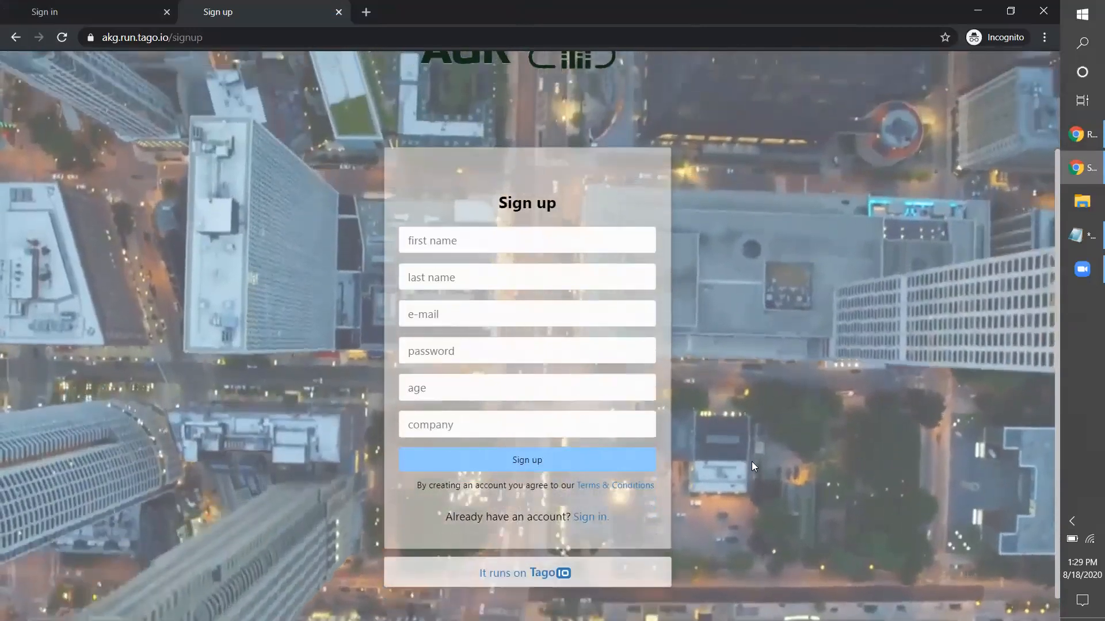
{"action": "scroll", "coordinate": [751, 461], "scroll_direction": "up", "scroll_amount": 2}
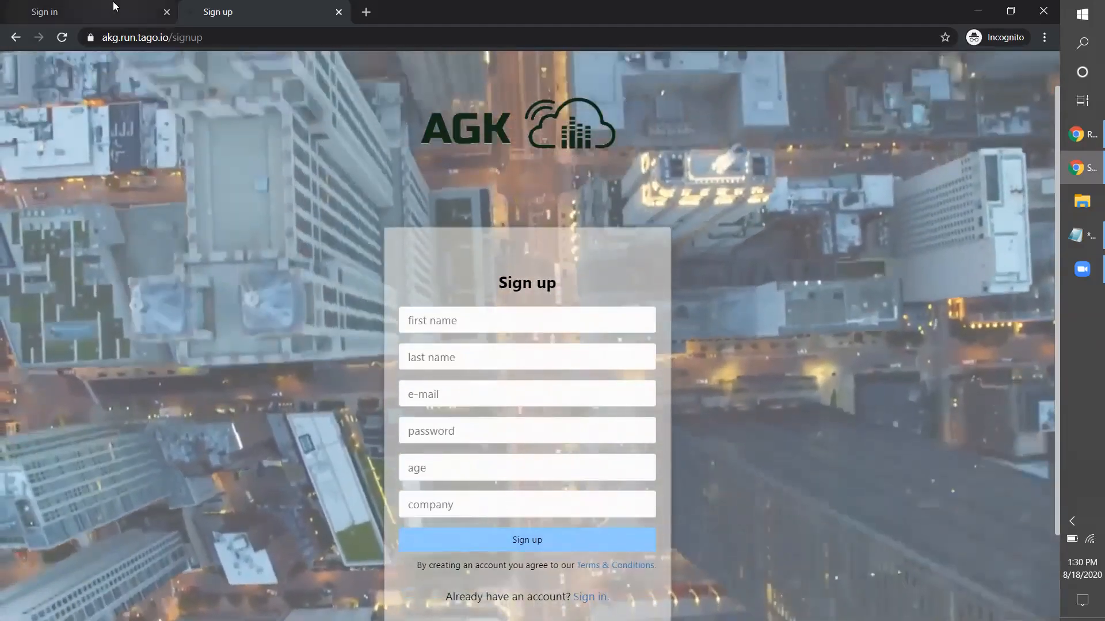
{"action": "left_click", "coordinate": [147, 9]}
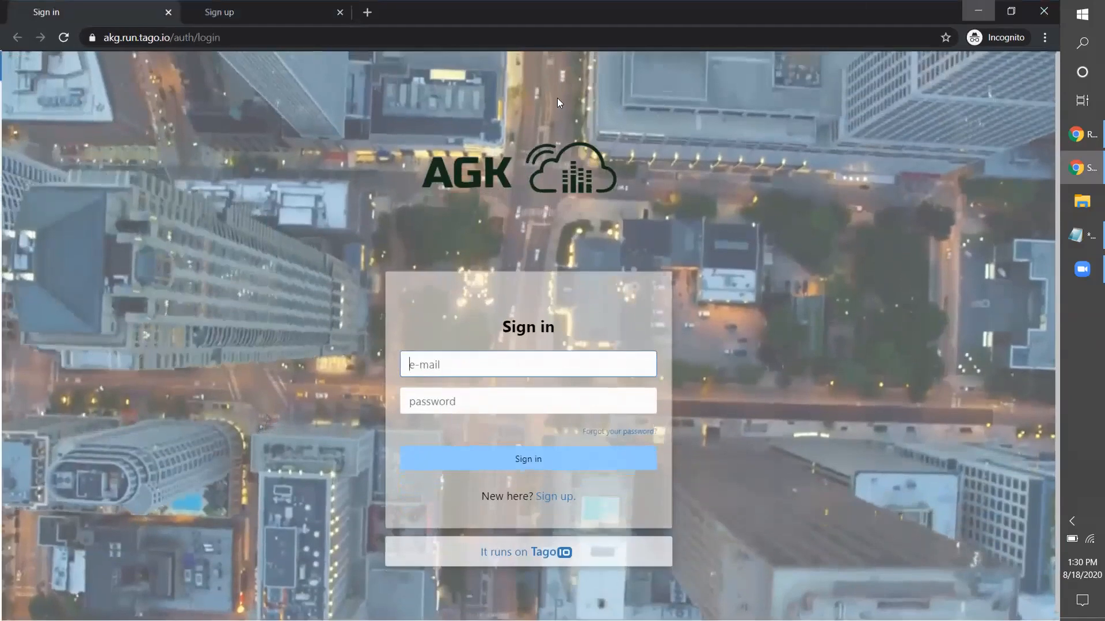
Return to the Run's signup page settings, add a blank signup field and view its available field types.
{"action": "left_click", "coordinate": [977, 11]}
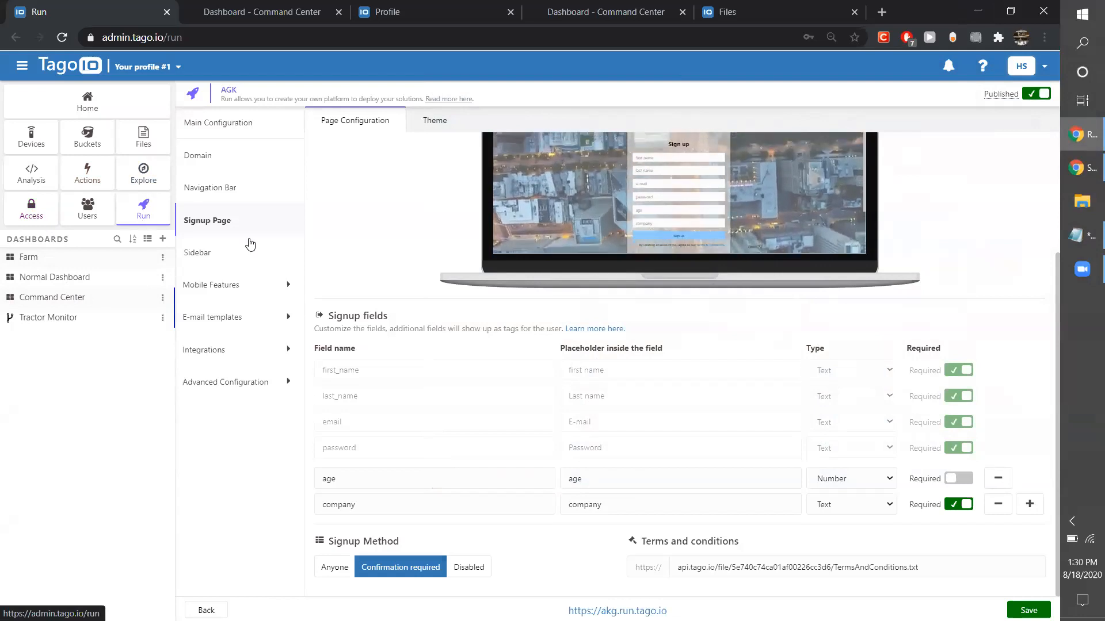
{"action": "left_click", "coordinate": [1028, 506]}
{"action": "left_click", "coordinate": [871, 536]}
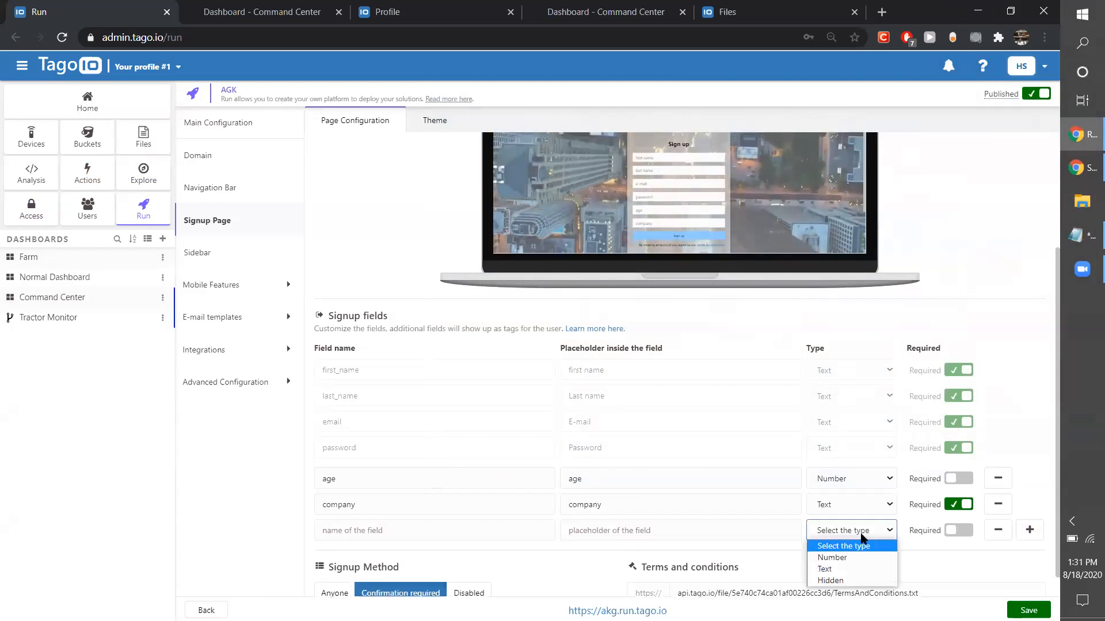
{"action": "left_click", "coordinate": [862, 538]}
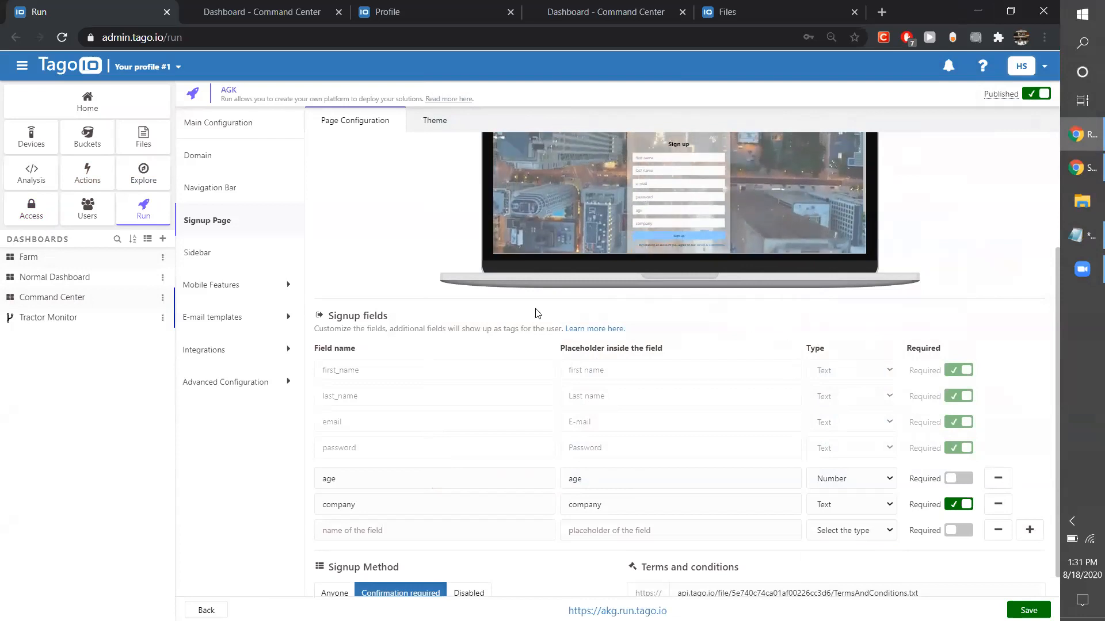
Go from the Run's domain settings to the profile settings and open the Custom Domain & Whitelabel add-on.
{"action": "left_click", "coordinate": [203, 163]}
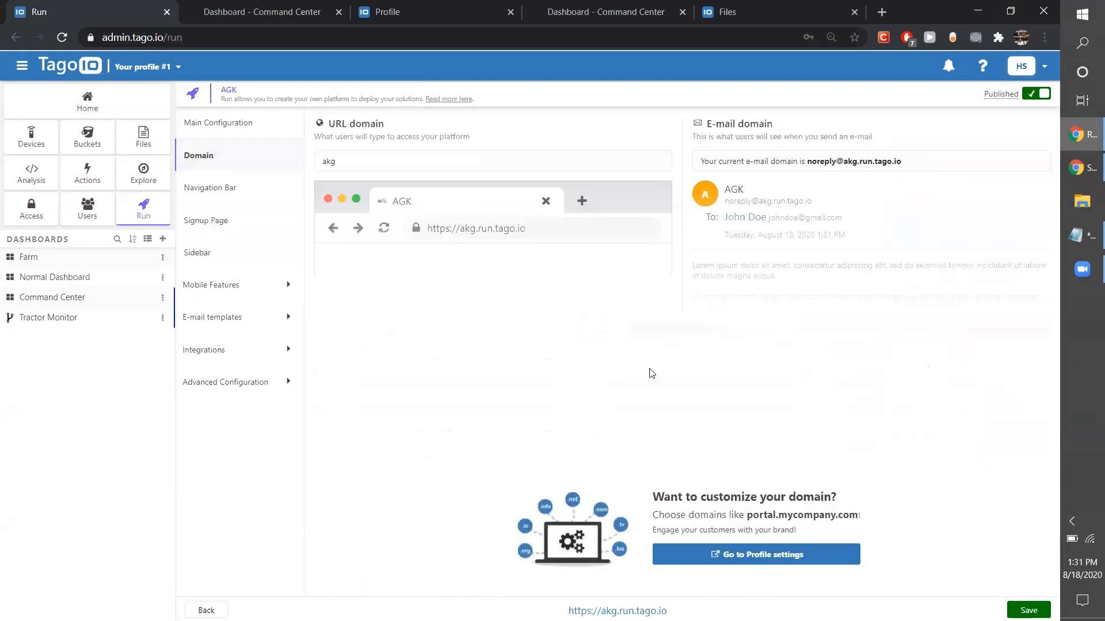
{"action": "left_click", "coordinate": [735, 556]}
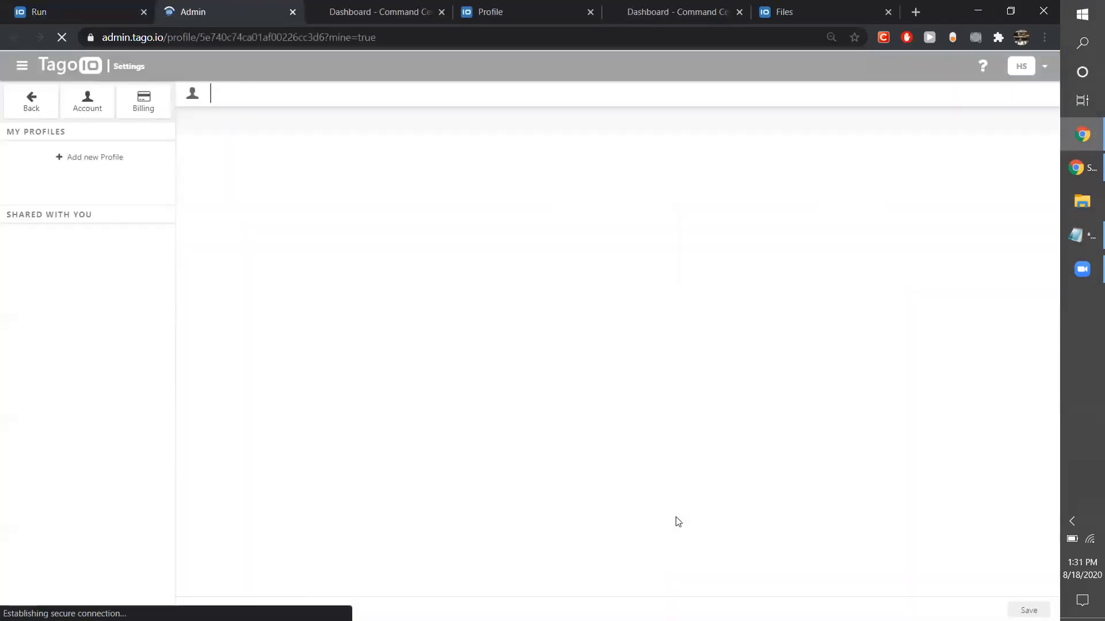
{"action": "scroll", "coordinate": [678, 522], "scroll_direction": "down", "scroll_amount": 2}
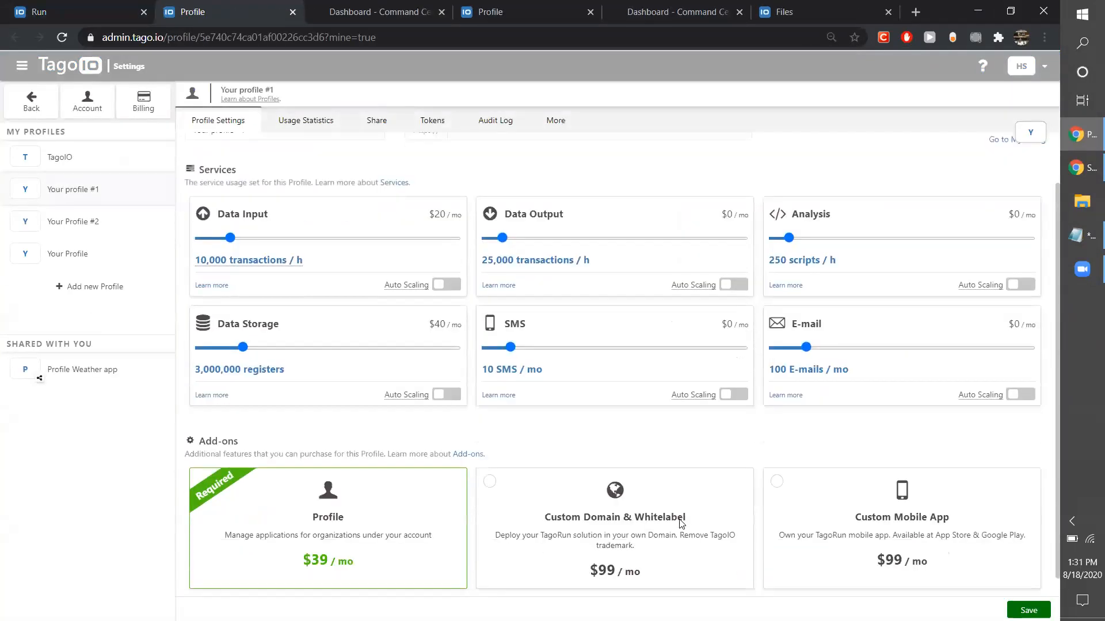
{"action": "left_click", "coordinate": [490, 465]}
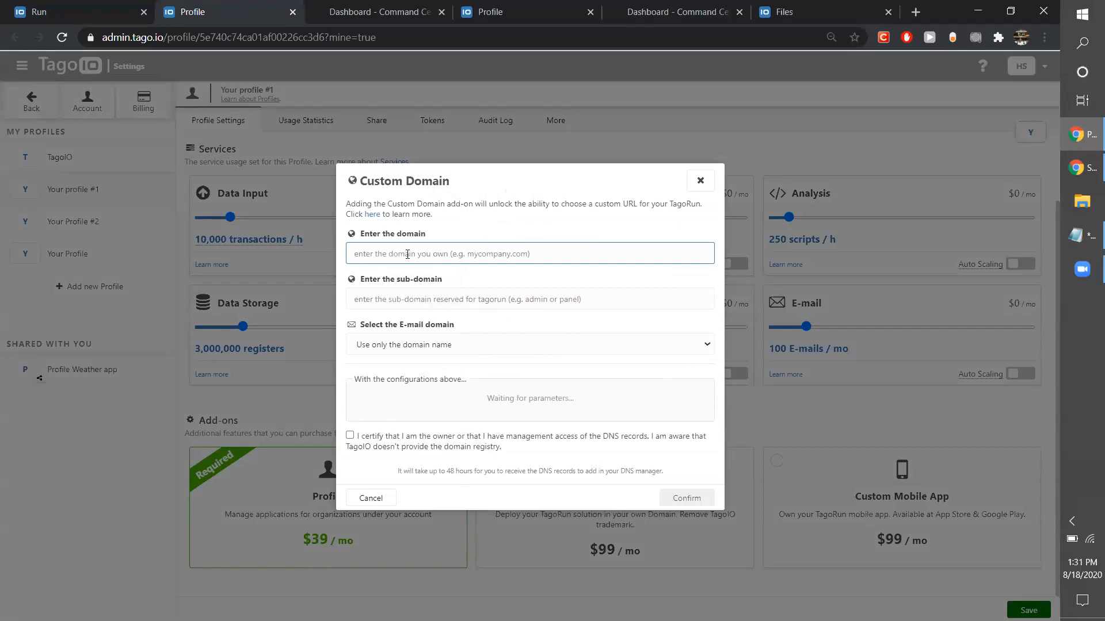
Try the domain mycompany.com with sub-domain portal and domain-name-only e-mail, certify DNS ownership, and close the custom domain setup without confirming.
{"action": "type", "text": "m"}
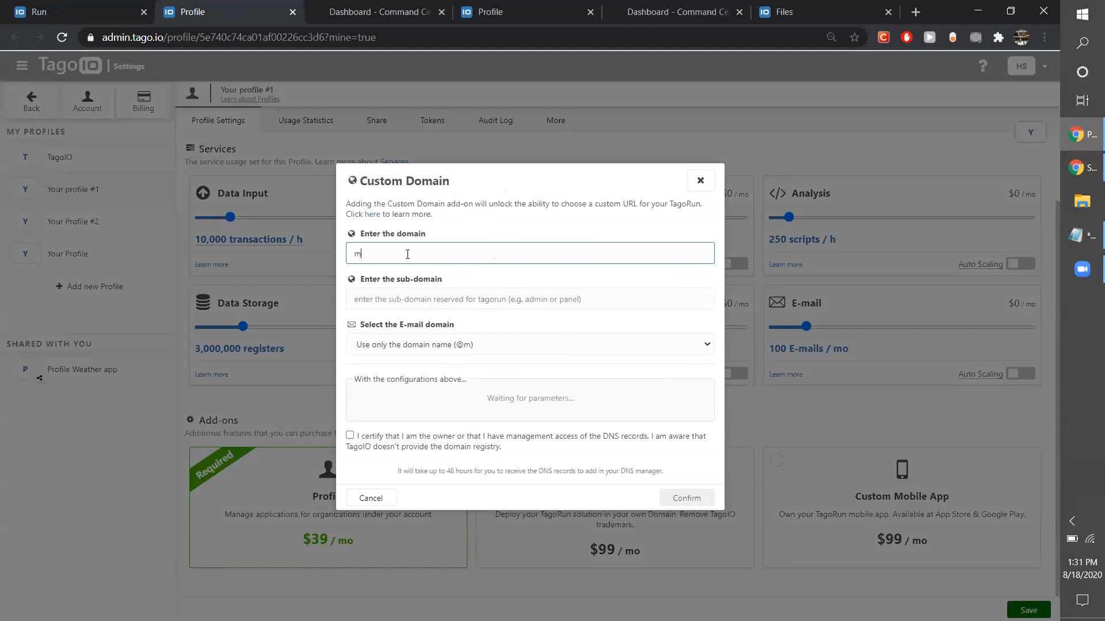
{"action": "type", "text": "ycompany.com"}
{"action": "left_click", "coordinate": [403, 295]}
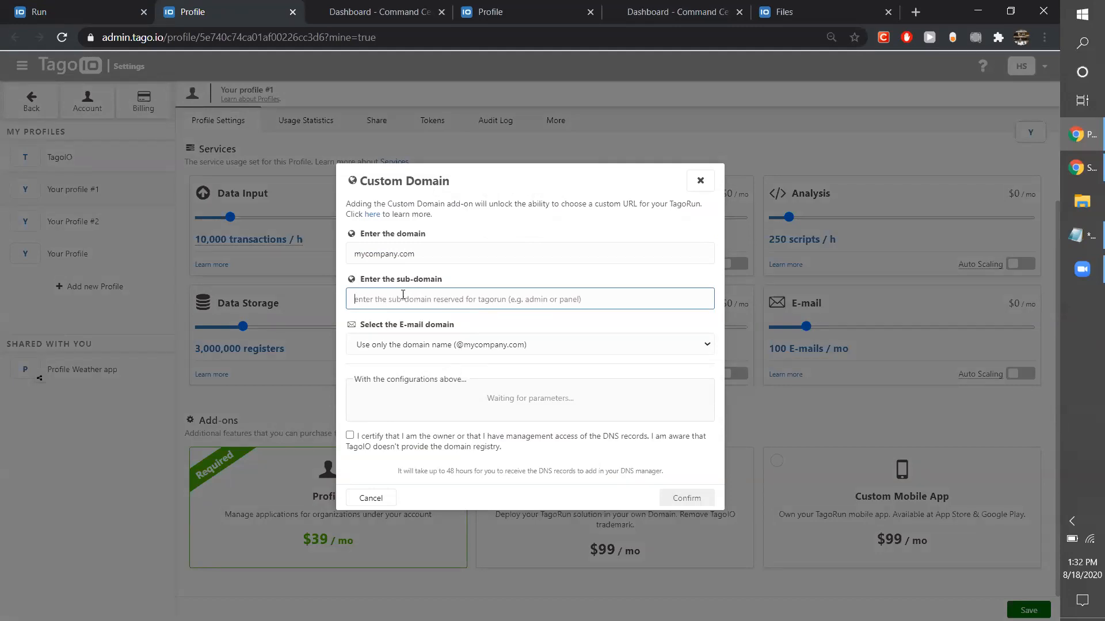
{"action": "type", "text": "portal"}
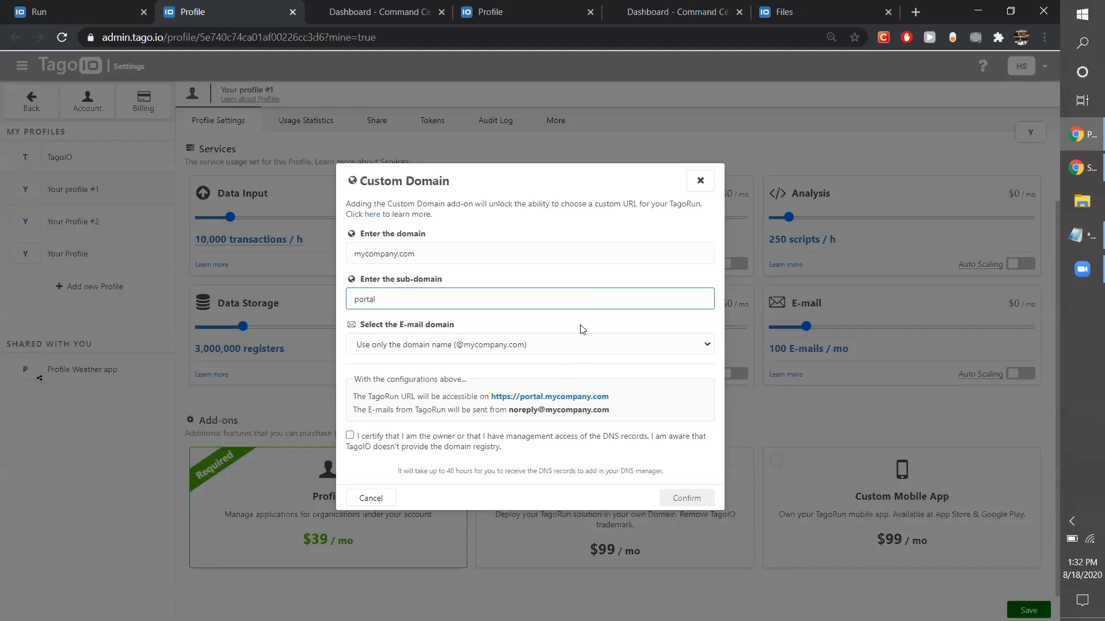
{"action": "left_click", "coordinate": [570, 345]}
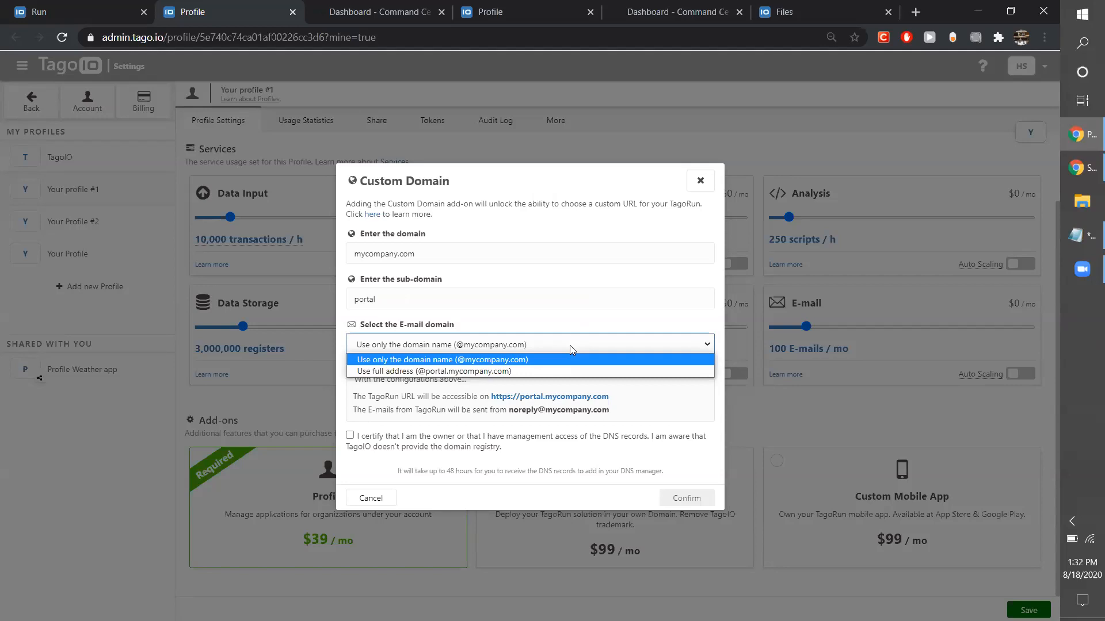
{"action": "left_click", "coordinate": [561, 363]}
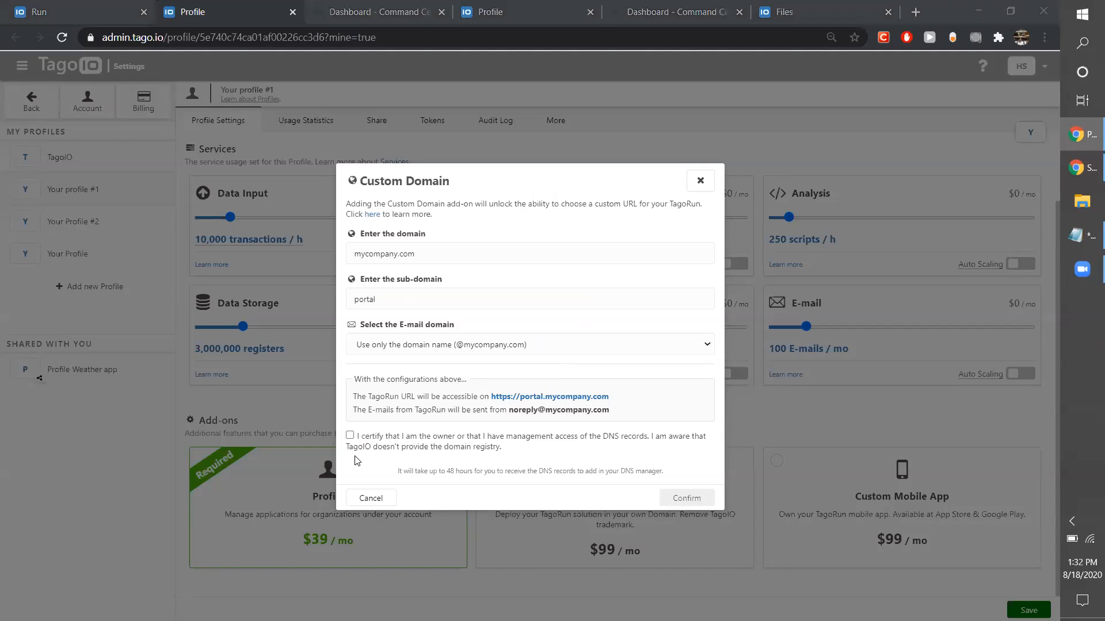
{"action": "left_click", "coordinate": [350, 436]}
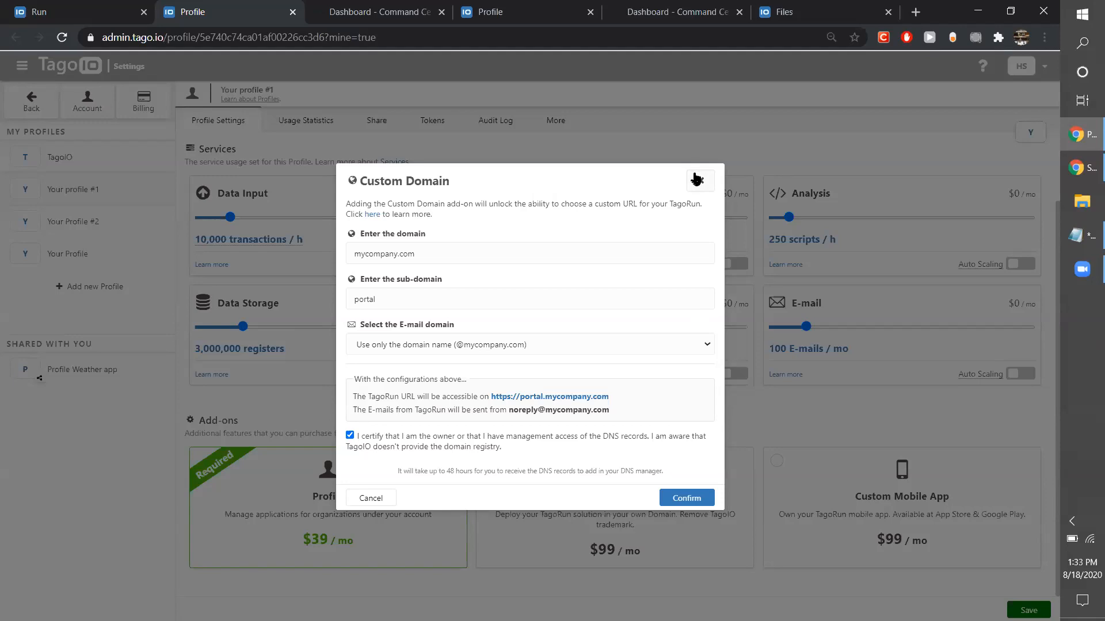
{"action": "left_click", "coordinate": [696, 180]}
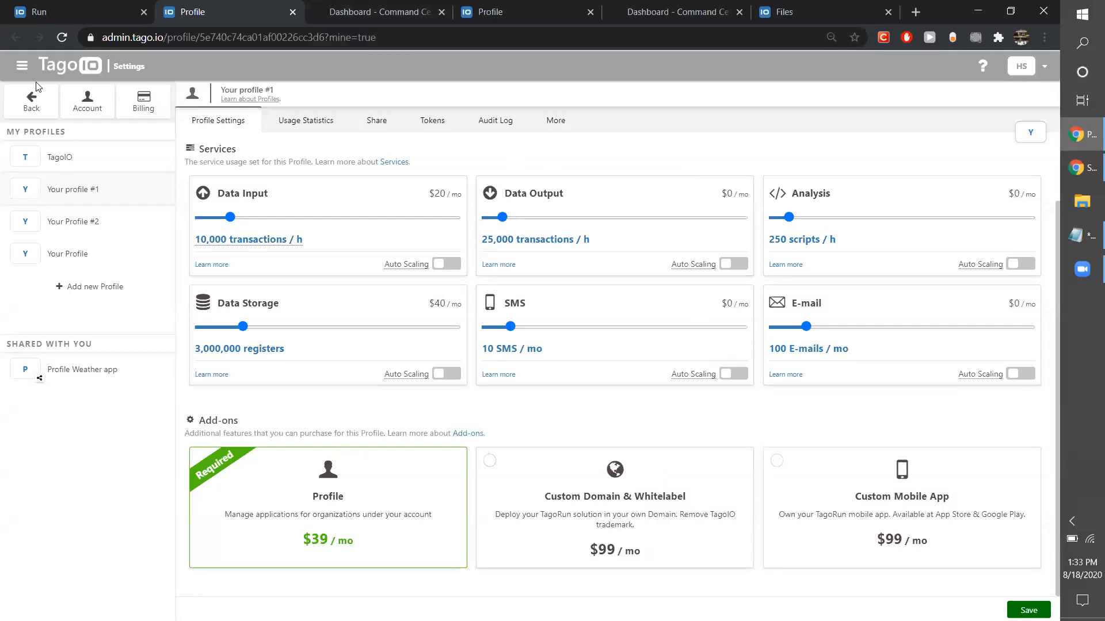
Return to the Run settings, discard the unsaved signup field change and open the user management list.
{"action": "left_click", "coordinate": [40, 11]}
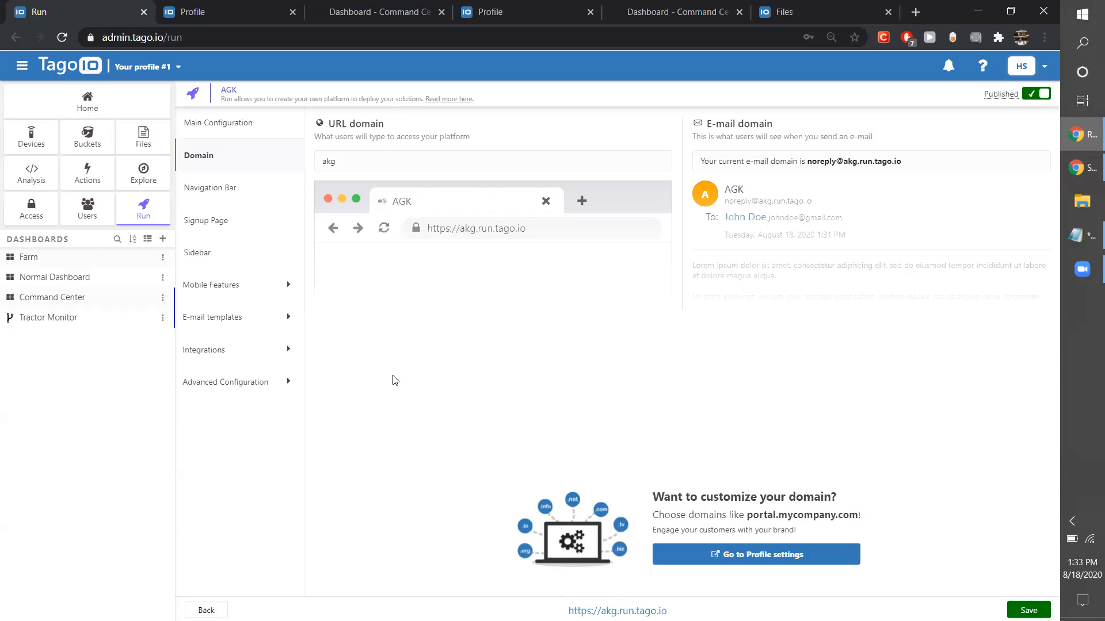
{"action": "left_click", "coordinate": [93, 219]}
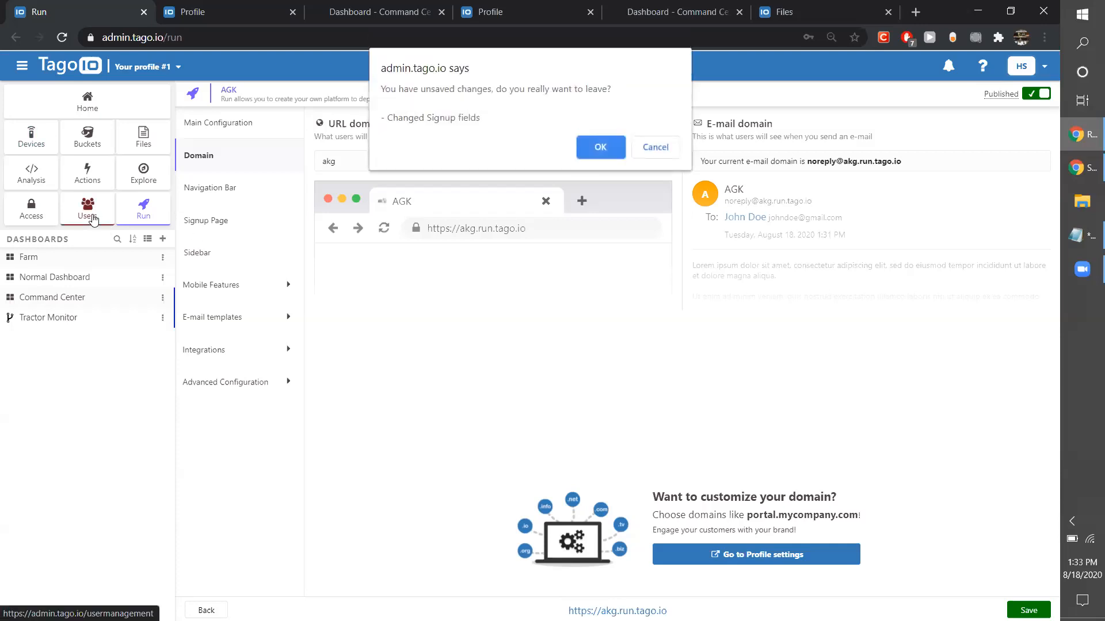
{"action": "left_click", "coordinate": [611, 156]}
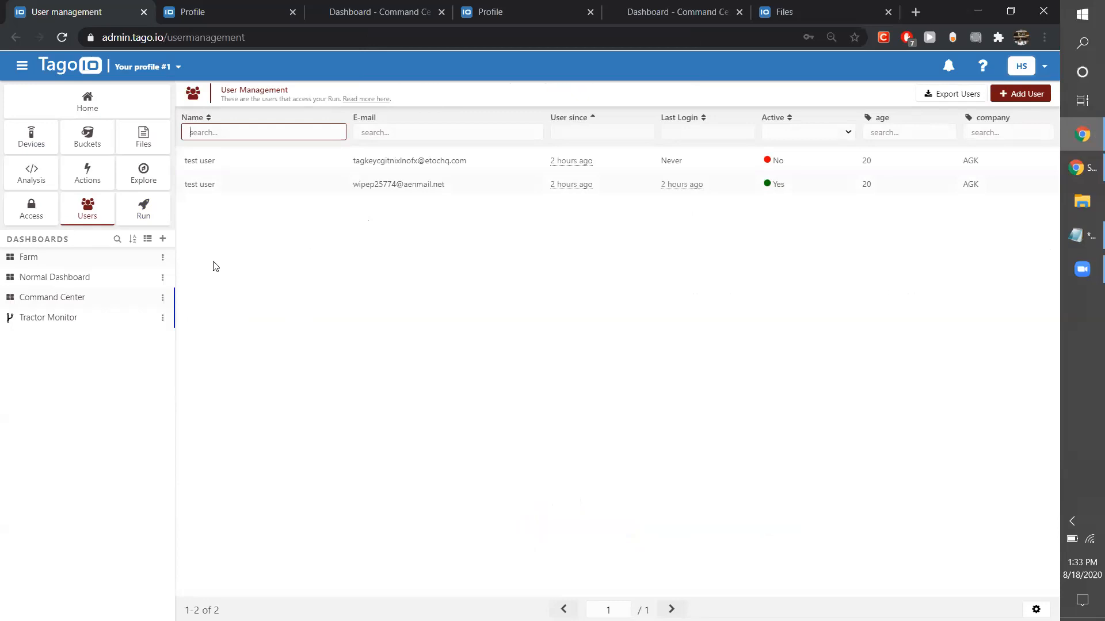
Set the Run user target field of the Run Policy to Tag Match and view the selectable tag keys without choosing one.
{"action": "left_click", "coordinate": [30, 211]}
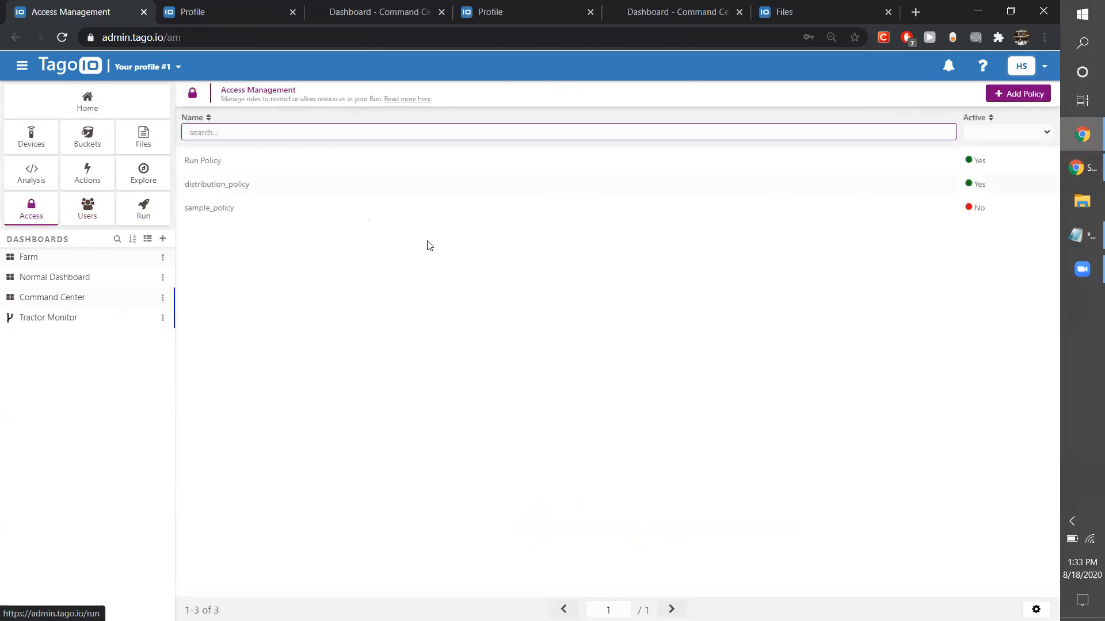
{"action": "left_click", "coordinate": [307, 164]}
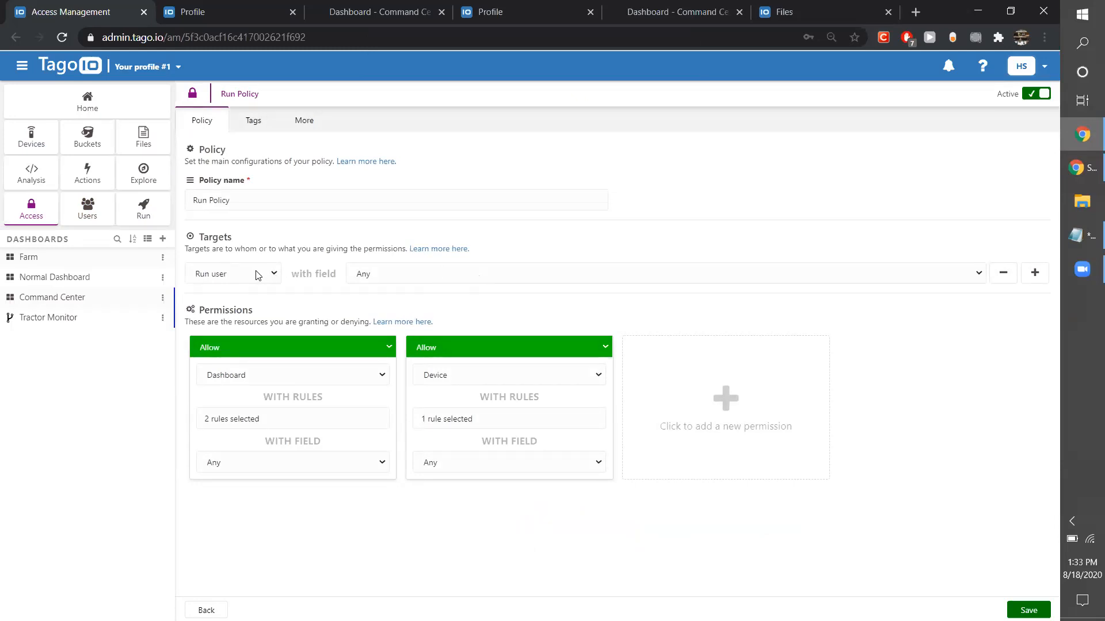
{"action": "left_click", "coordinate": [485, 276]}
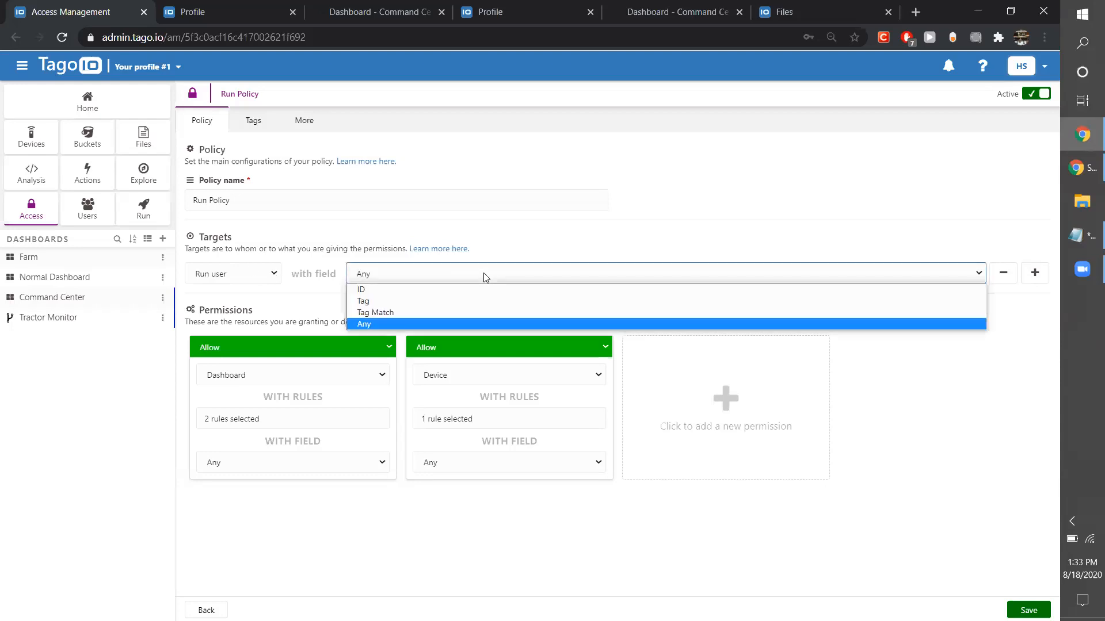
{"action": "left_click", "coordinate": [405, 317]}
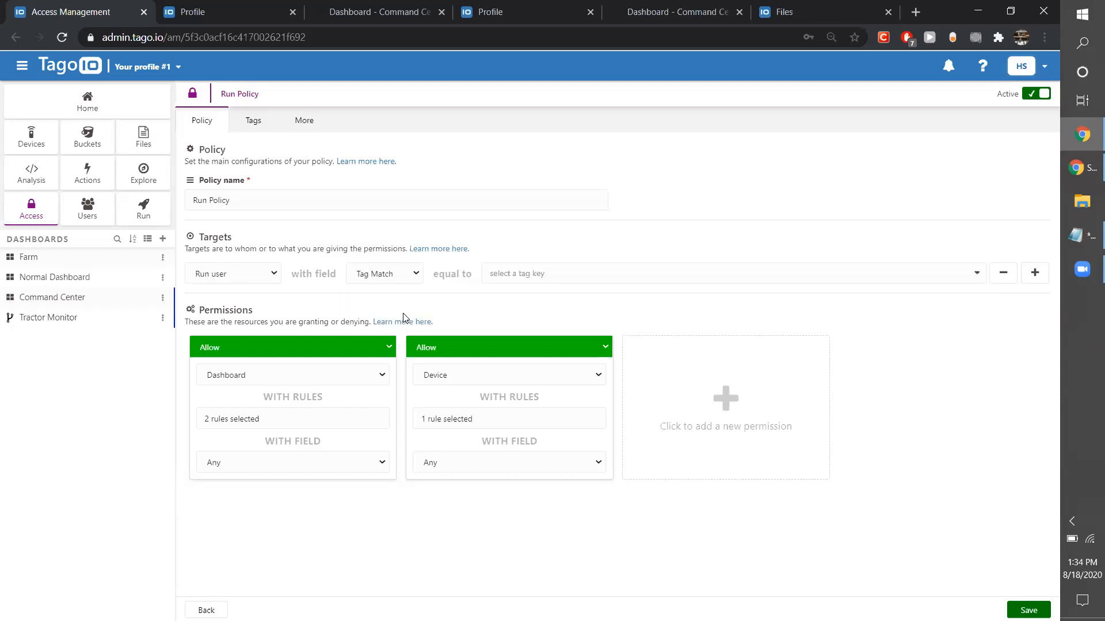
{"action": "left_click", "coordinate": [533, 275]}
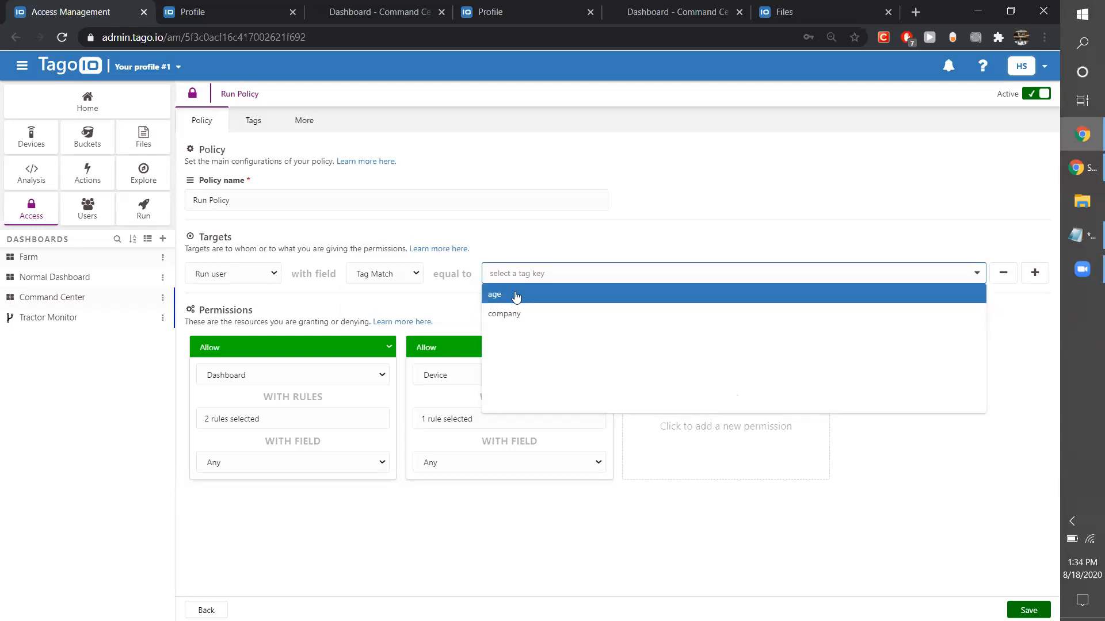
{"action": "left_click", "coordinate": [418, 313]}
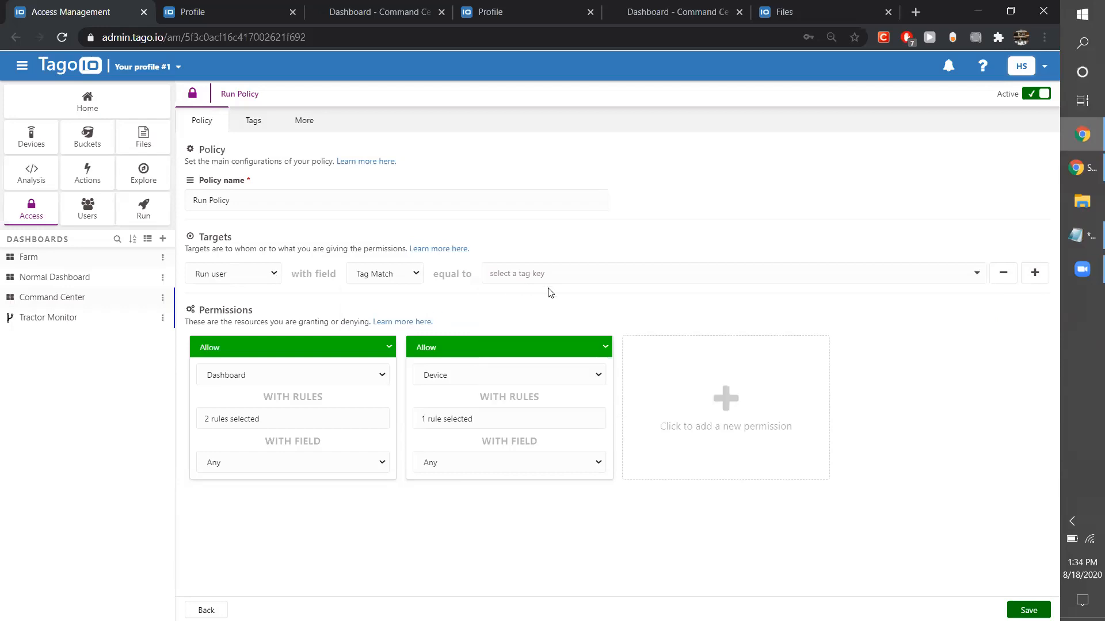
{"action": "left_click", "coordinate": [1082, 270]}
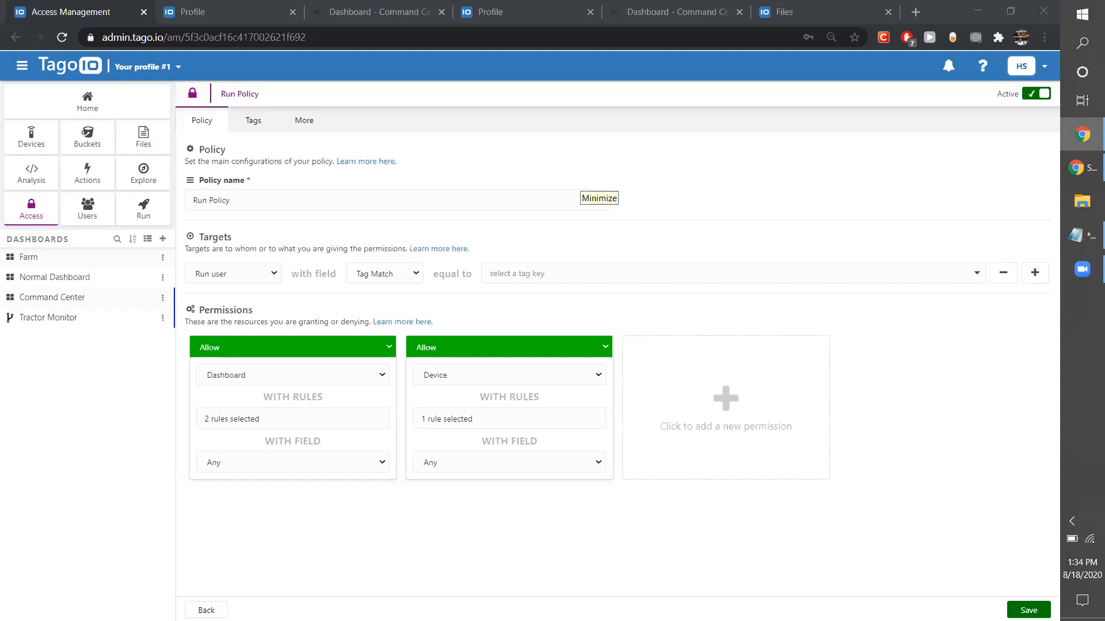
{"action": "mouse_move", "coordinate": [1085, 271]}
{"action": "left_click", "coordinate": [532, 5]}
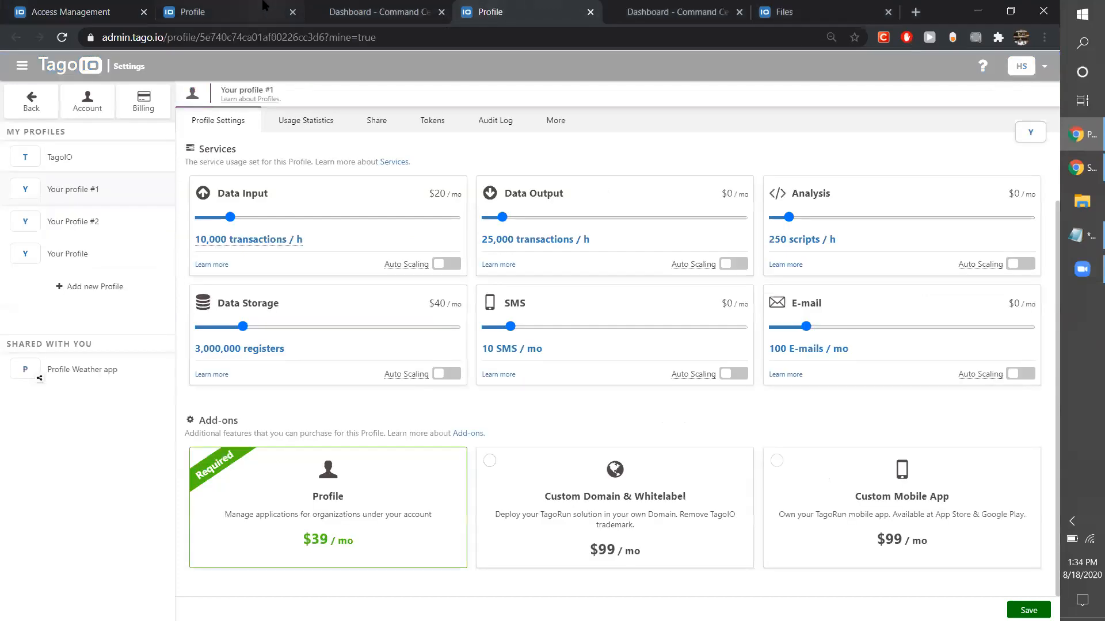
{"action": "left_click", "coordinate": [263, 5]}
{"action": "left_click", "coordinate": [375, 8]}
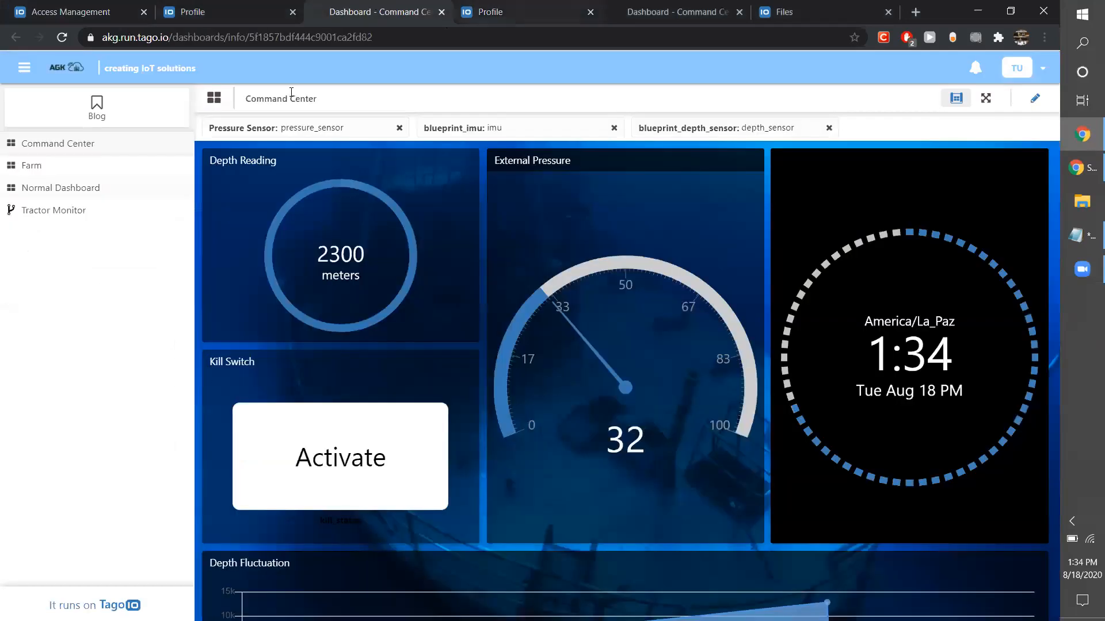
{"action": "left_click", "coordinate": [86, 7]}
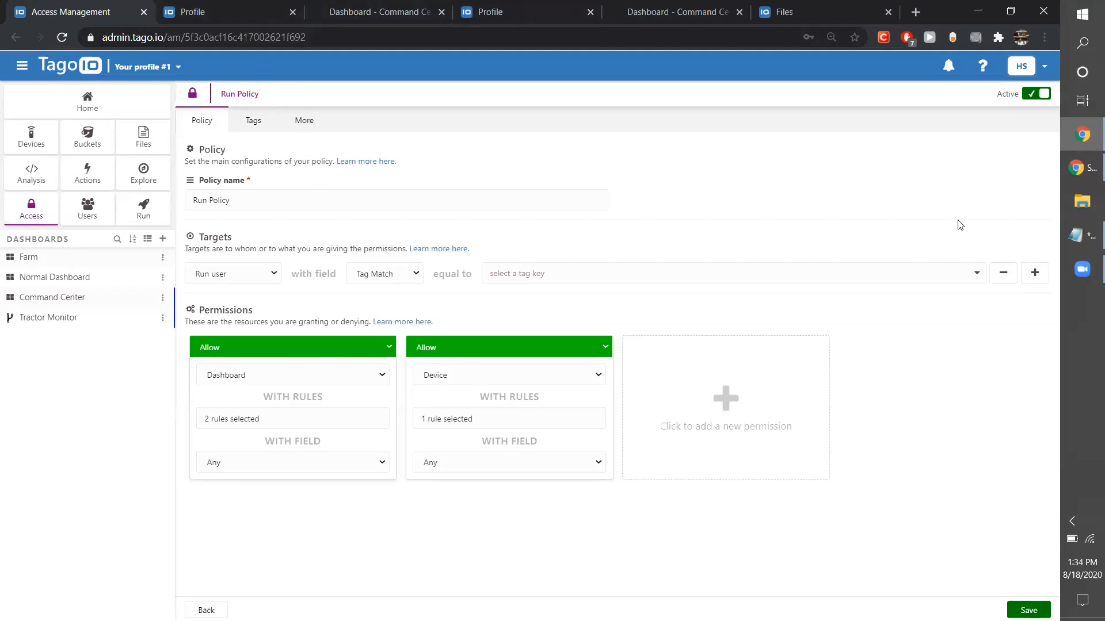
{"action": "left_click", "coordinate": [1082, 269]}
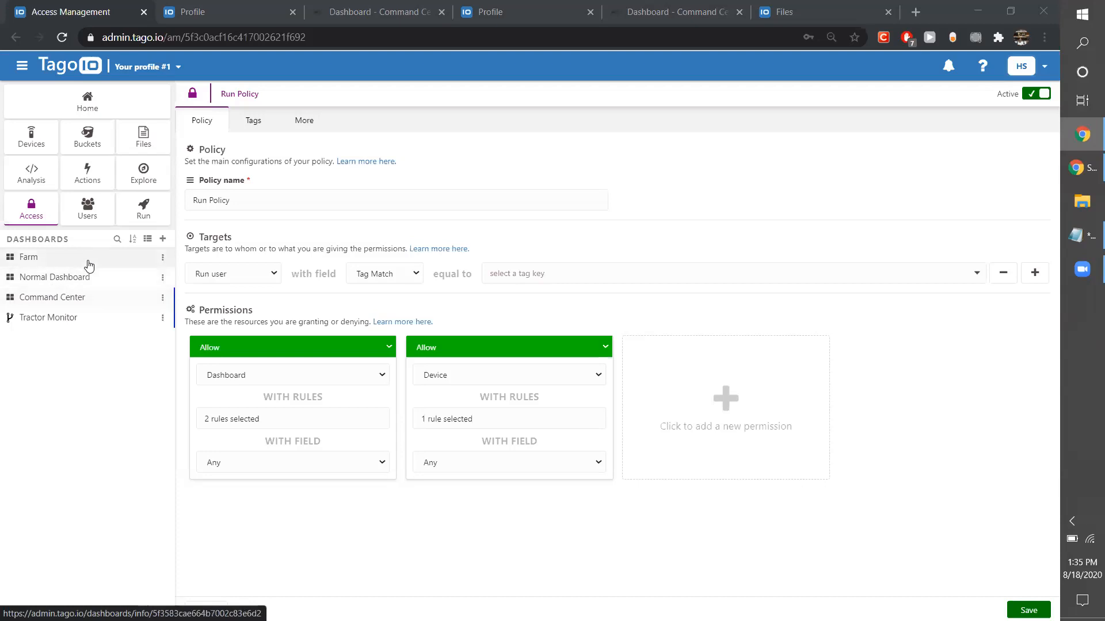
{"action": "left_click", "coordinate": [640, 5]}
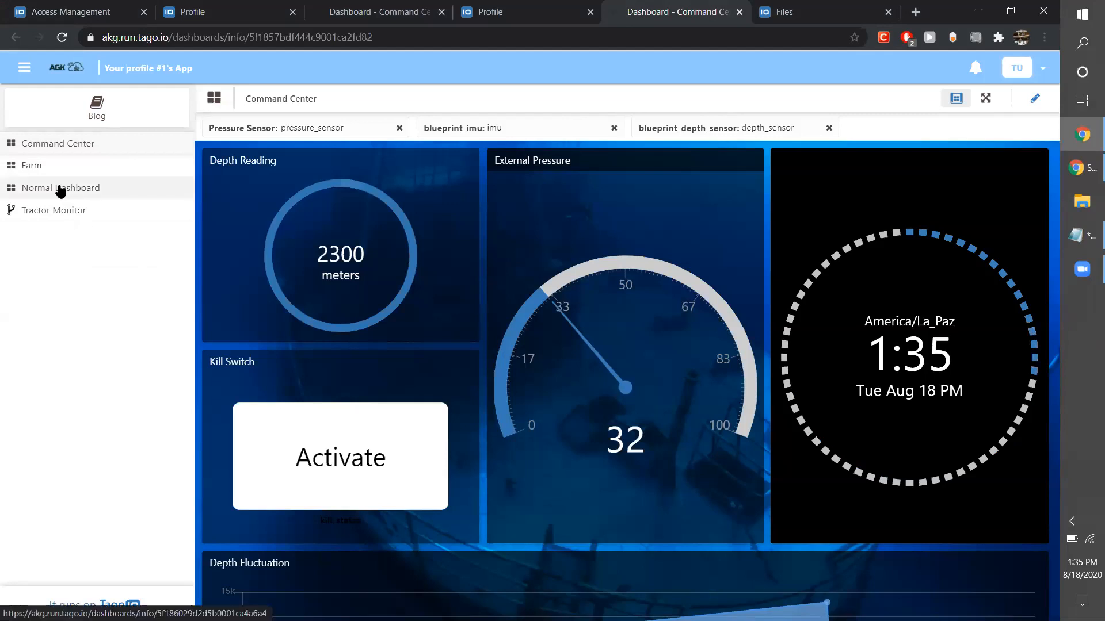
{"action": "left_click", "coordinate": [1087, 271]}
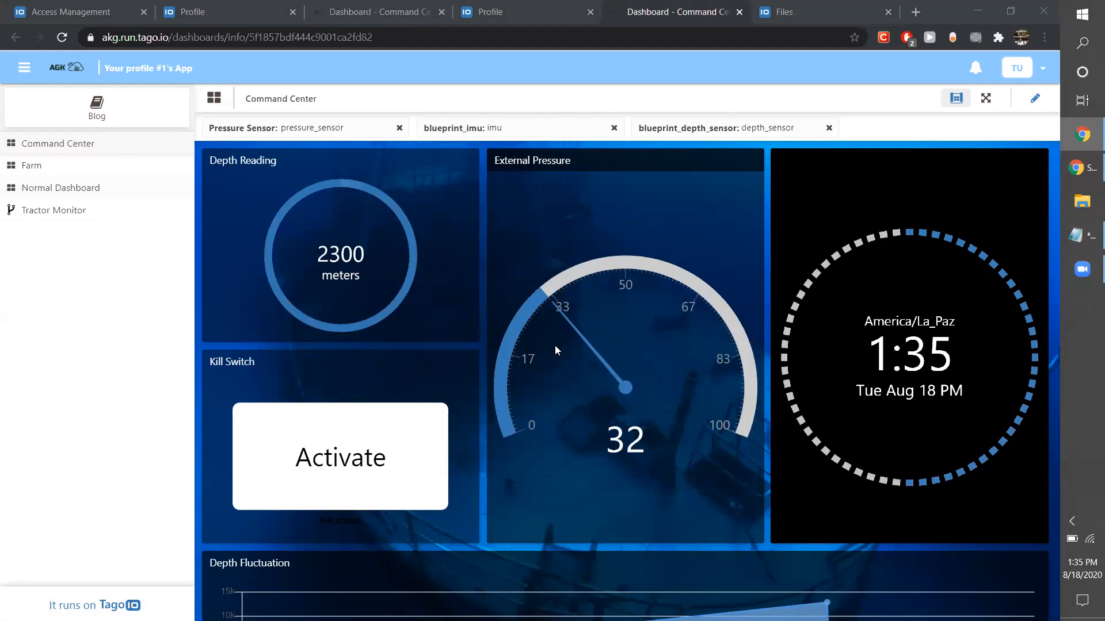
Open community.tago.io in a new tab and browse the topics in the TagoRUN & Operations category.
{"action": "left_click", "coordinate": [916, 10]}
{"action": "type", "text": "community.tago.io"}
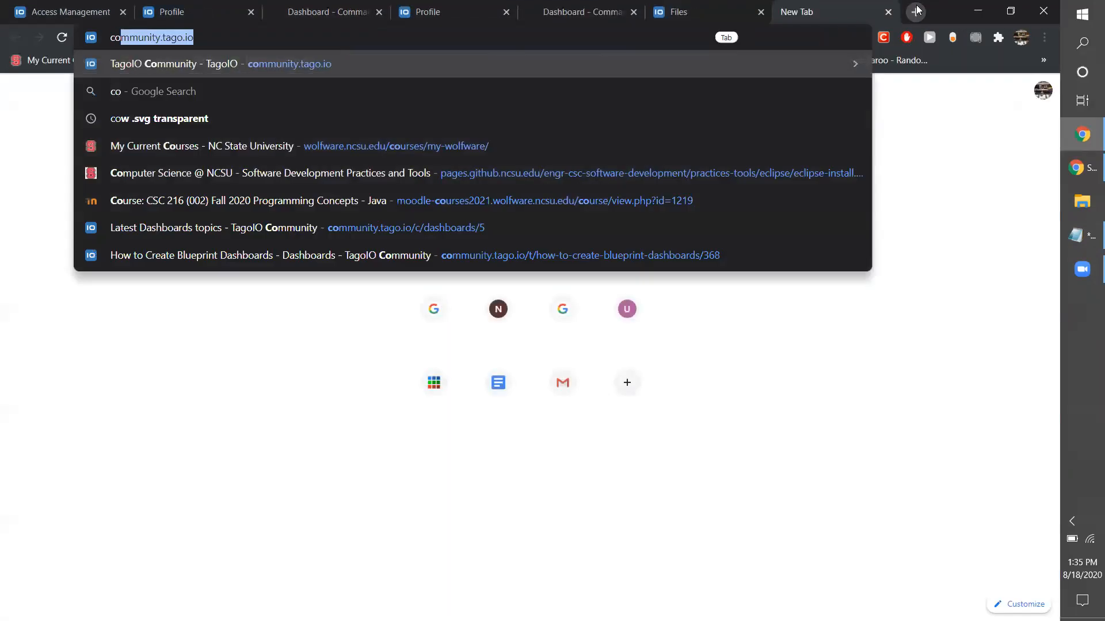
{"action": "key", "text": "Return"}
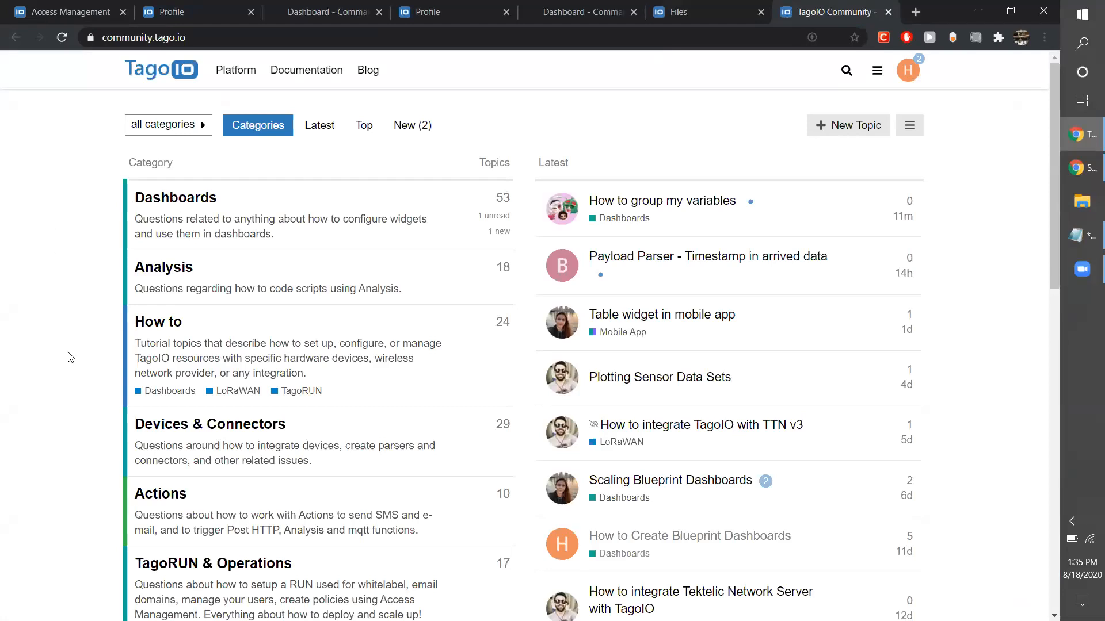
{"action": "scroll", "coordinate": [69, 354], "scroll_direction": "down", "scroll_amount": 1}
{"action": "scroll", "coordinate": [69, 357], "scroll_direction": "down", "scroll_amount": 4}
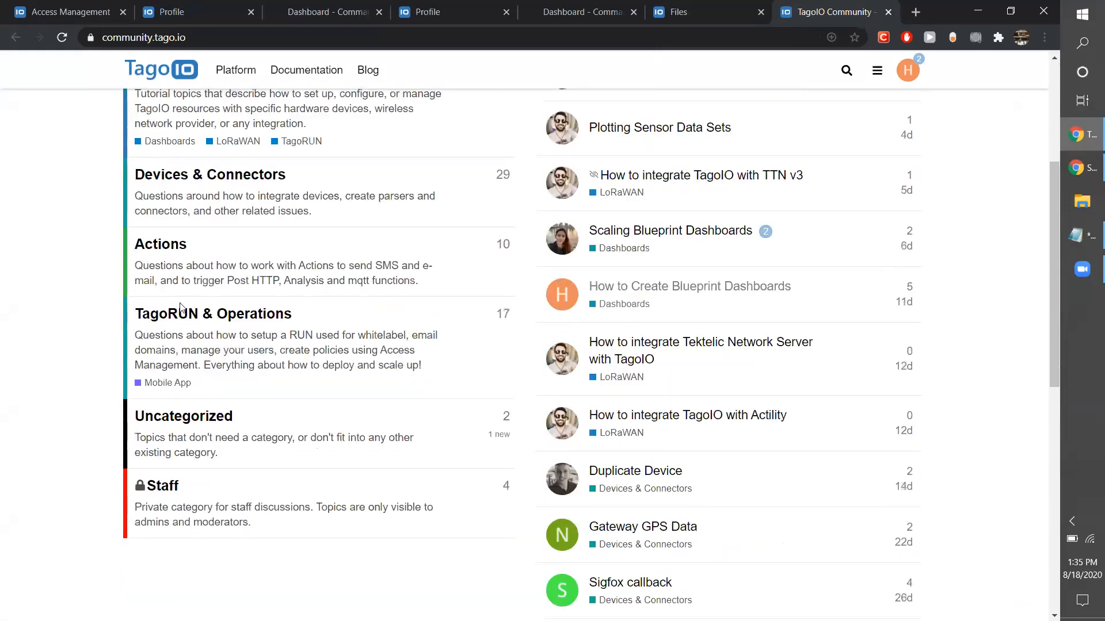
{"action": "left_click", "coordinate": [189, 317]}
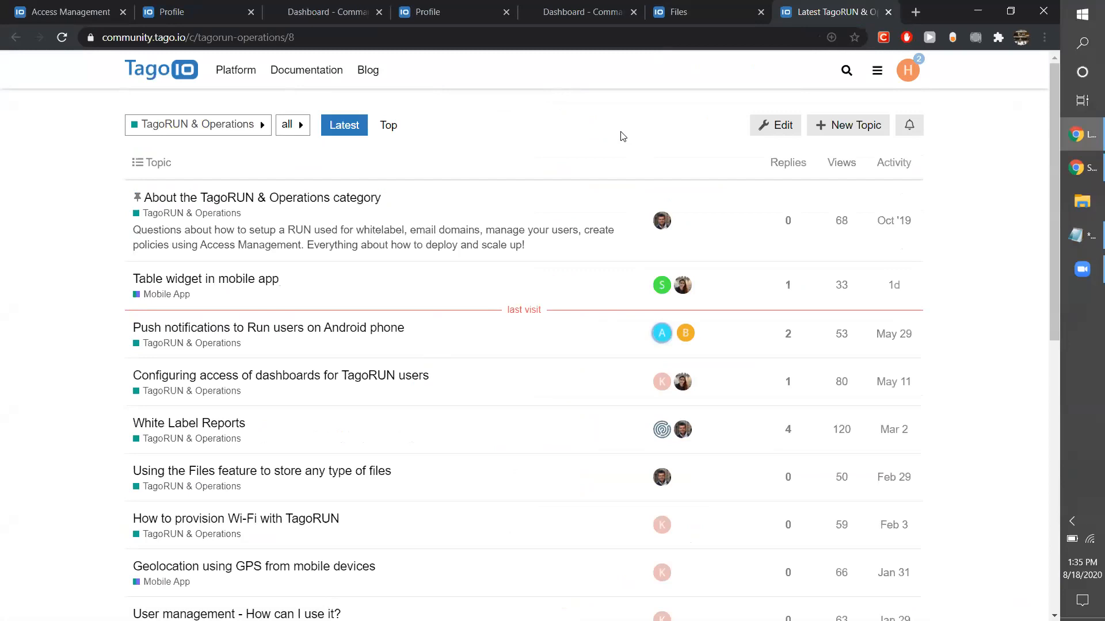
{"action": "scroll", "coordinate": [605, 518], "scroll_direction": "down", "scroll_amount": 1}
{"action": "scroll", "coordinate": [605, 518], "scroll_direction": "down", "scroll_amount": 3}
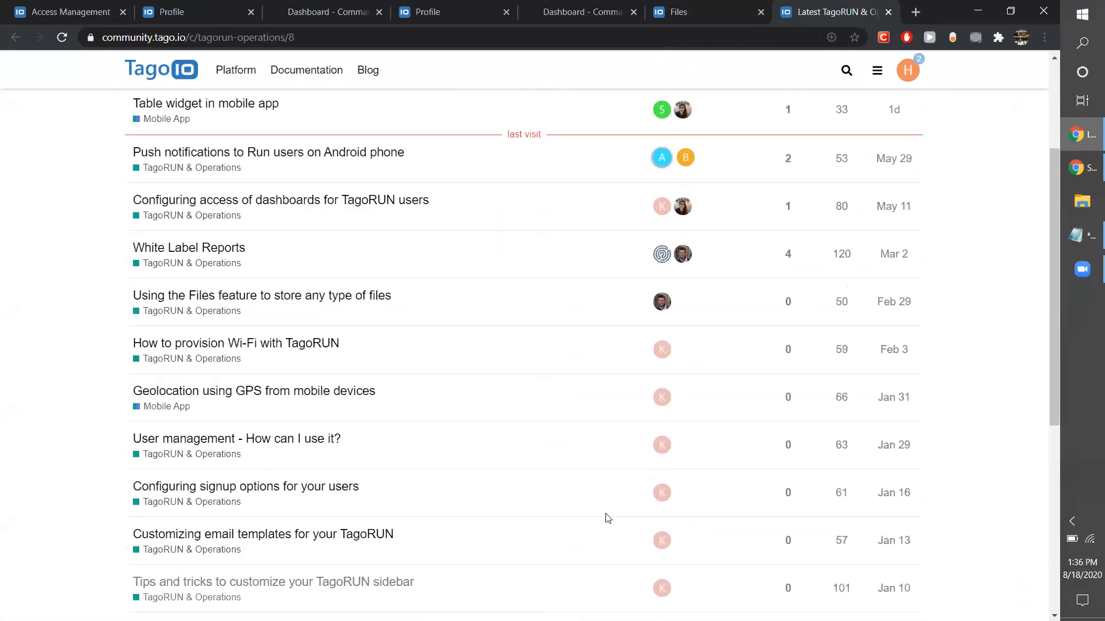
Go to tago.io/videos in the current tab and look through the listed webinars and demos.
{"action": "scroll", "coordinate": [606, 518], "scroll_direction": "up", "scroll_amount": 4}
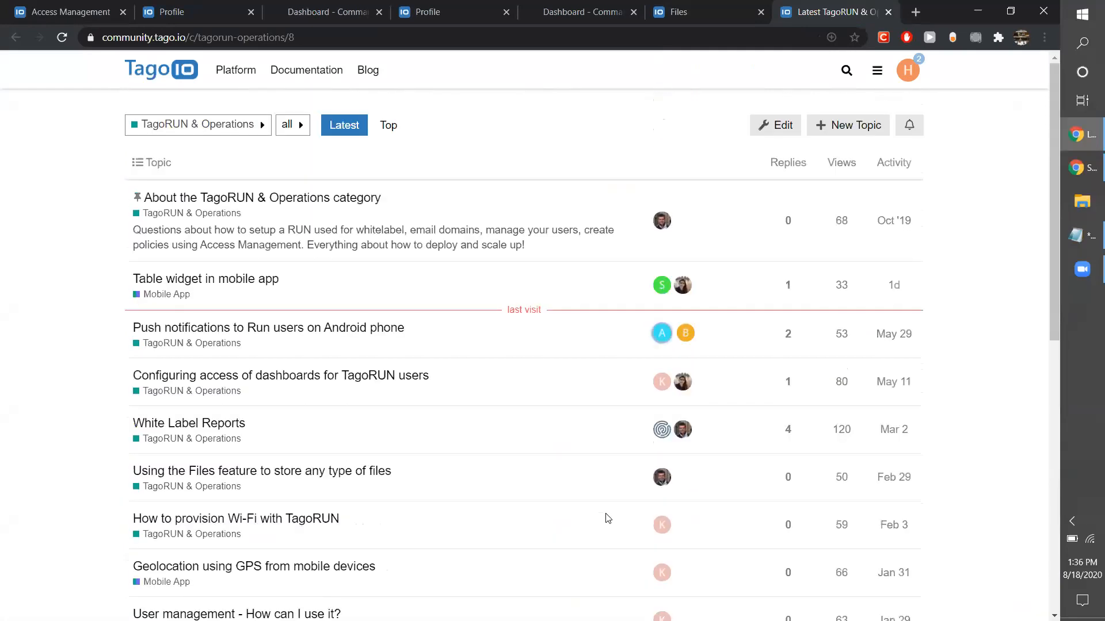
{"action": "left_click", "coordinate": [335, 37]}
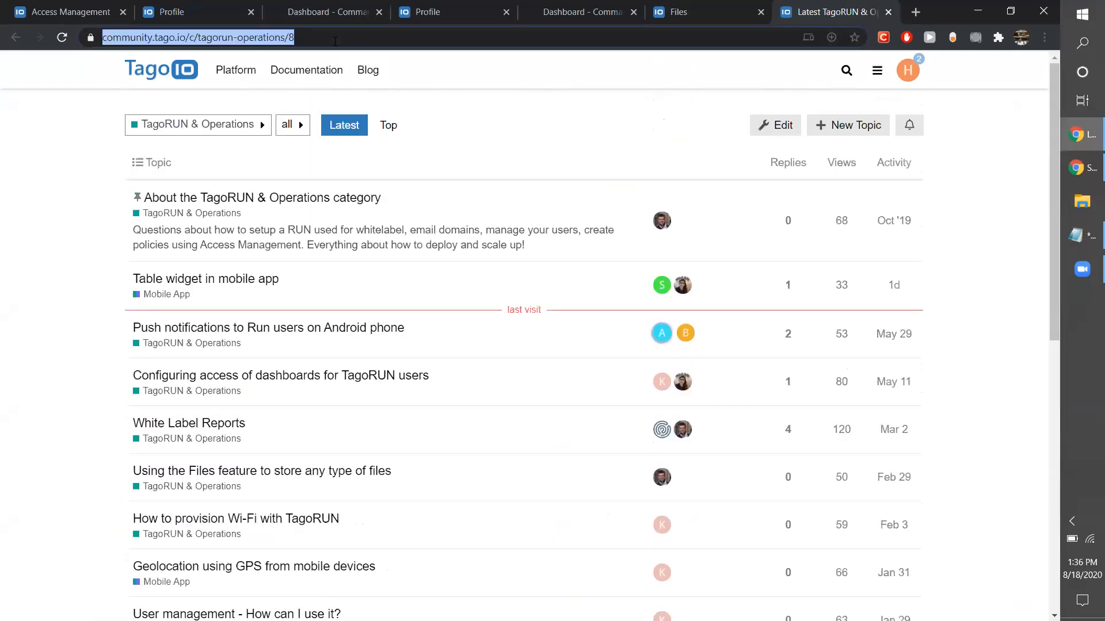
{"action": "type", "text": "tagoi"}
{"action": "key", "text": "BackSpace"}
{"action": "type", "text": ".i8"}
{"action": "key", "text": "BackSpace"}
{"action": "type", "text": "o/videos"}
{"action": "key", "text": "Return"}
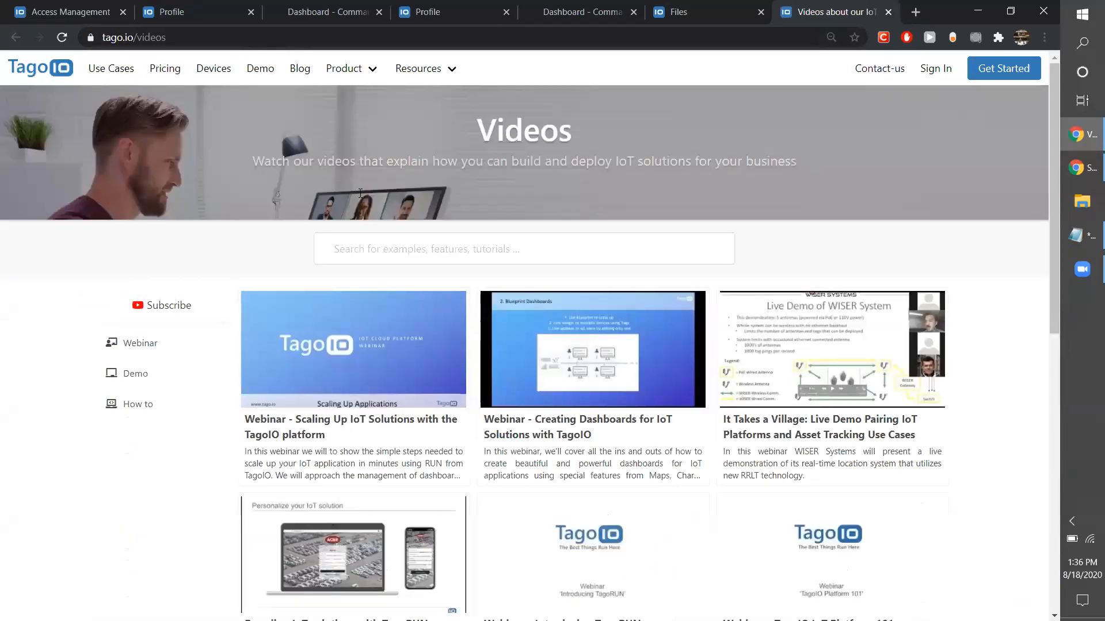
{"action": "scroll", "coordinate": [539, 476], "scroll_direction": "down", "scroll_amount": 3}
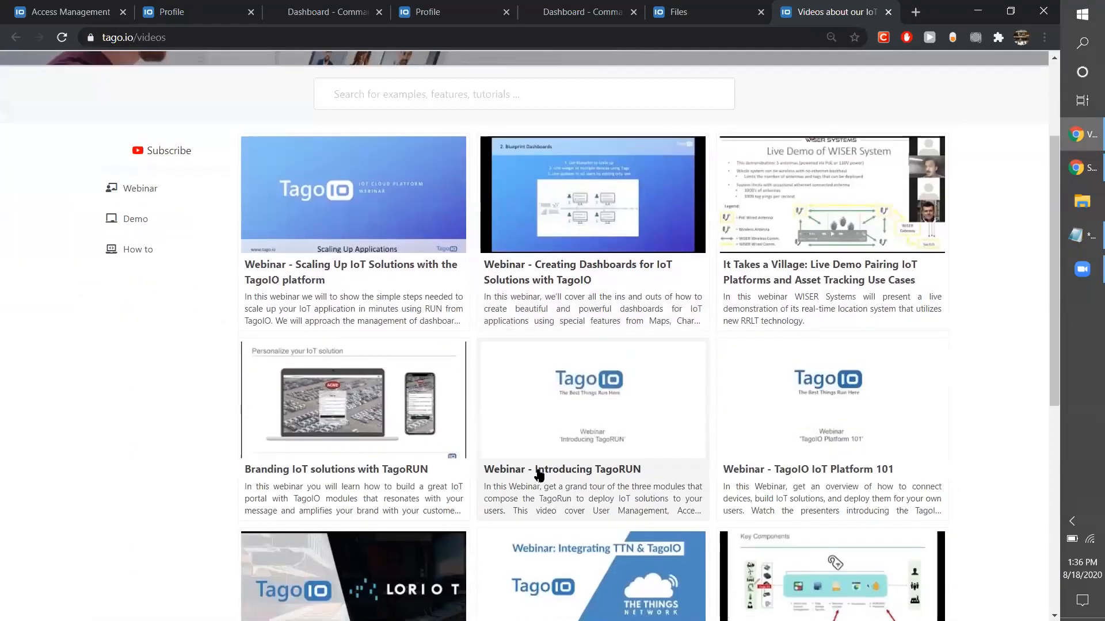
{"action": "scroll", "coordinate": [537, 468], "scroll_direction": "down", "scroll_amount": 1}
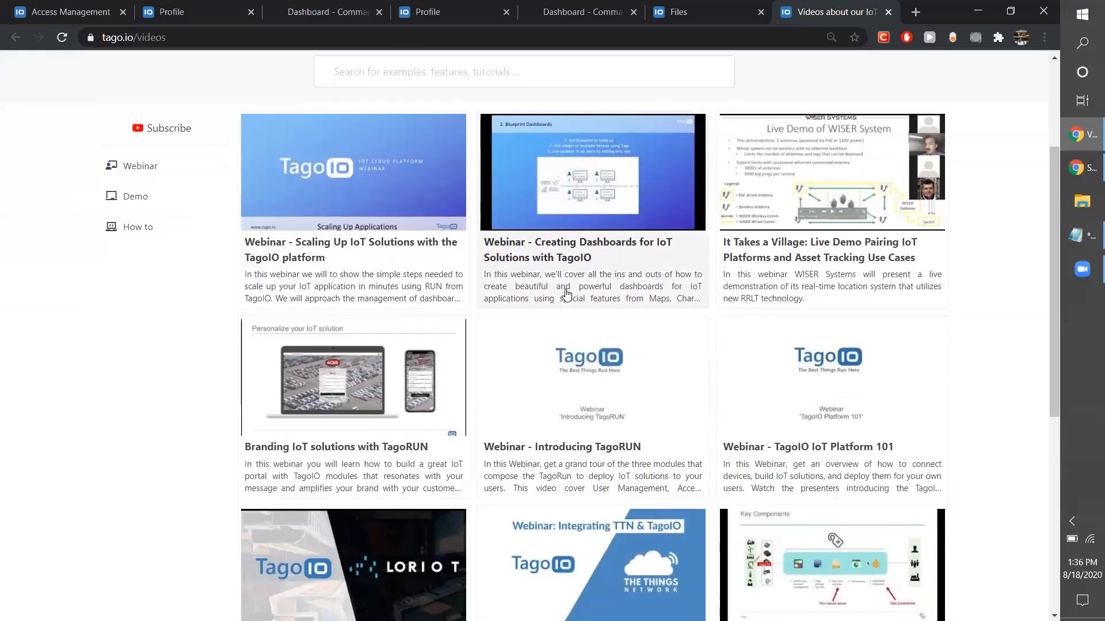
{"action": "scroll", "coordinate": [561, 293], "scroll_direction": "up", "scroll_amount": 2}
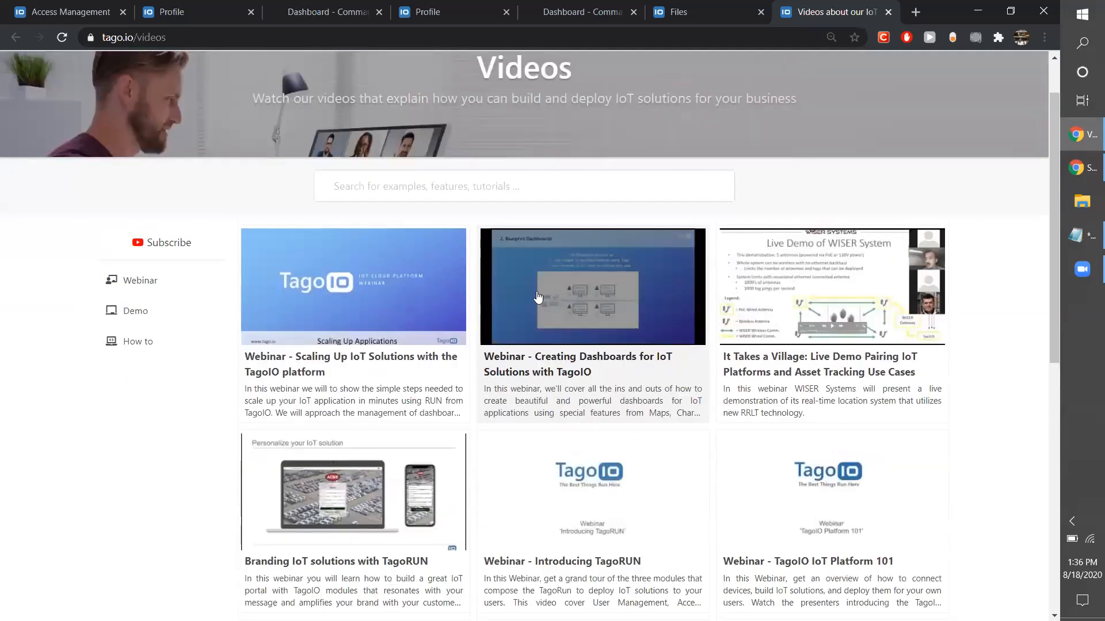
Filter the video library to How to, browse the tutorials, and open the tago.io/product page.
{"action": "left_click", "coordinate": [167, 339]}
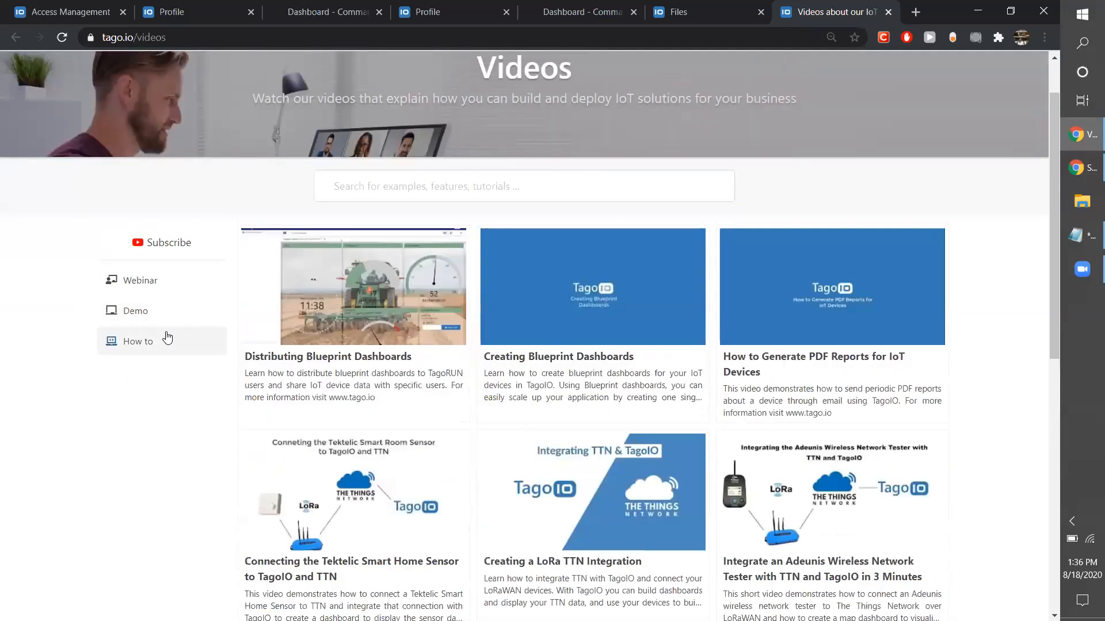
{"action": "scroll", "coordinate": [200, 508], "scroll_direction": "down", "scroll_amount": 4}
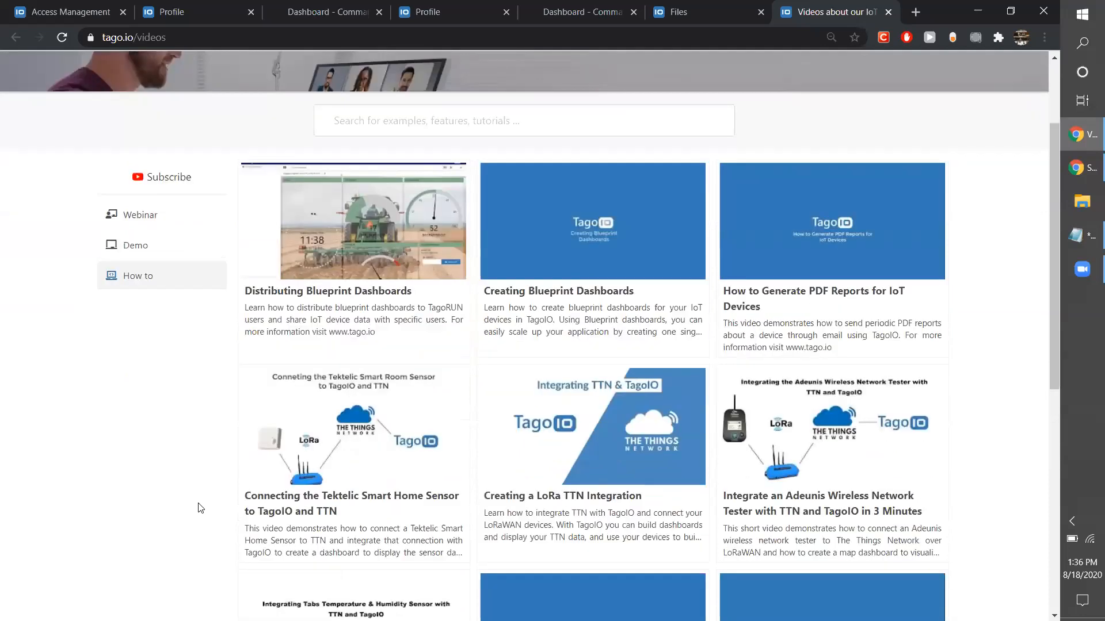
{"action": "scroll", "coordinate": [200, 508], "scroll_direction": "down", "scroll_amount": 2}
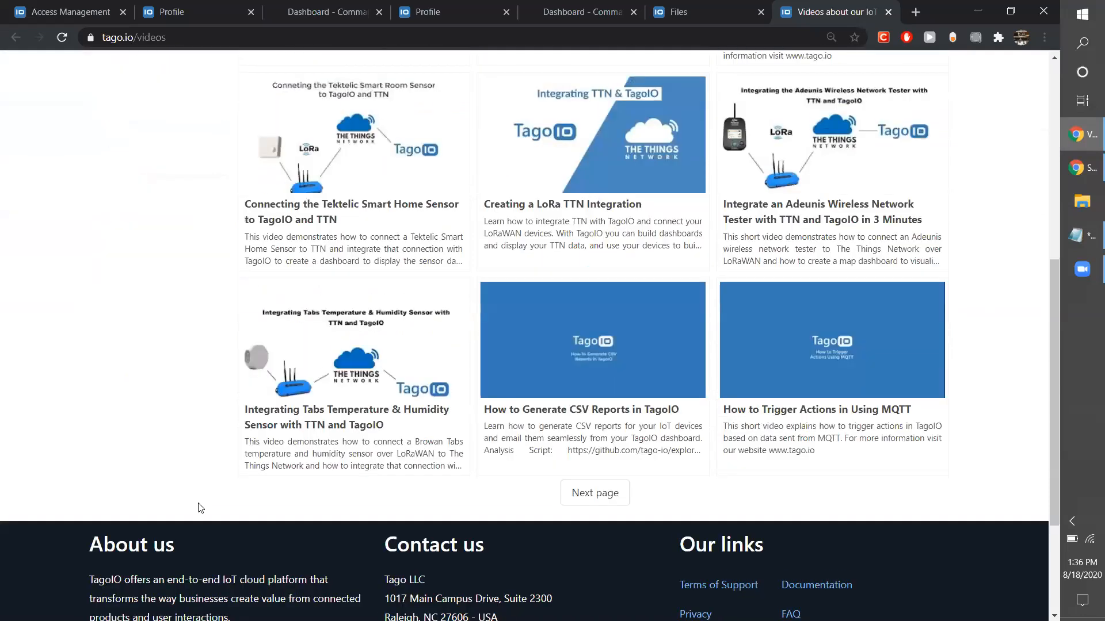
{"action": "scroll", "coordinate": [200, 508], "scroll_direction": "up", "scroll_amount": 2}
{"action": "scroll", "coordinate": [201, 508], "scroll_direction": "up", "scroll_amount": 6}
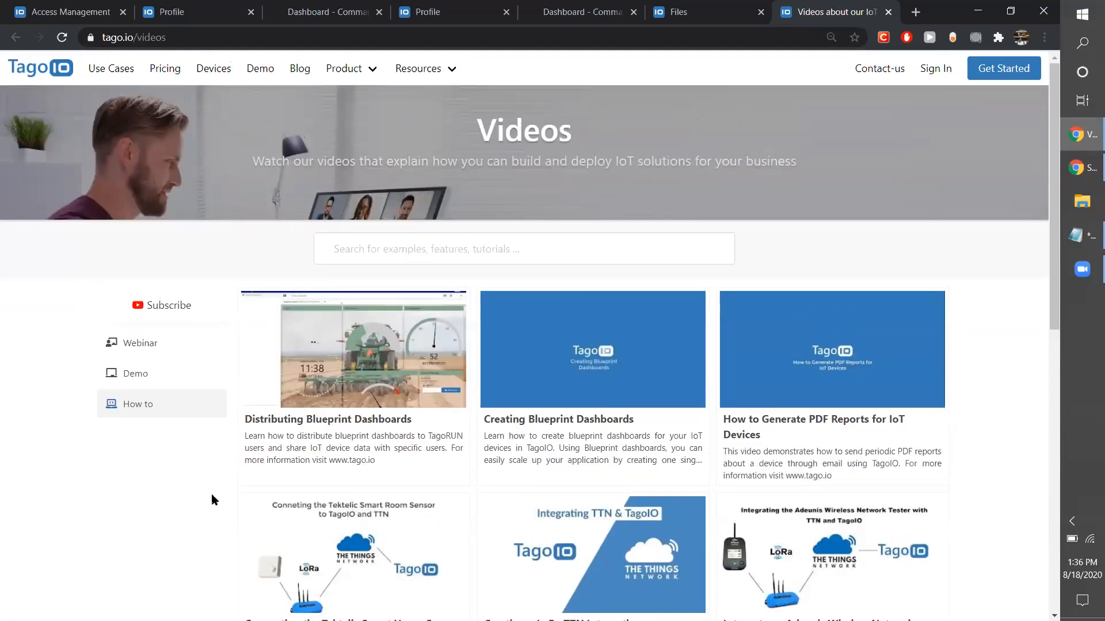
{"action": "left_click", "coordinate": [437, 76]}
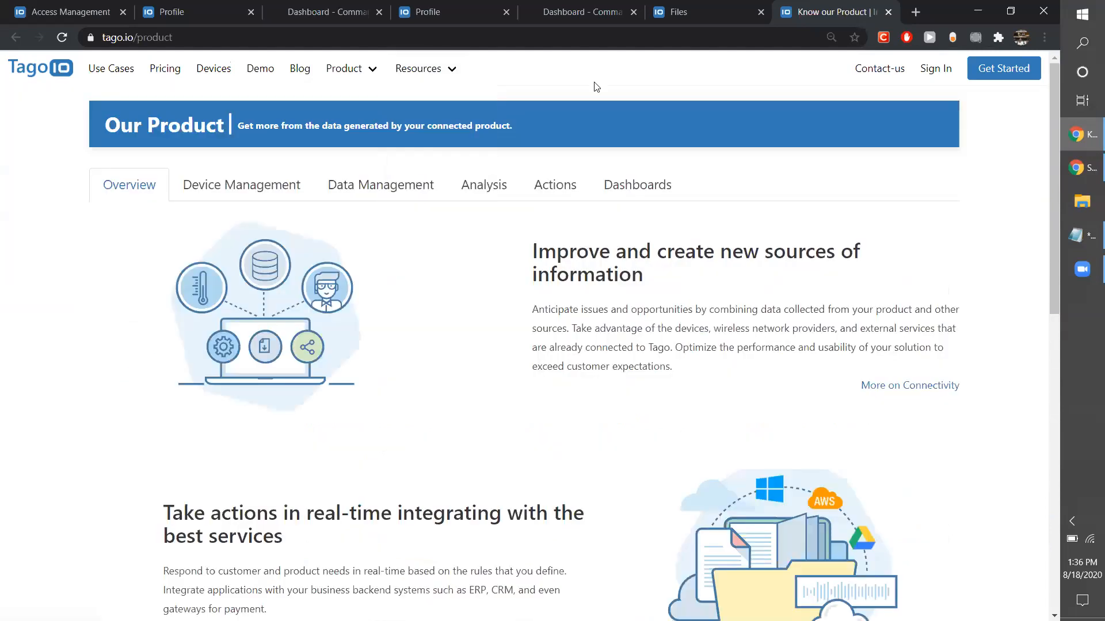